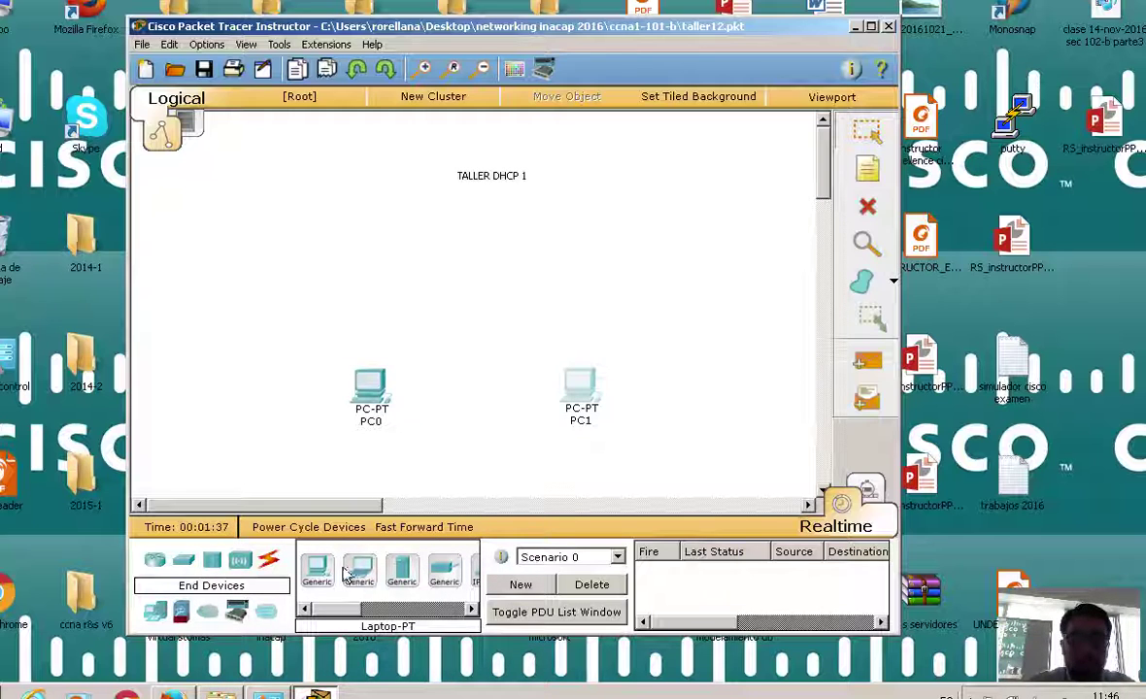
# Place a generic laptop between the two PCs, then spread the three end devices and the title across the maximized workspace
pyautogui.click(473, 400)
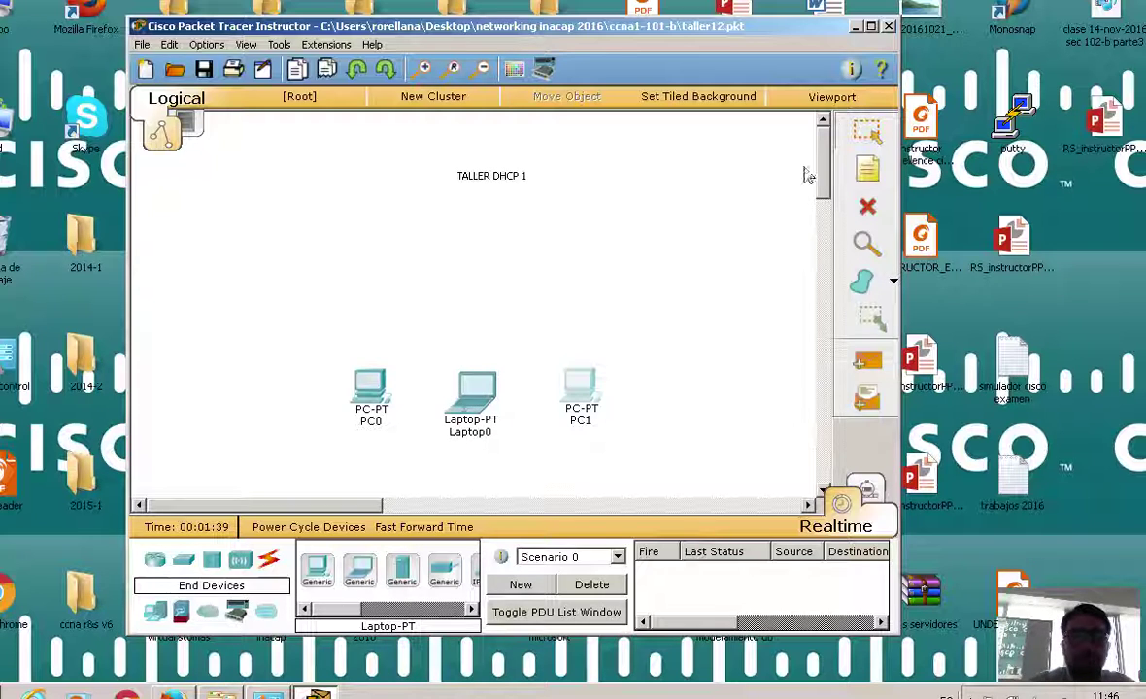
pyautogui.doubleClick(806, 27)
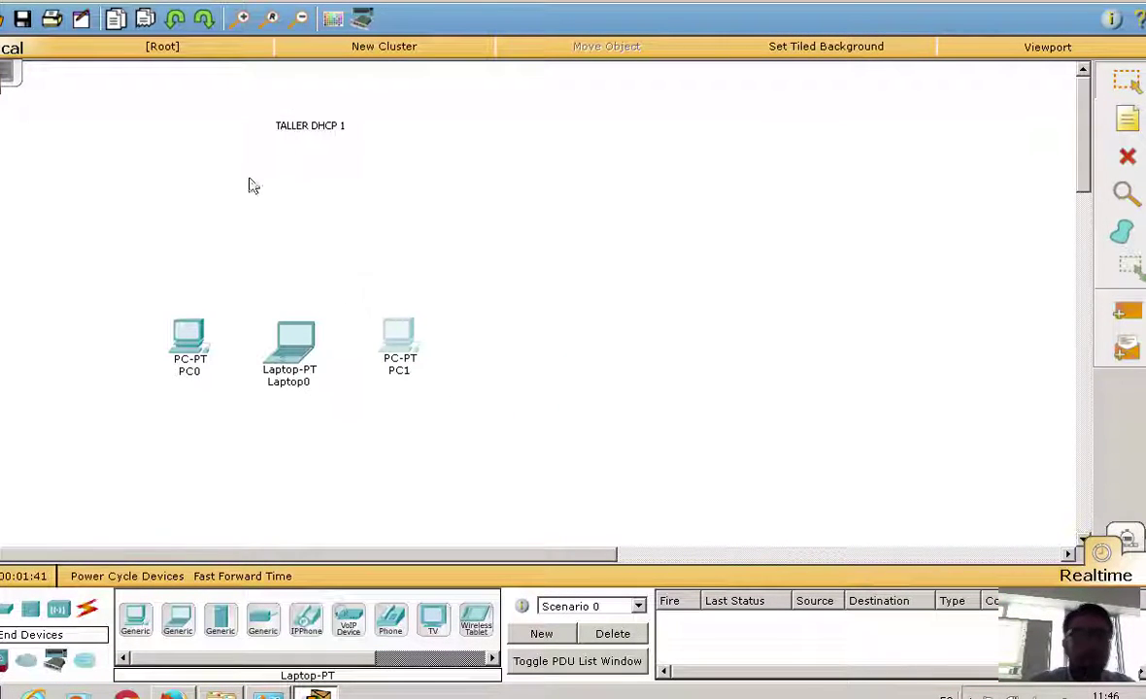
pyautogui.moveTo(320, 134); pyautogui.dragTo(415, 128)
pyautogui.moveTo(416, 329); pyautogui.dragTo(591, 438)
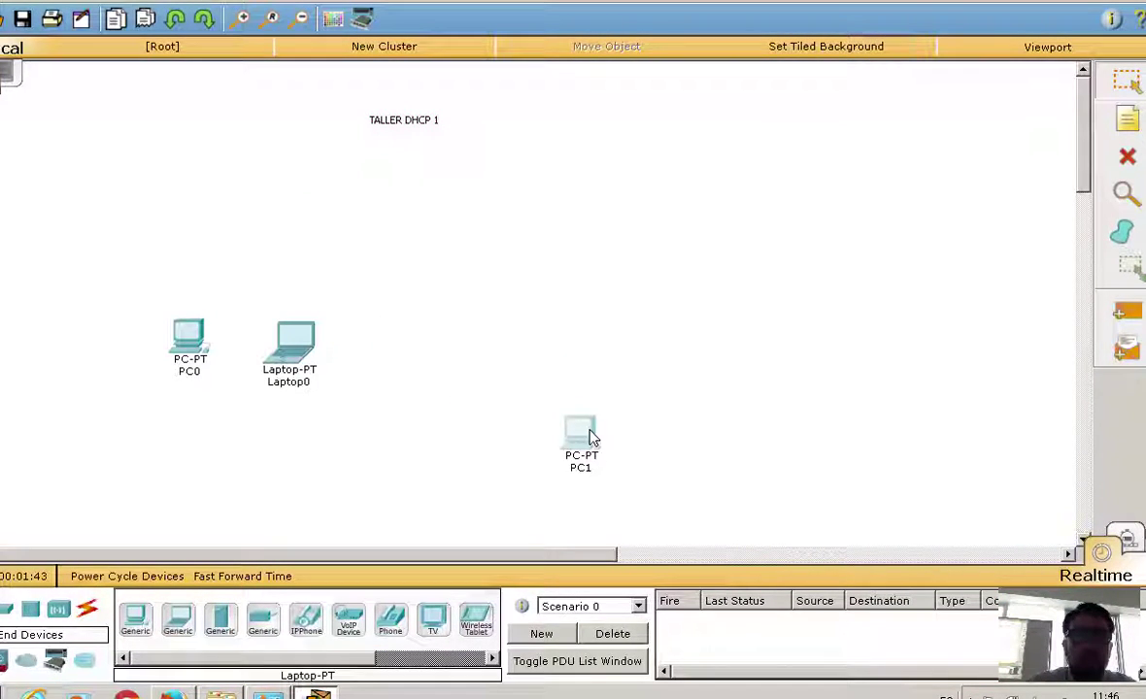
pyautogui.moveTo(289, 349); pyautogui.dragTo(425, 442)
pyautogui.moveTo(206, 357); pyautogui.dragTo(301, 442)
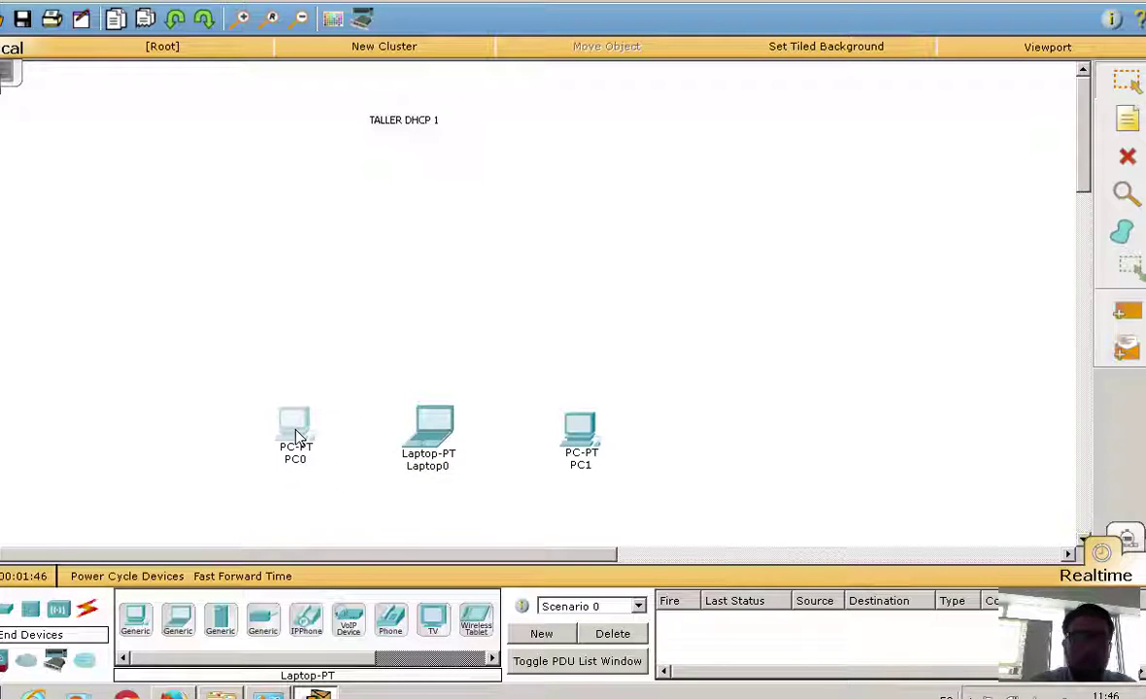
# Place two generic servers above the client devices and a WRT300N wireless router between them, with the title centred above
pyautogui.click(220, 618)
pyautogui.click(263, 186)
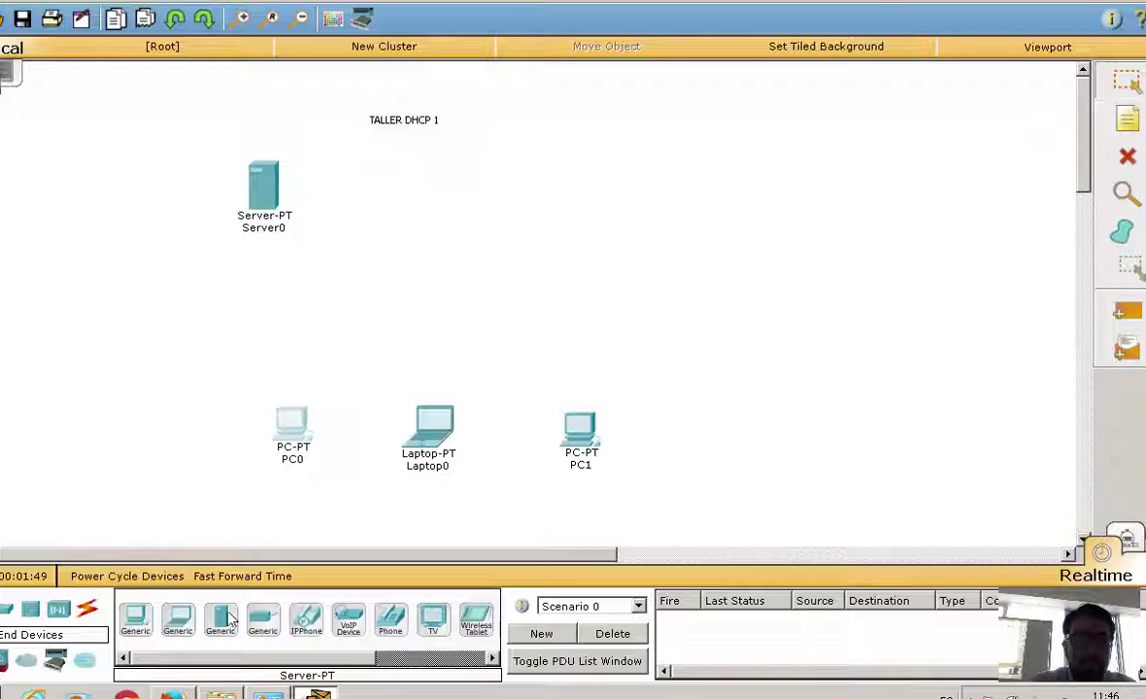
pyautogui.click(639, 205)
pyautogui.moveTo(426, 120); pyautogui.dragTo(468, 120)
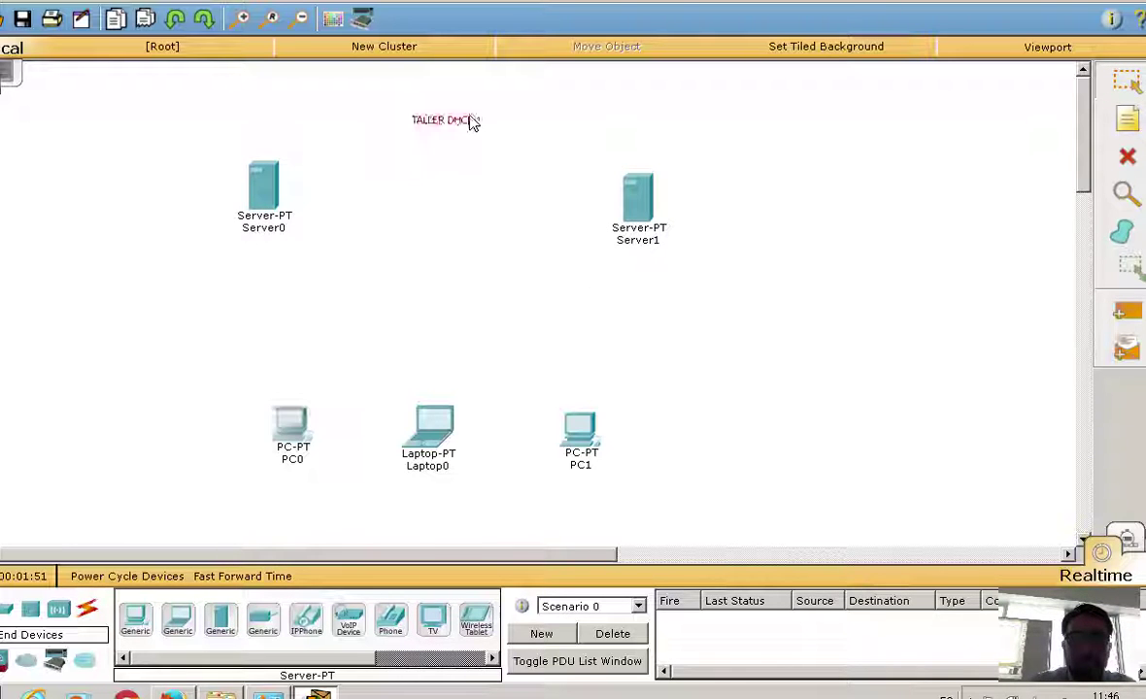
pyautogui.click(59, 609)
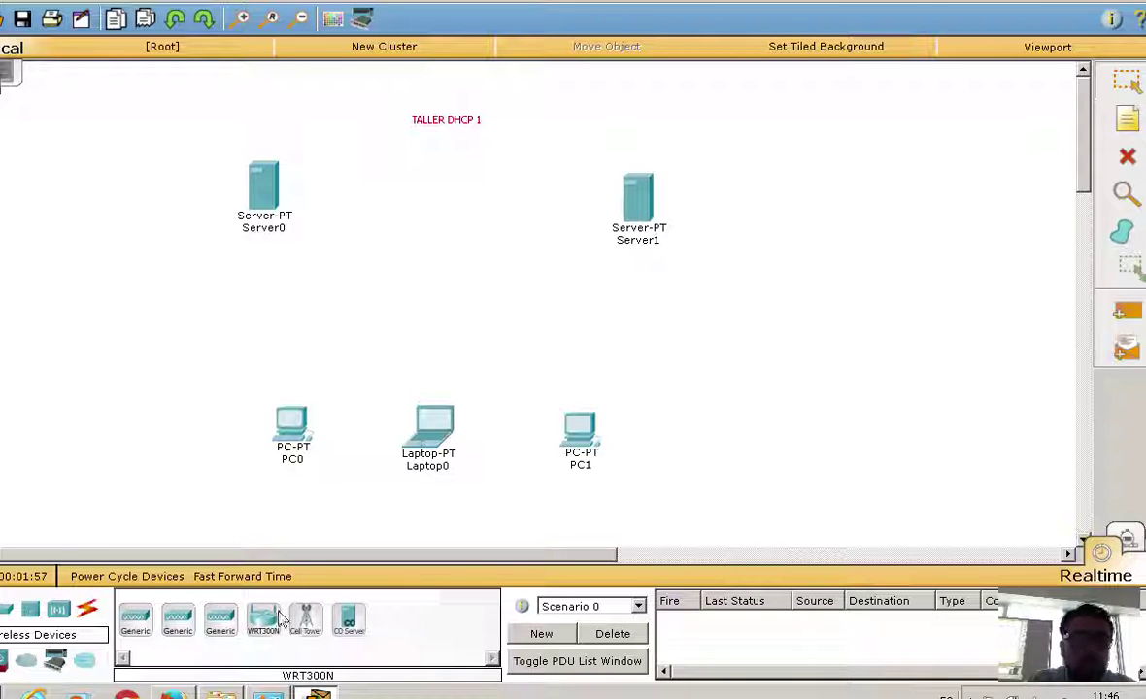
pyautogui.click(435, 224)
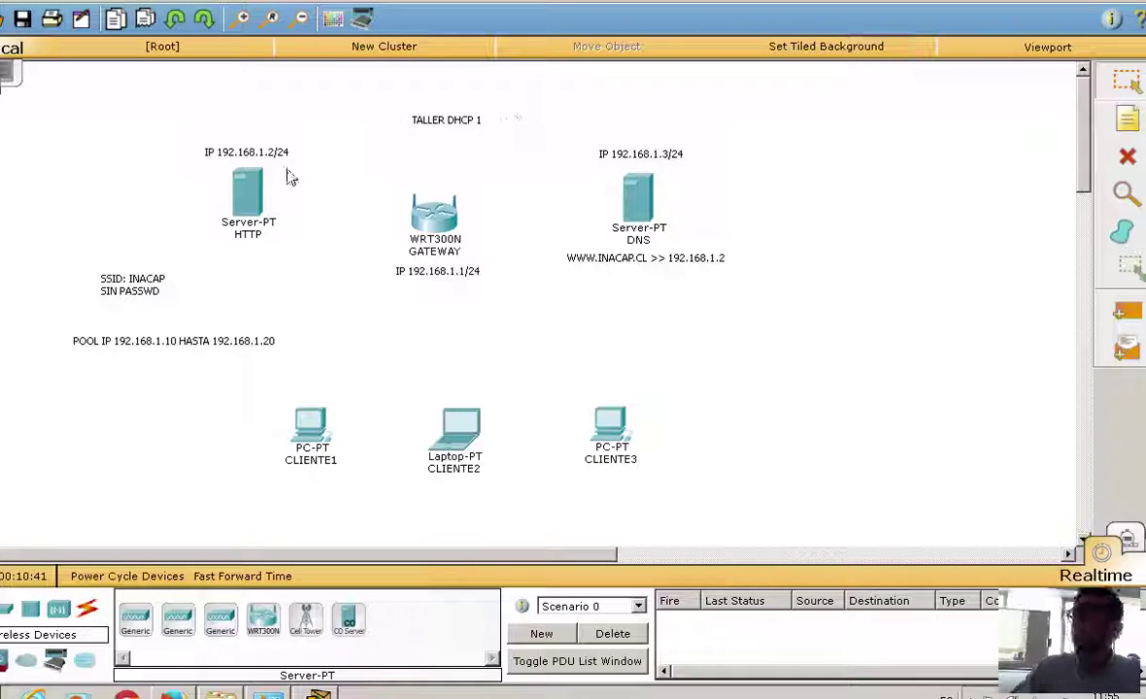
# Give the HTTP server the static IP address 192.168.1.2 with subnet mask 255.255.255.0
pyautogui.click(255, 197)
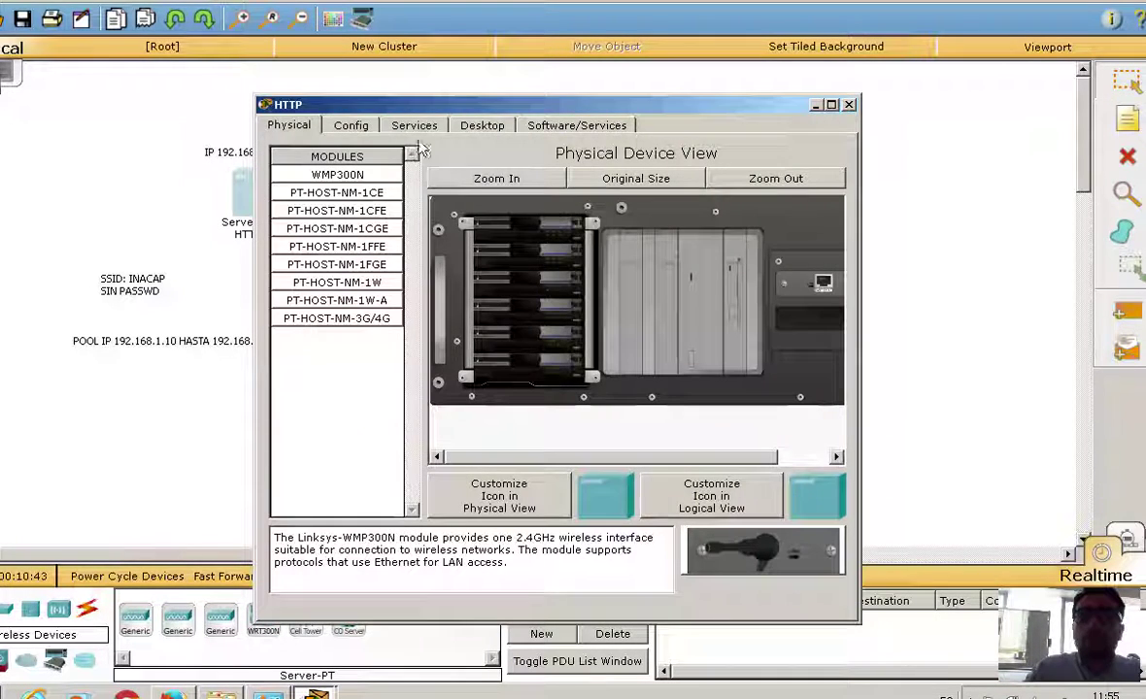
pyautogui.click(484, 125)
pyautogui.moveTo(555, 108); pyautogui.dragTo(871, 110)
pyautogui.click(674, 179)
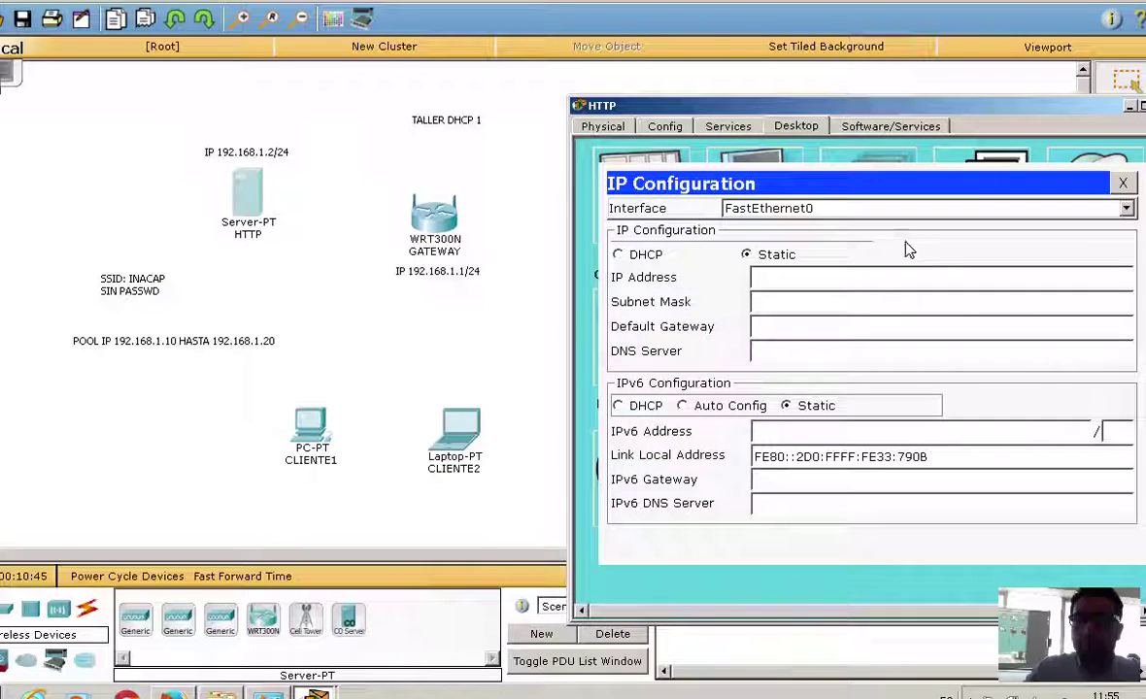
pyautogui.click(865, 279)
pyautogui.write('1')
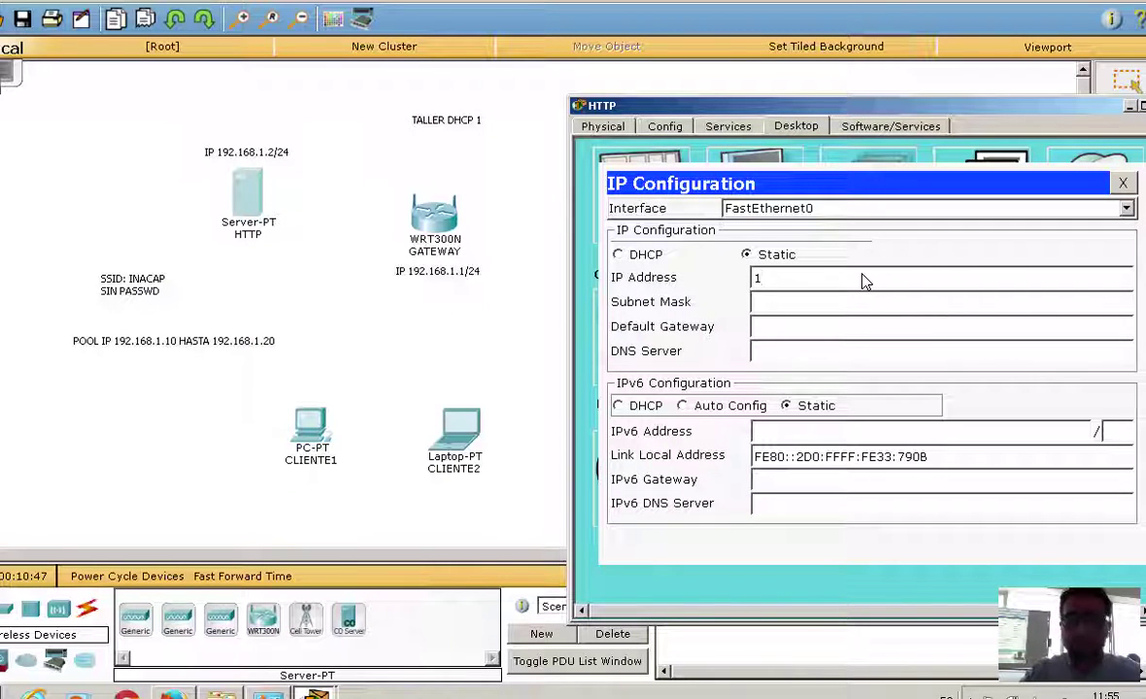
pyautogui.write('92.168.1.2')
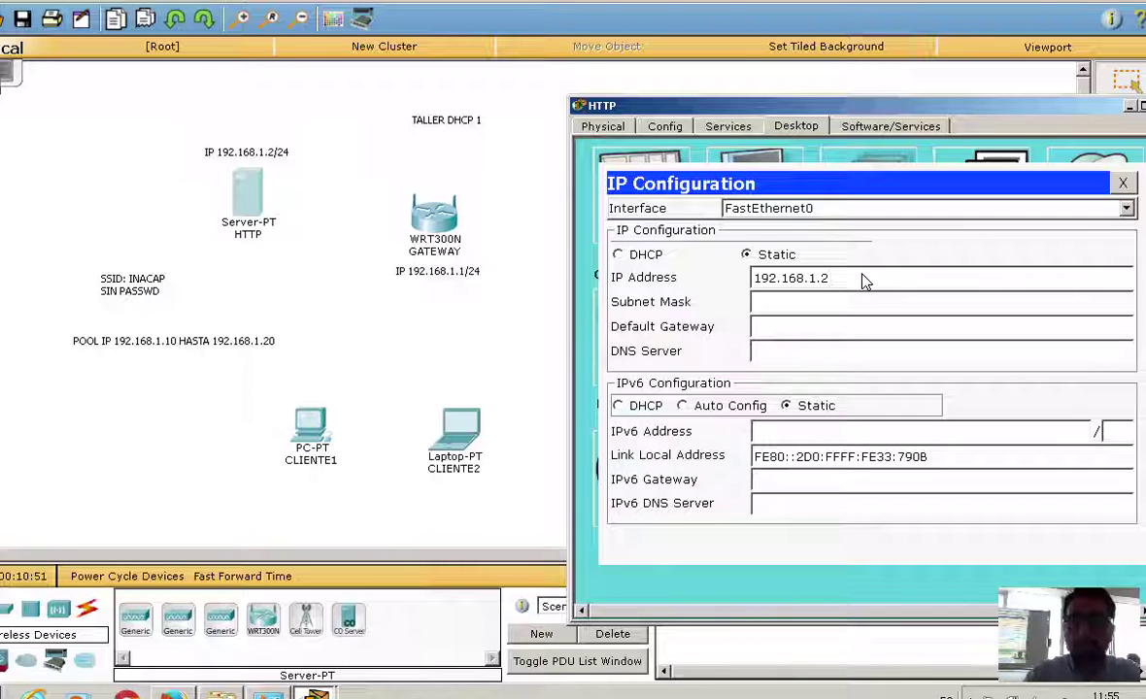
pyautogui.press('Tab')
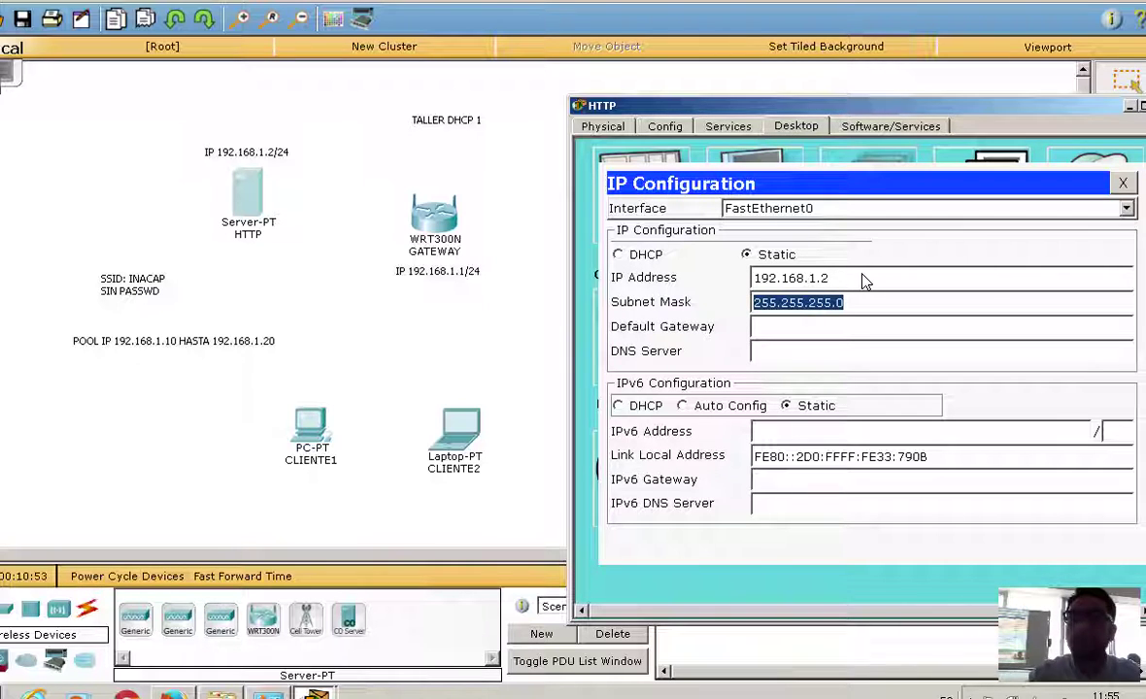
# Set the HTTP server's default gateway to 192.168.1.1 and DNS server to 192.168.1.3, and close the IP configuration
pyautogui.click(840, 331)
pyautogui.write('192.')
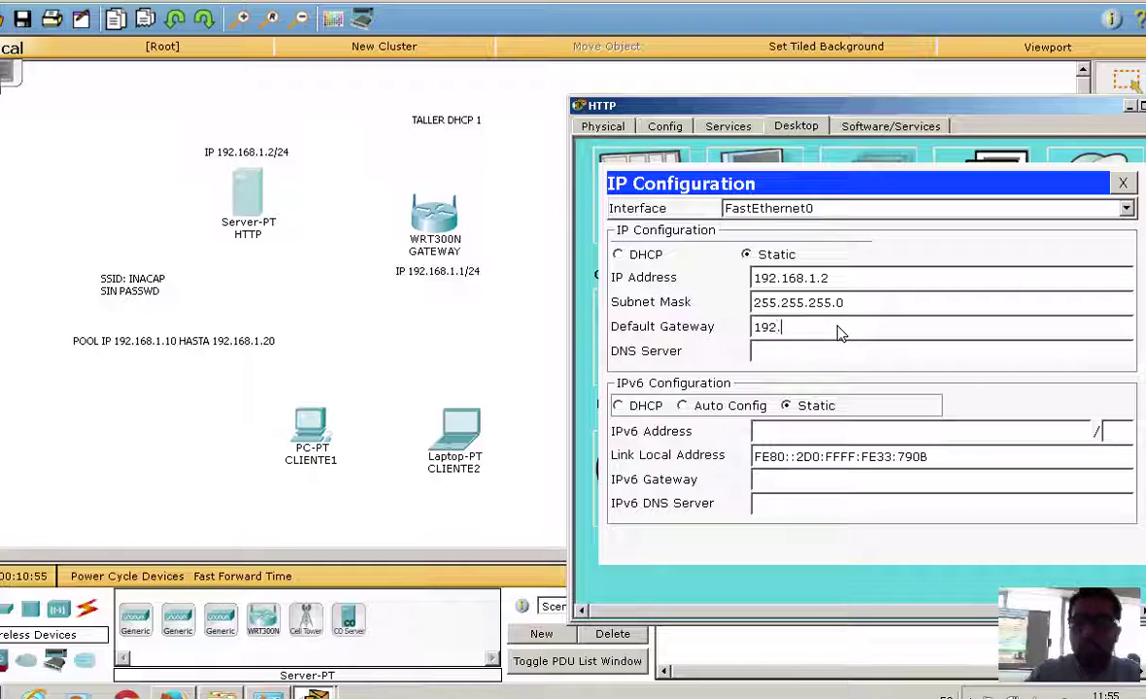
pyautogui.write('168.1.1')
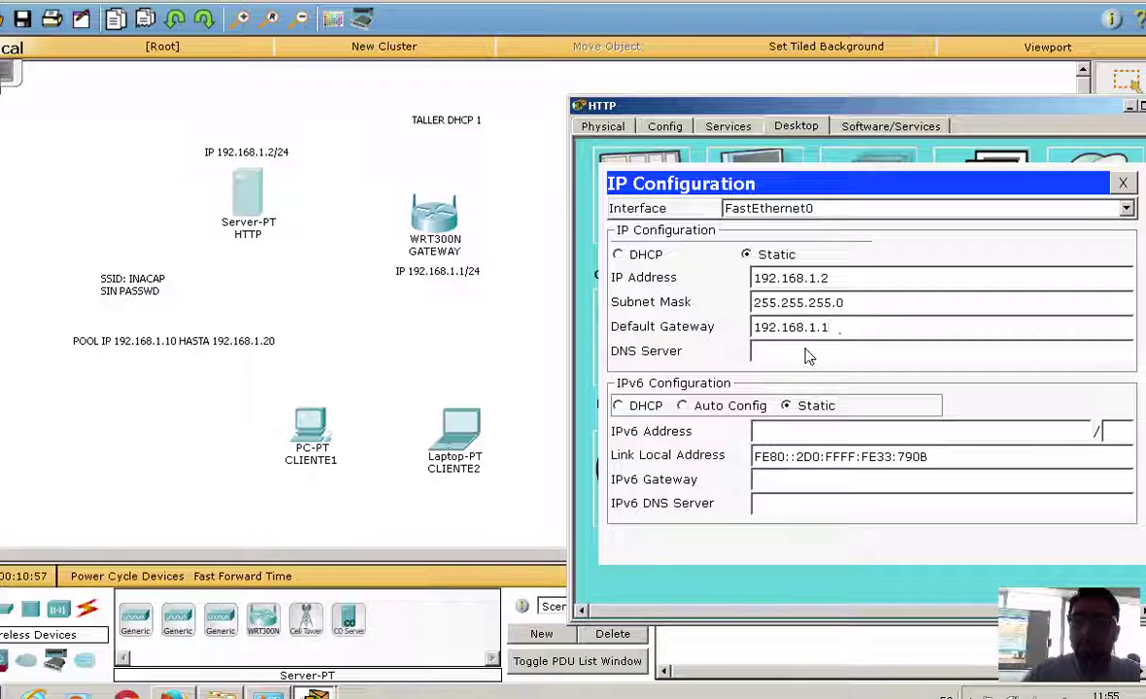
pyautogui.write('192.')
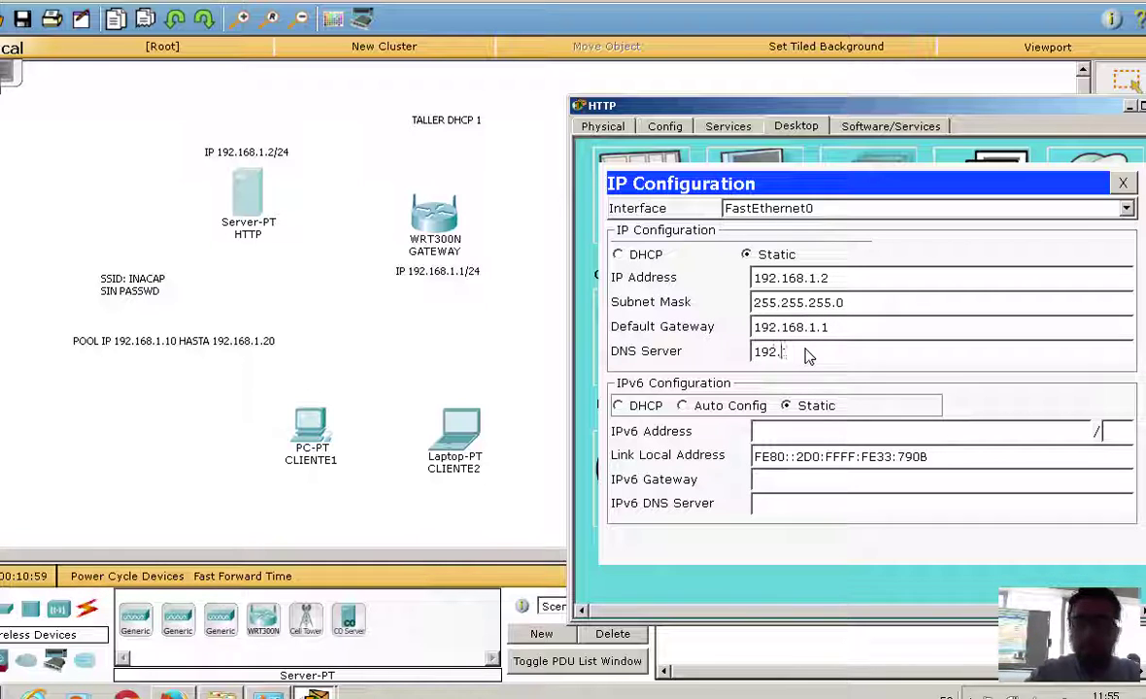
pyautogui.write('168.1.3')
pyautogui.click(817, 256)
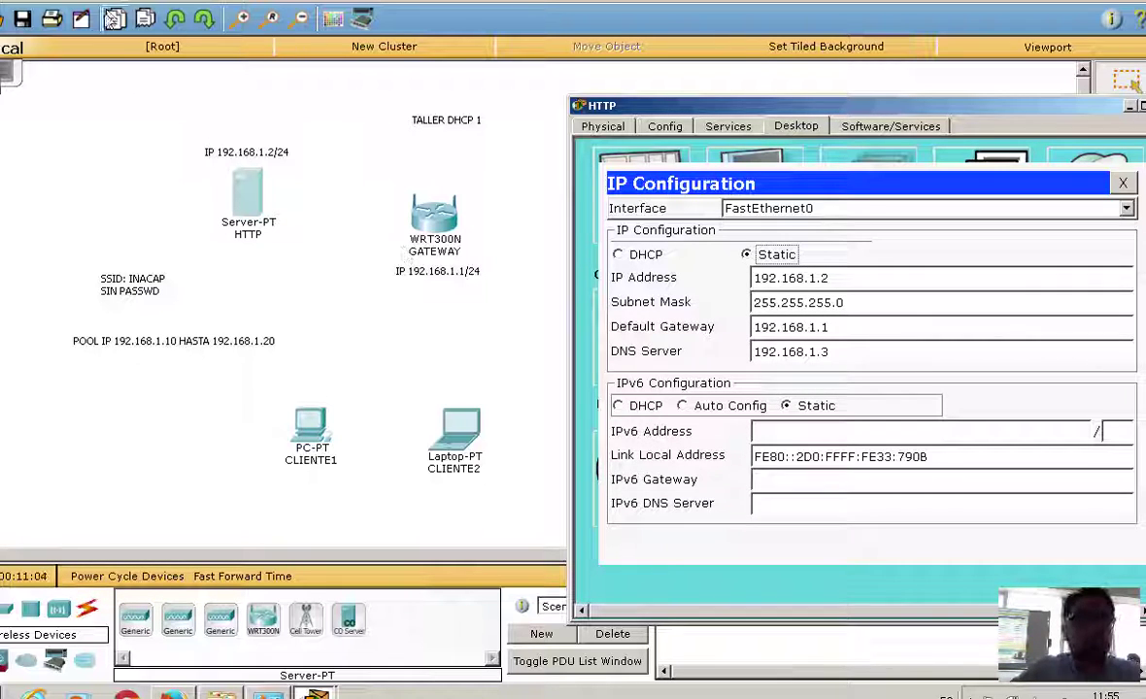
pyautogui.click(320, 108)
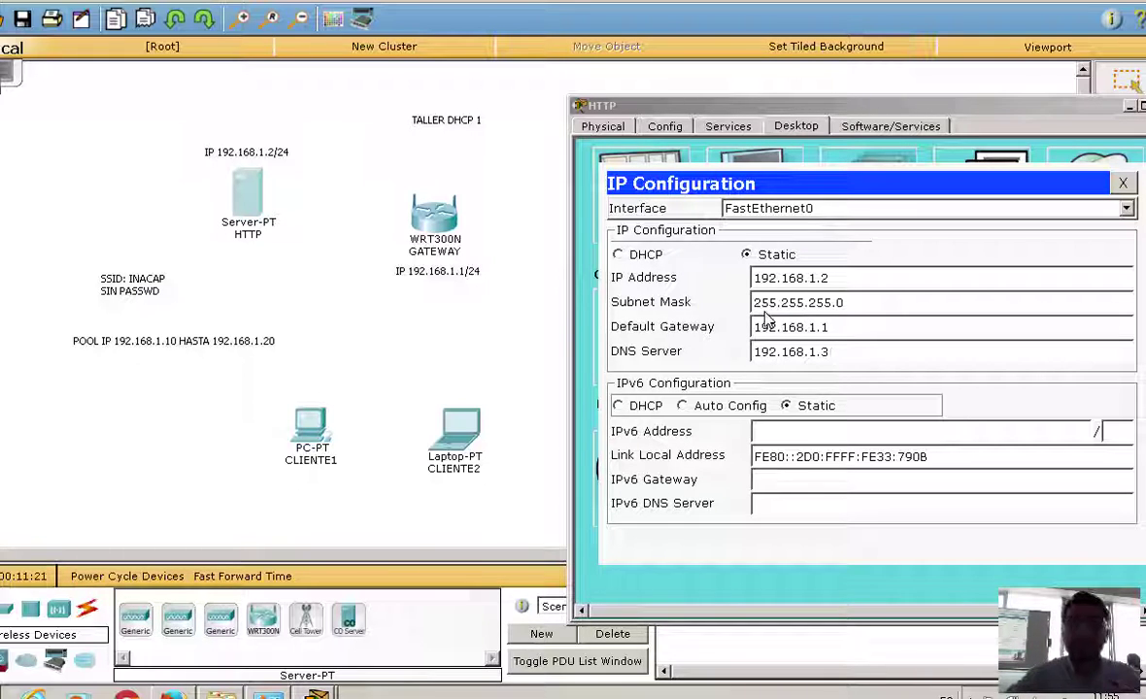
pyautogui.click(1124, 184)
# Turn off the FTP service and both email services, SMTP and POP3, on the HTTP server
pyautogui.click(727, 126)
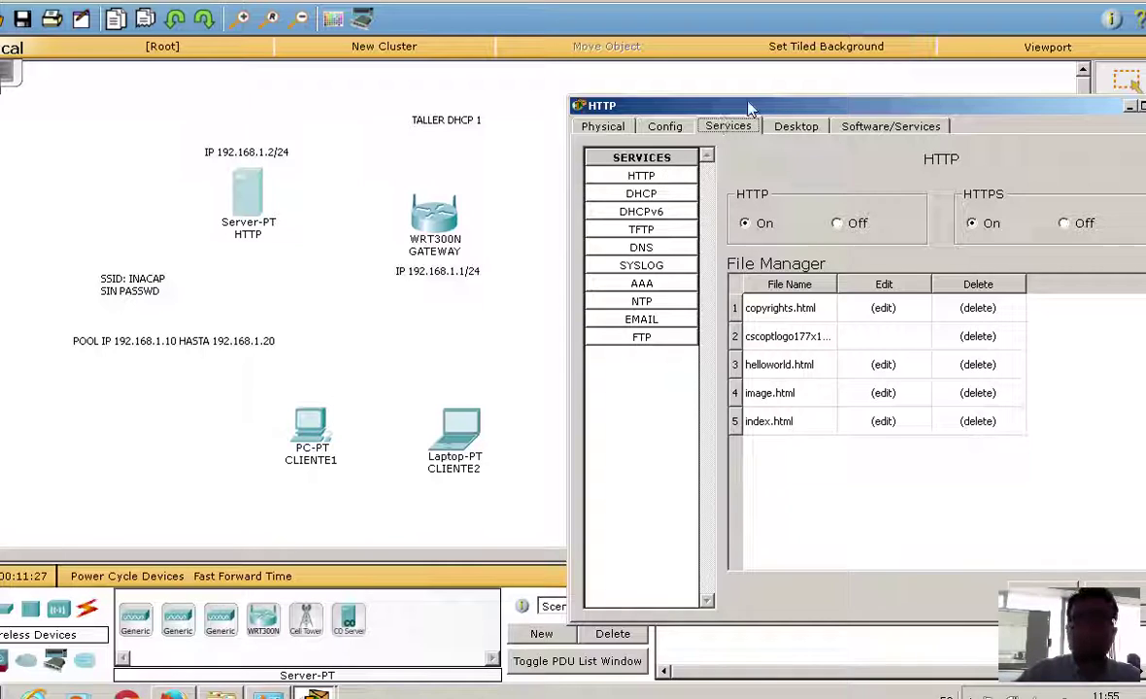
pyautogui.moveTo(689, 105); pyautogui.dragTo(591, 120)
pyautogui.click(546, 350)
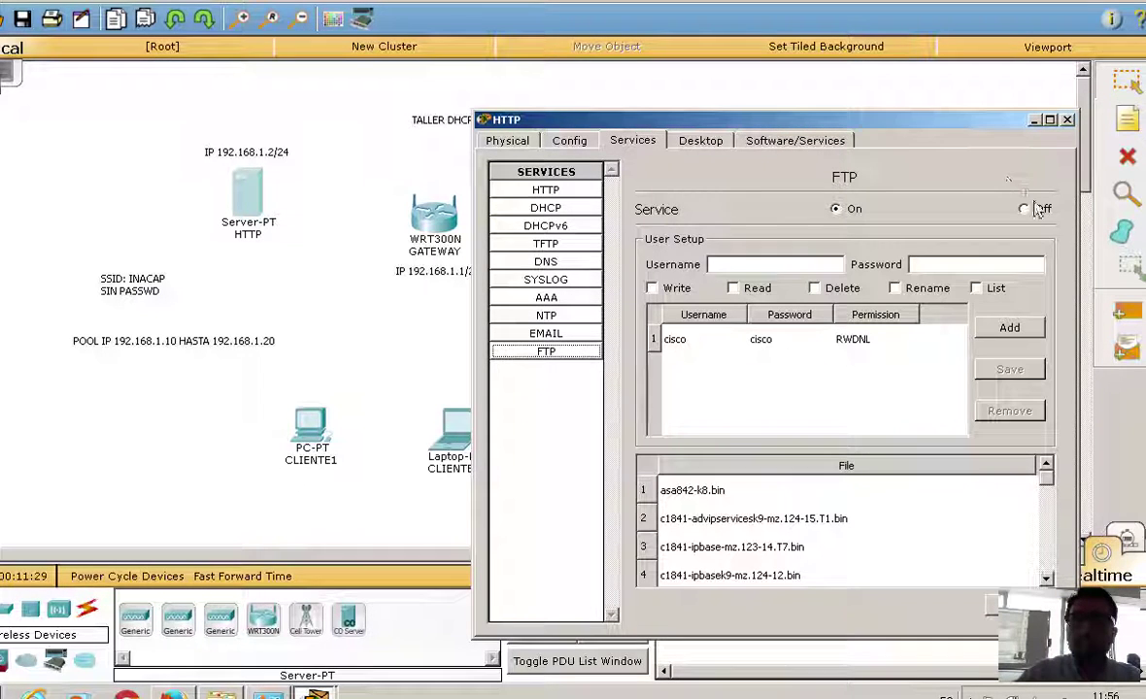
pyautogui.click(1025, 208)
pyautogui.click(556, 333)
pyautogui.click(961, 218)
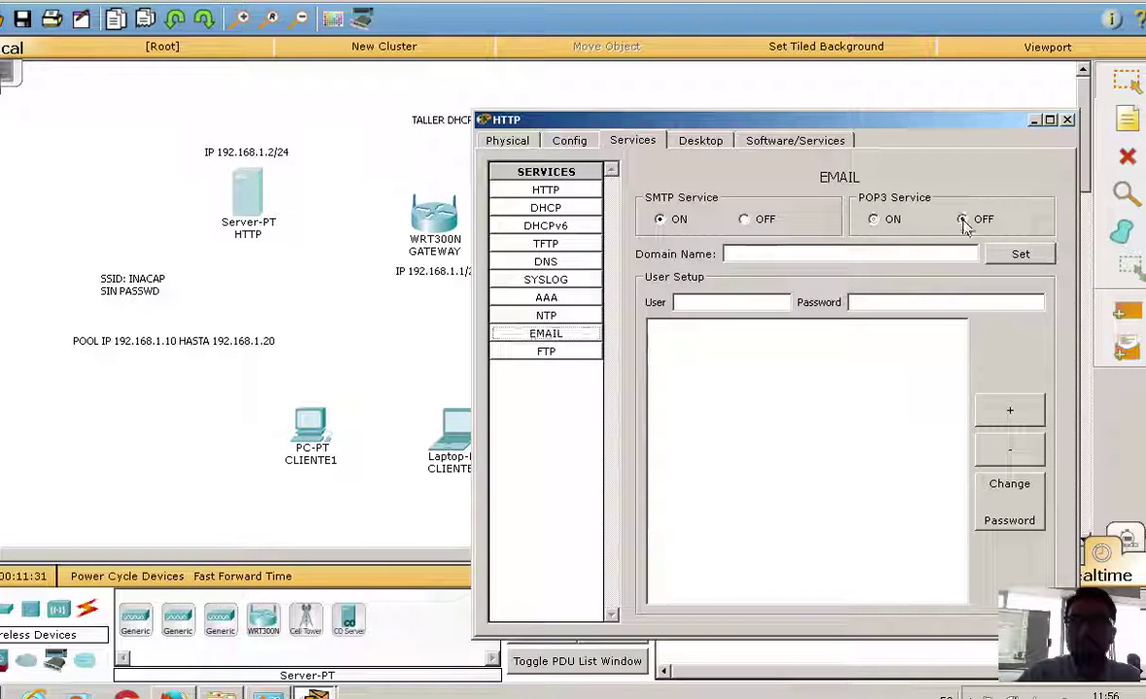
pyautogui.click(744, 219)
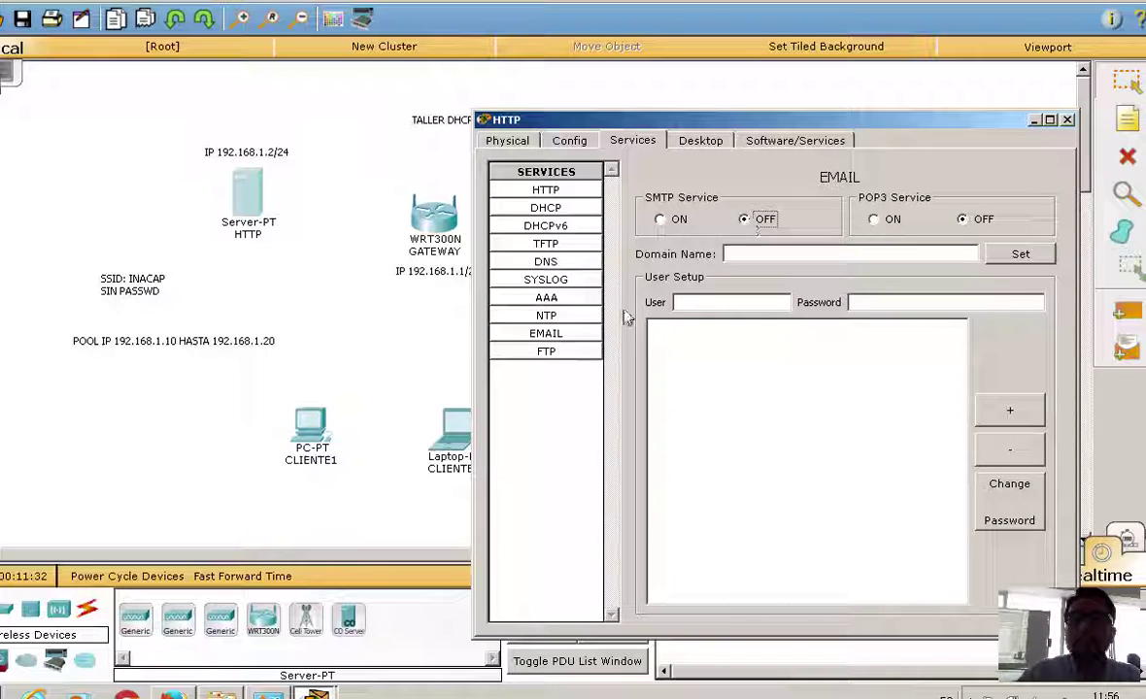
# Turn off the NTP and Syslog services on the HTTP server
pyautogui.click(568, 317)
pyautogui.click(1025, 203)
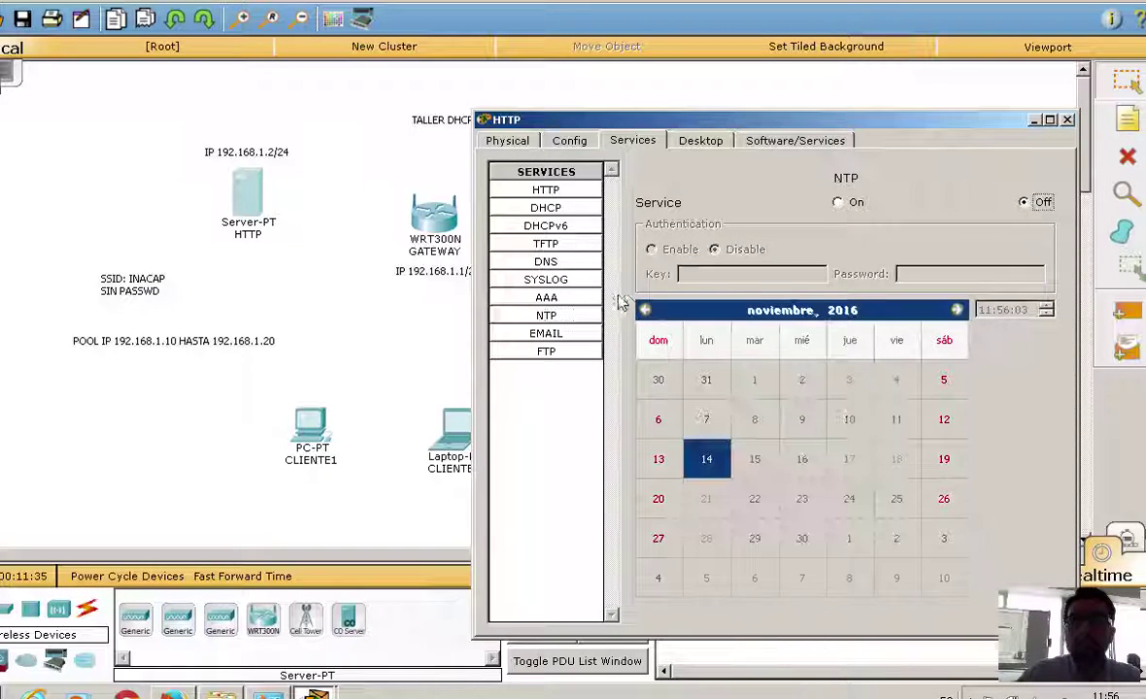
pyautogui.click(573, 297)
pyautogui.click(571, 280)
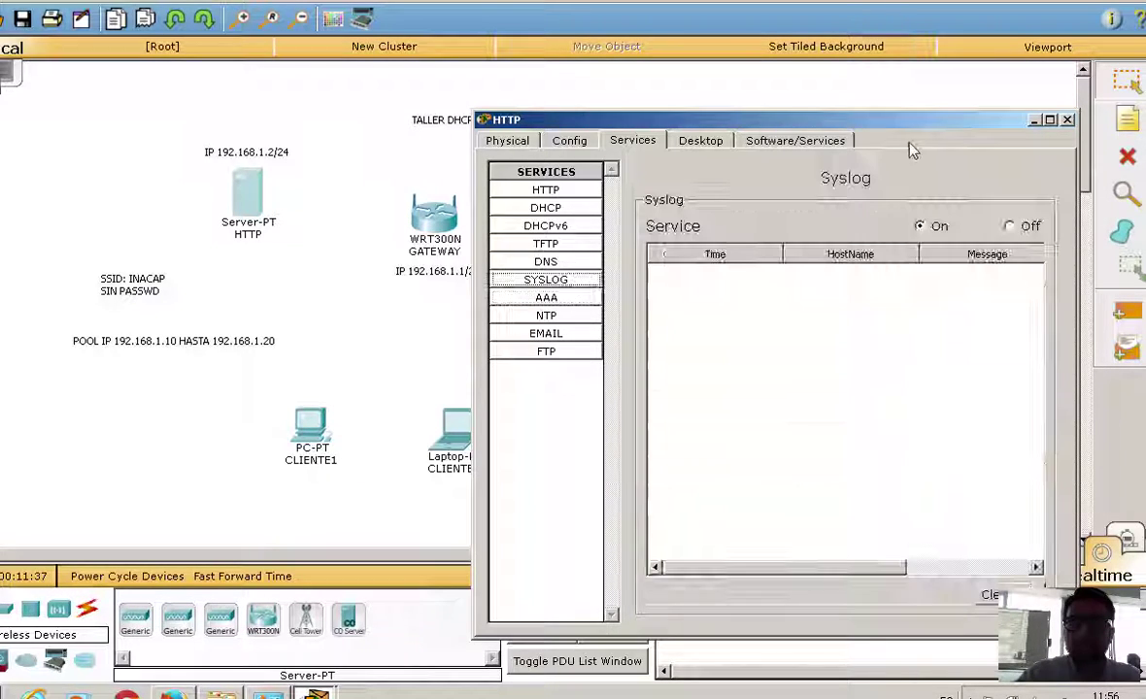
pyautogui.click(1012, 225)
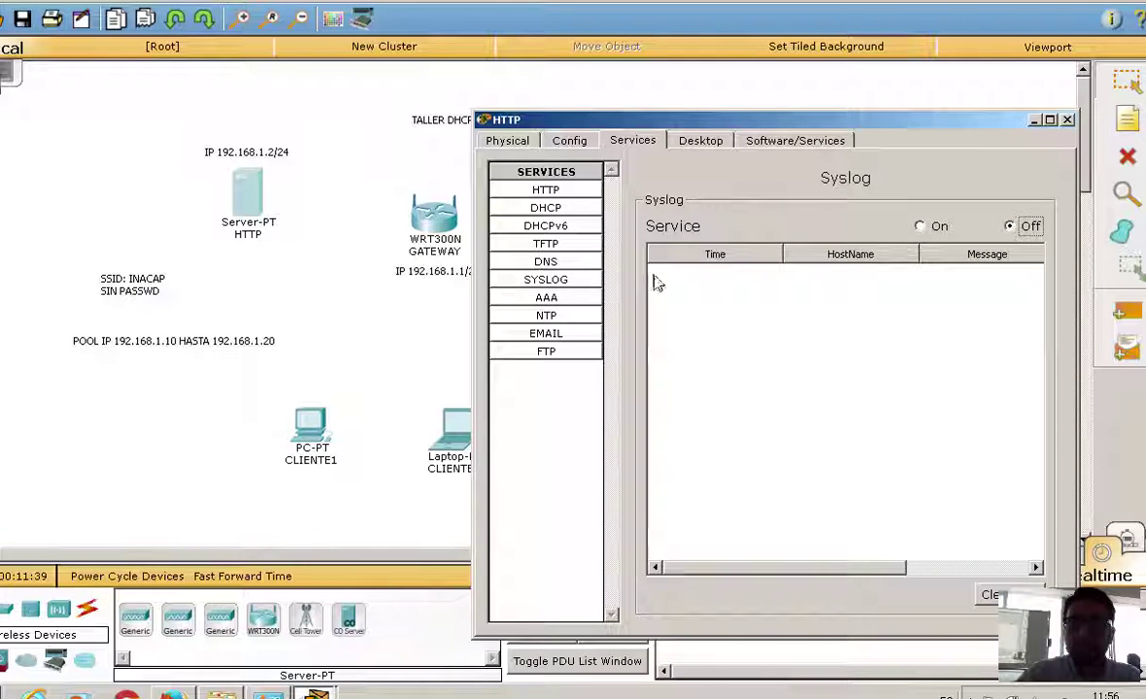
# Turn off the HTTP server's TFTP service and check the status of its DNS, DHCPv6 and DHCP services
pyautogui.click(568, 264)
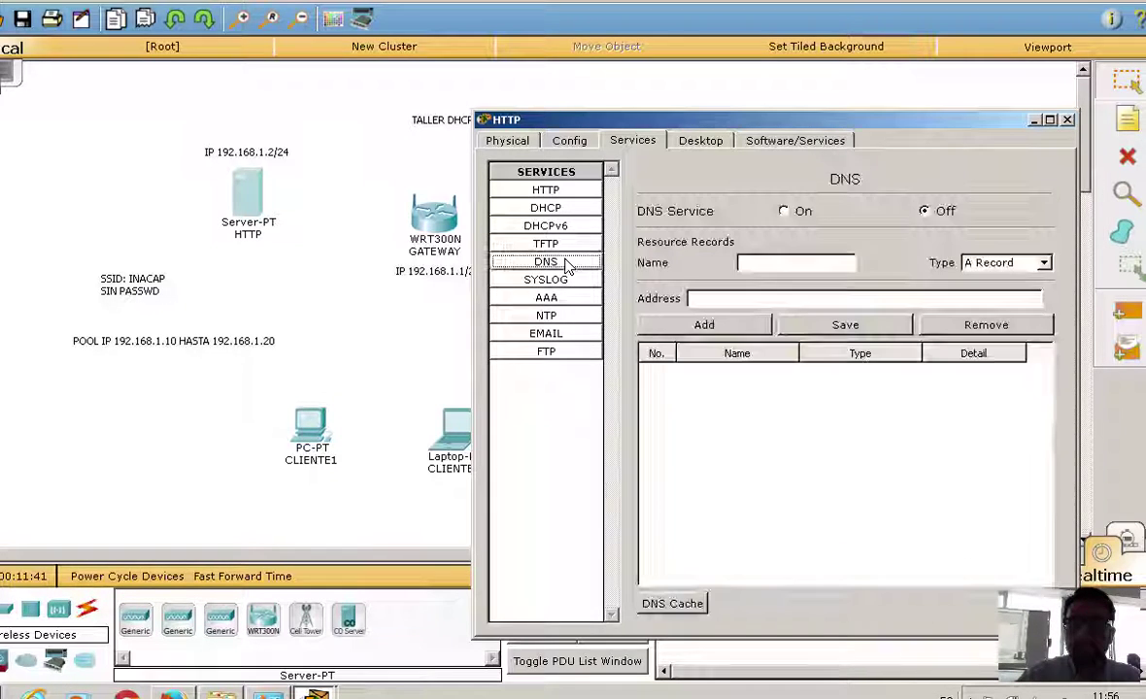
pyautogui.click(546, 243)
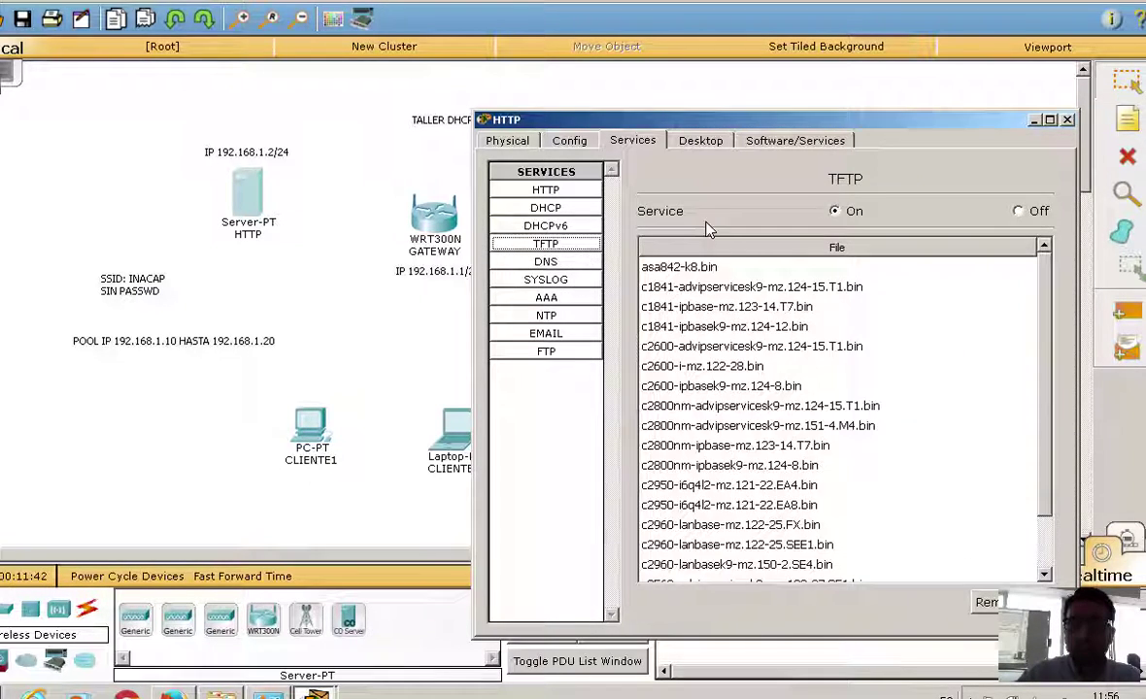
pyautogui.click(1017, 211)
pyautogui.click(544, 225)
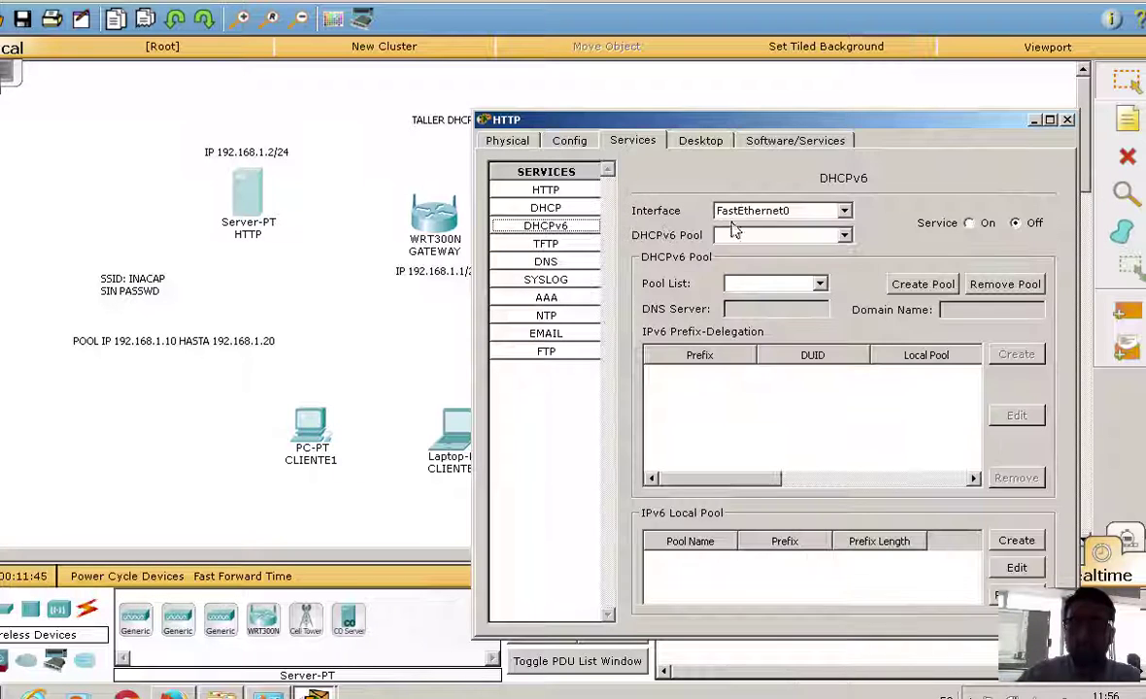
pyautogui.click(554, 209)
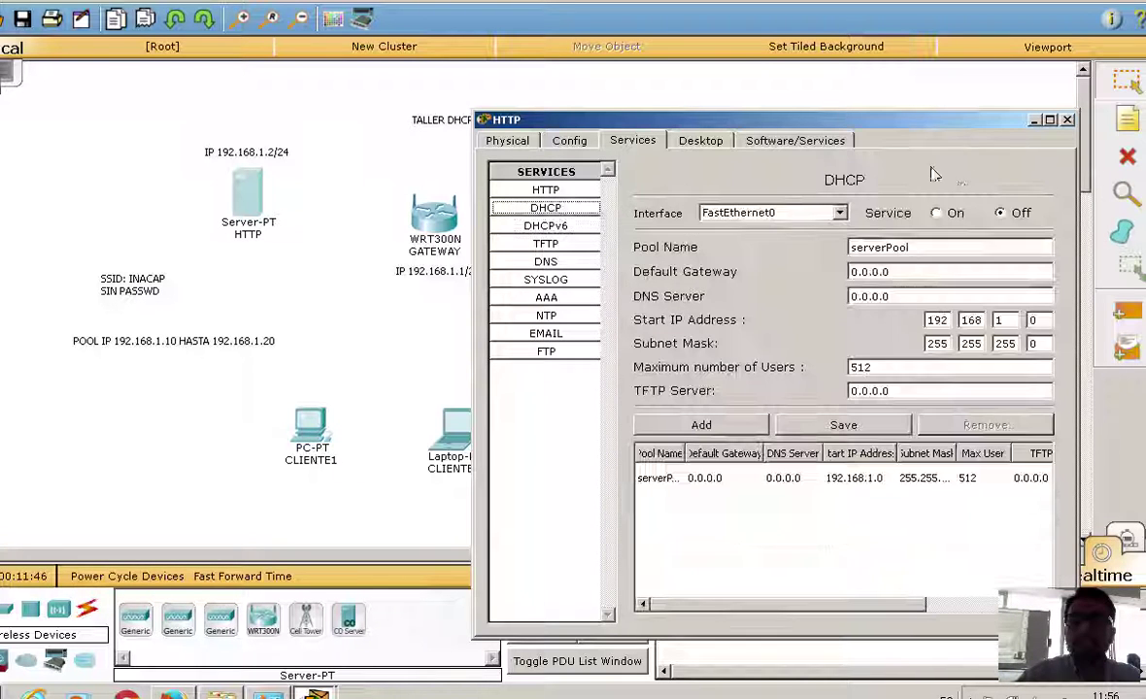
# Replace the content inside the html tags of the HTTP server's index.html with "<h1> servidor INACAP CURICO CCNA1 2016 </h1>"
pyautogui.click(546, 191)
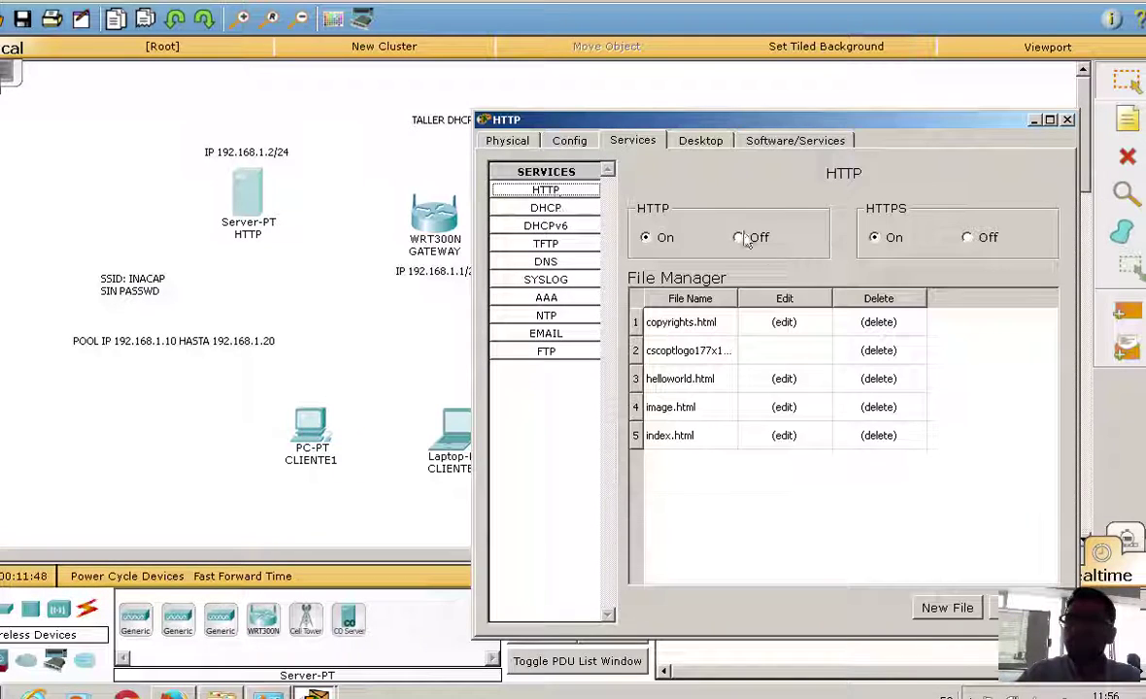
pyautogui.click(784, 436)
pyautogui.moveTo(969, 343); pyautogui.dragTo(635, 224)
pyautogui.press('BackSpace')
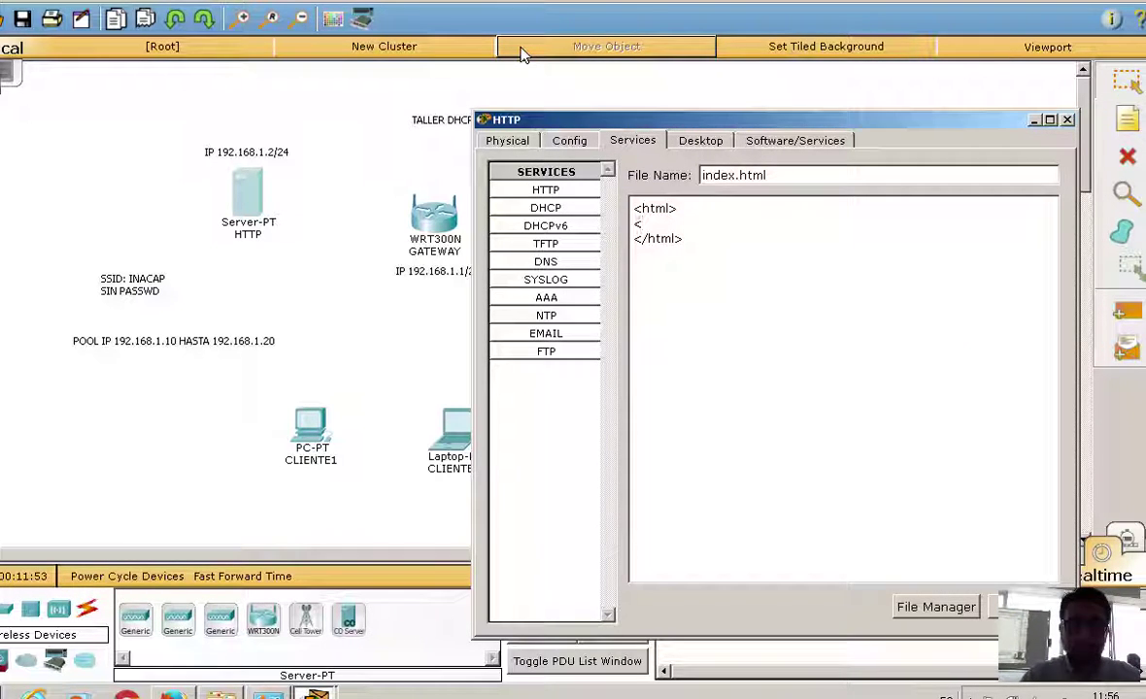
pyautogui.write('<h1>')
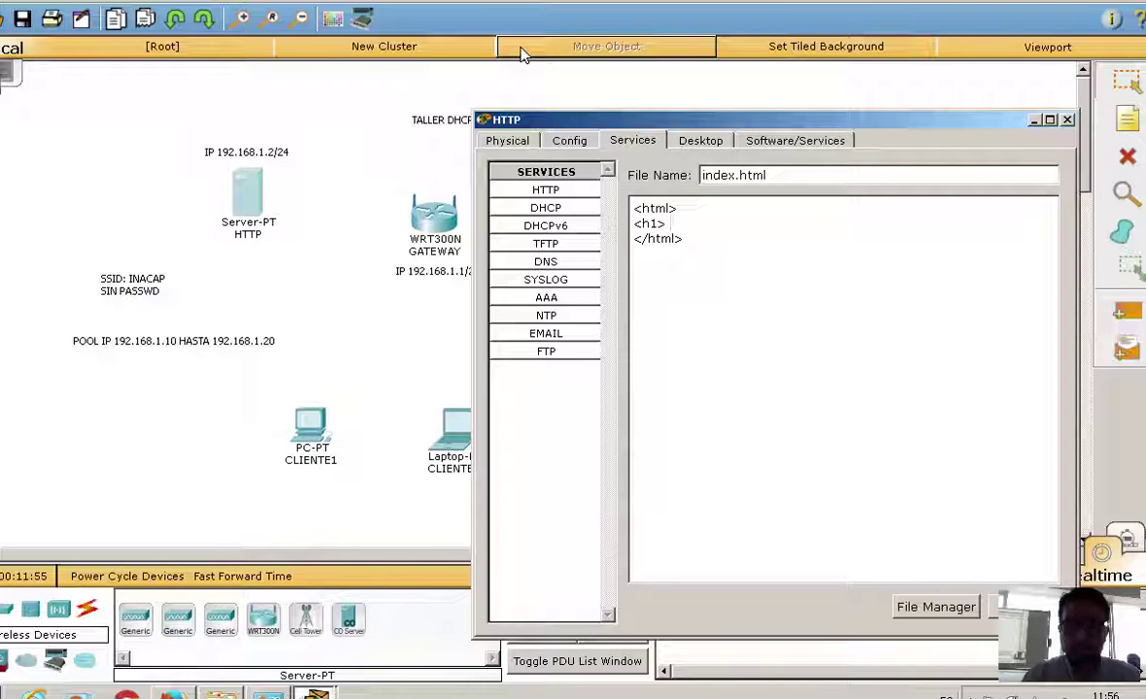
pyautogui.write(' servido')
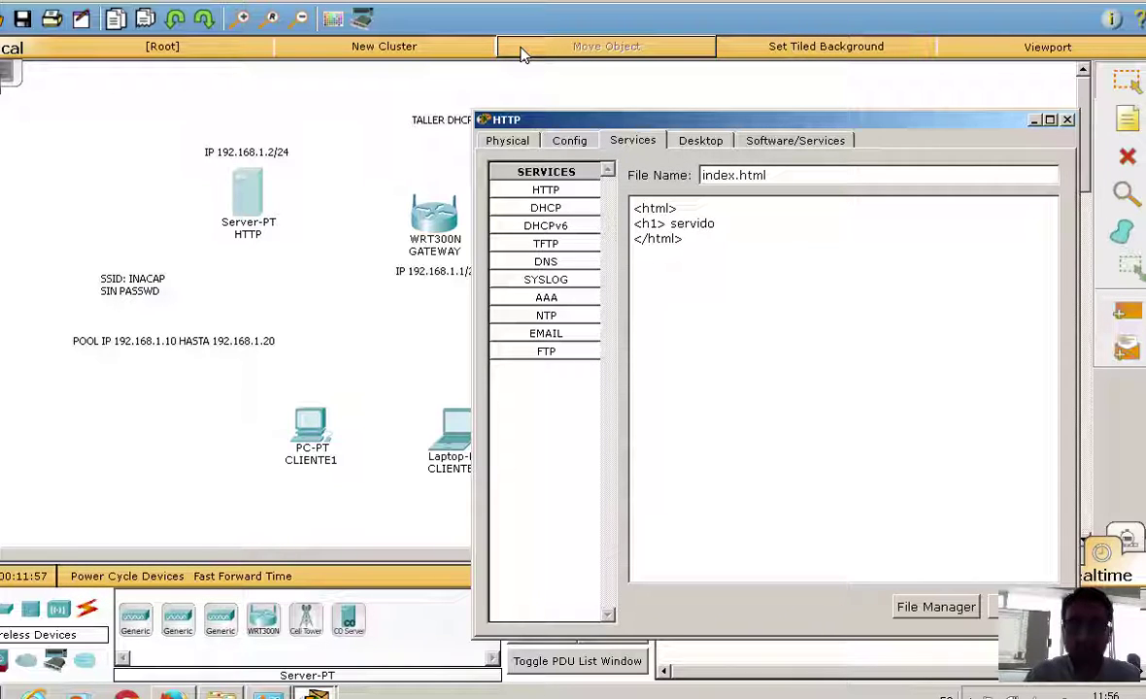
pyautogui.write('r INACAP CURICO CCNA1')
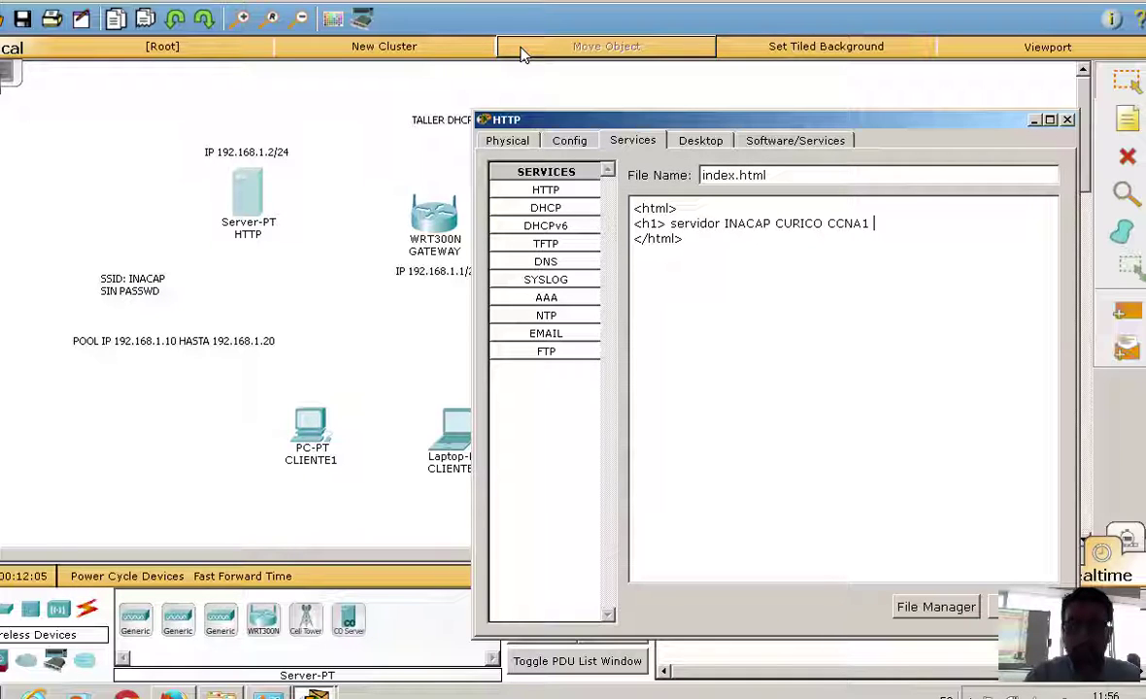
pyautogui.write('2016 </h1>')
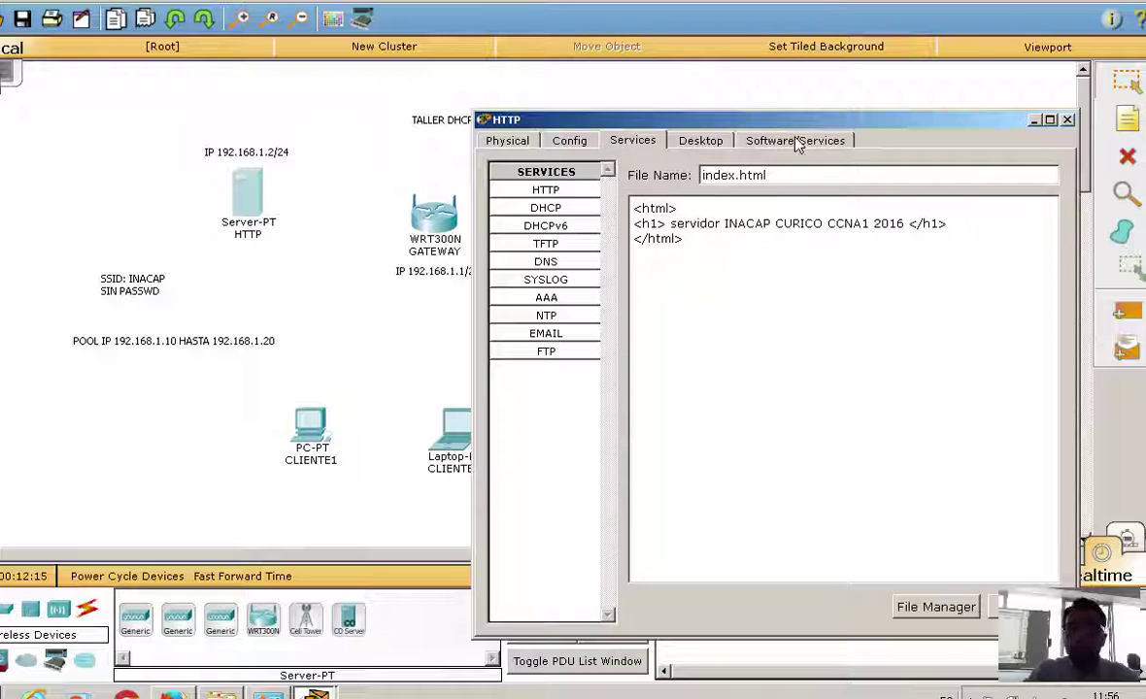
# Save the HTTP server's edited index.html, overwriting the existing file
pyautogui.moveTo(794, 132); pyautogui.dragTo(613, 131)
pyautogui.click(840, 605)
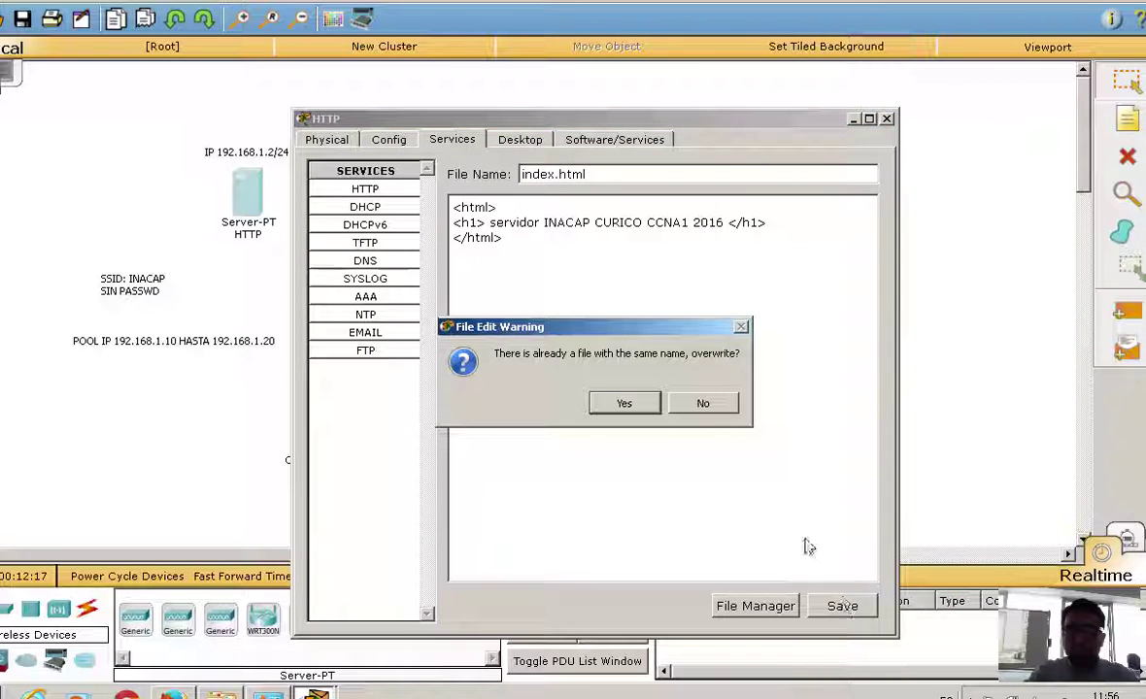
pyautogui.click(622, 403)
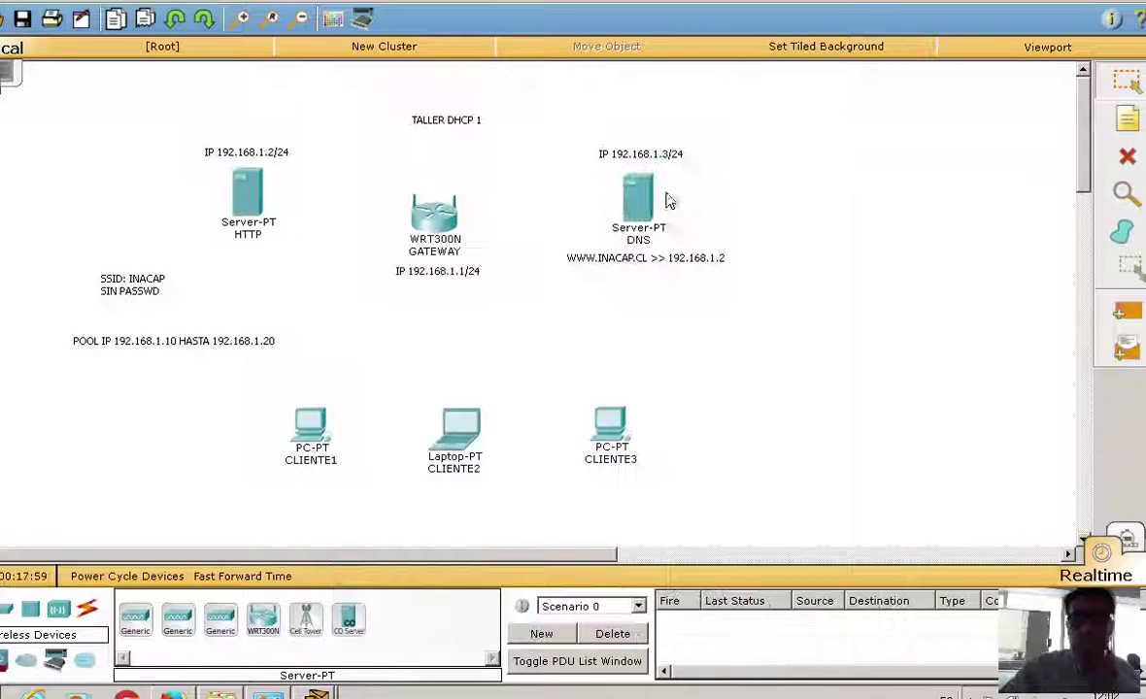
# Assign the DNS server the static IP address 192.168.1.3 with subnet mask 255.255.255.0
pyautogui.click(626, 190)
pyautogui.click(481, 125)
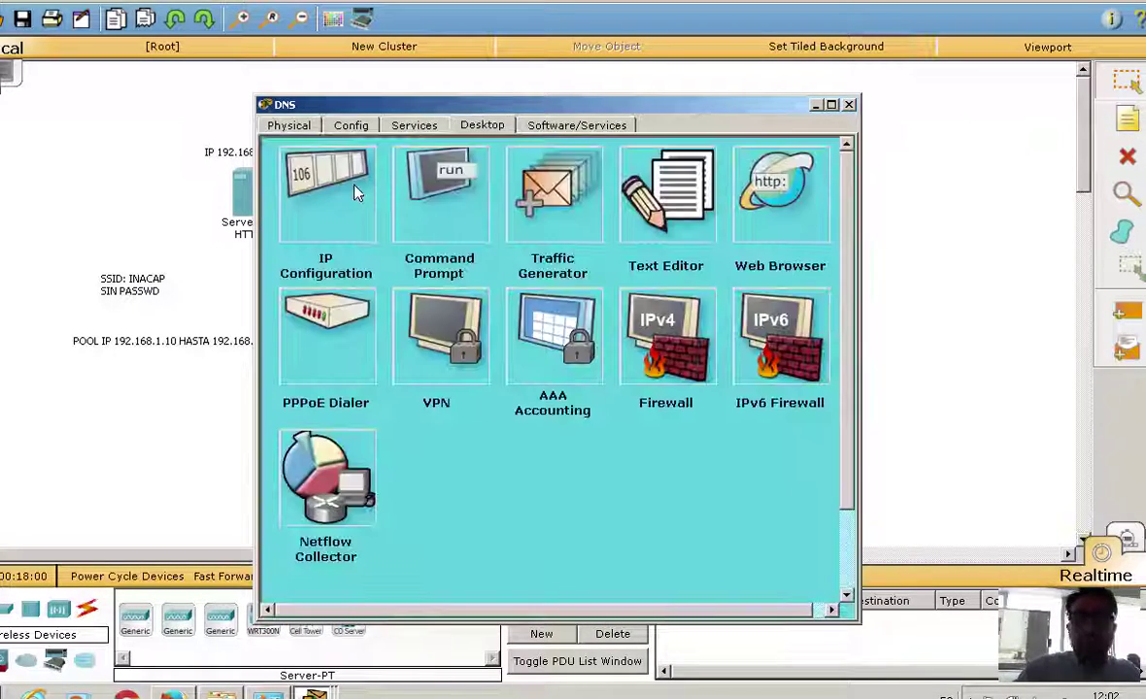
pyautogui.click(326, 194)
pyautogui.click(547, 279)
pyautogui.write('192')
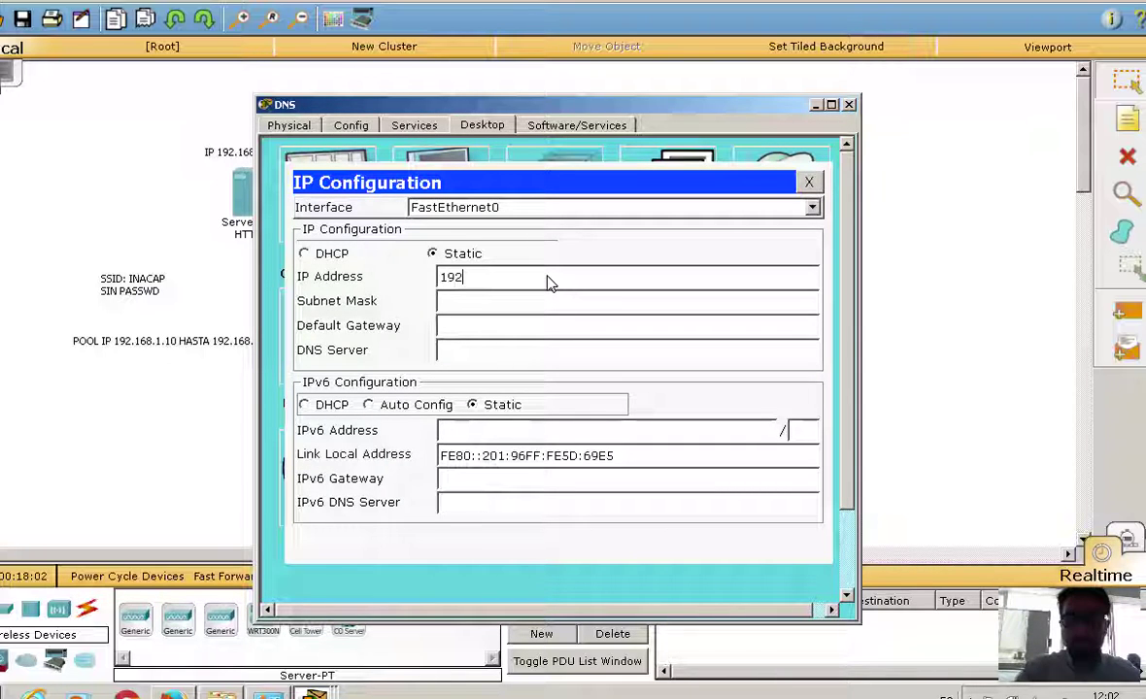
pyautogui.write('.168.1.3')
pyautogui.press('Tab')
pyautogui.press('Tab')
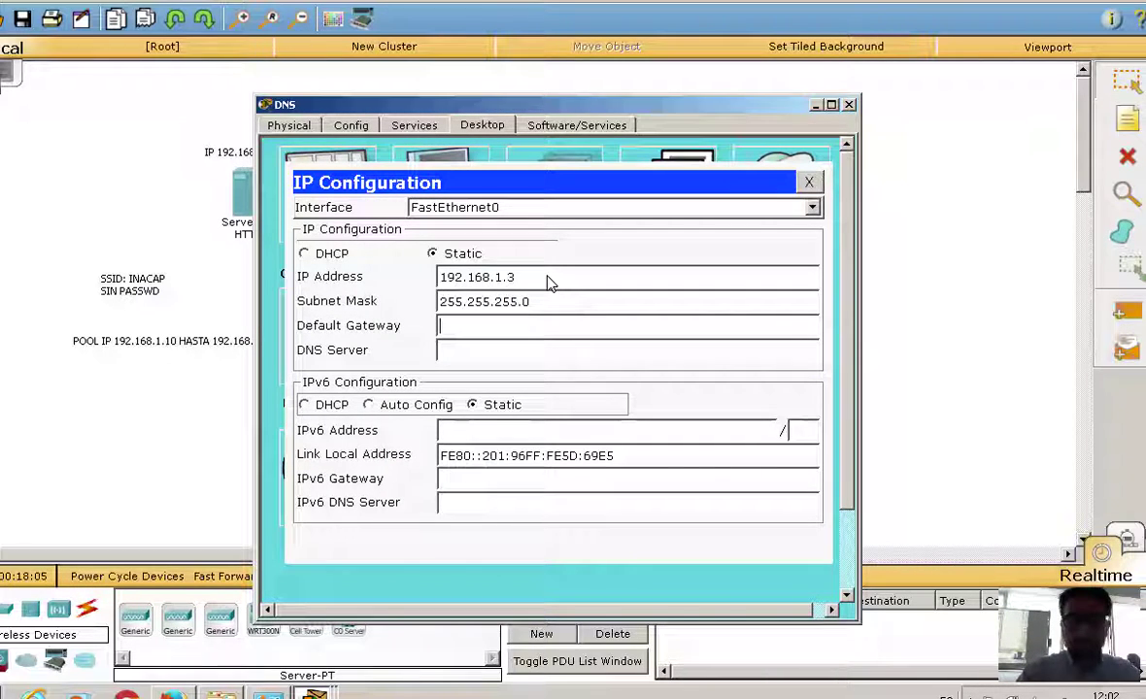
# Set the DNS server's default gateway to 192.168.1.1 and its DNS server address to 127.0.0.1
pyautogui.write('192.168.1.1')
pyautogui.press('Tab')
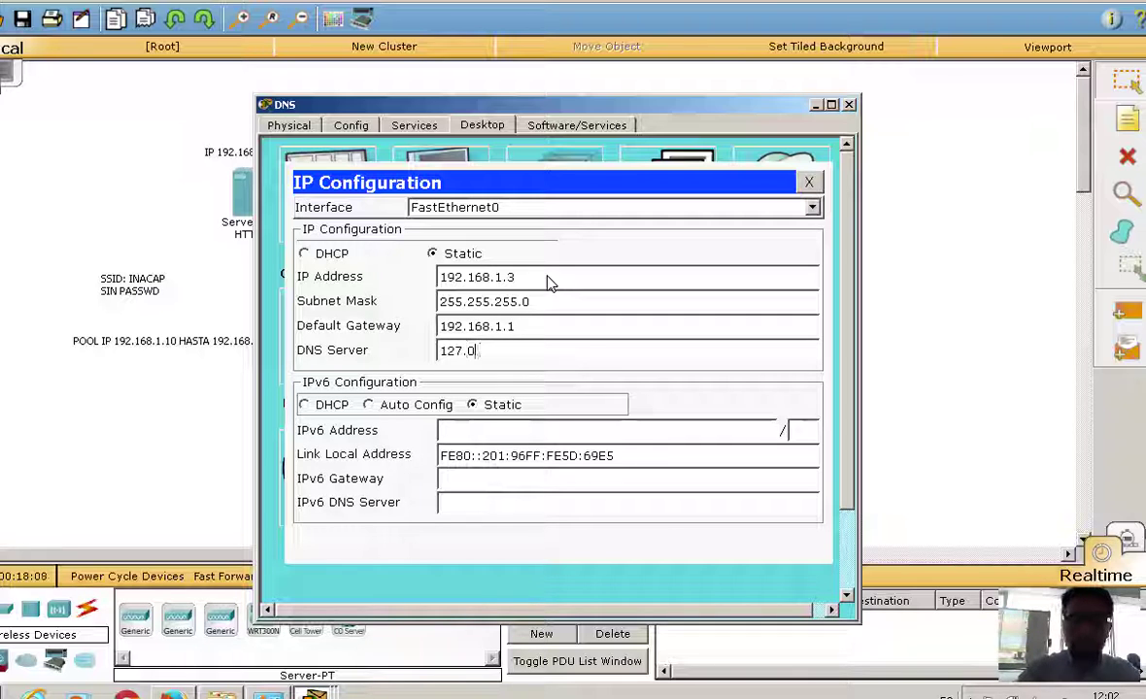
pyautogui.write('127.0.0.1')
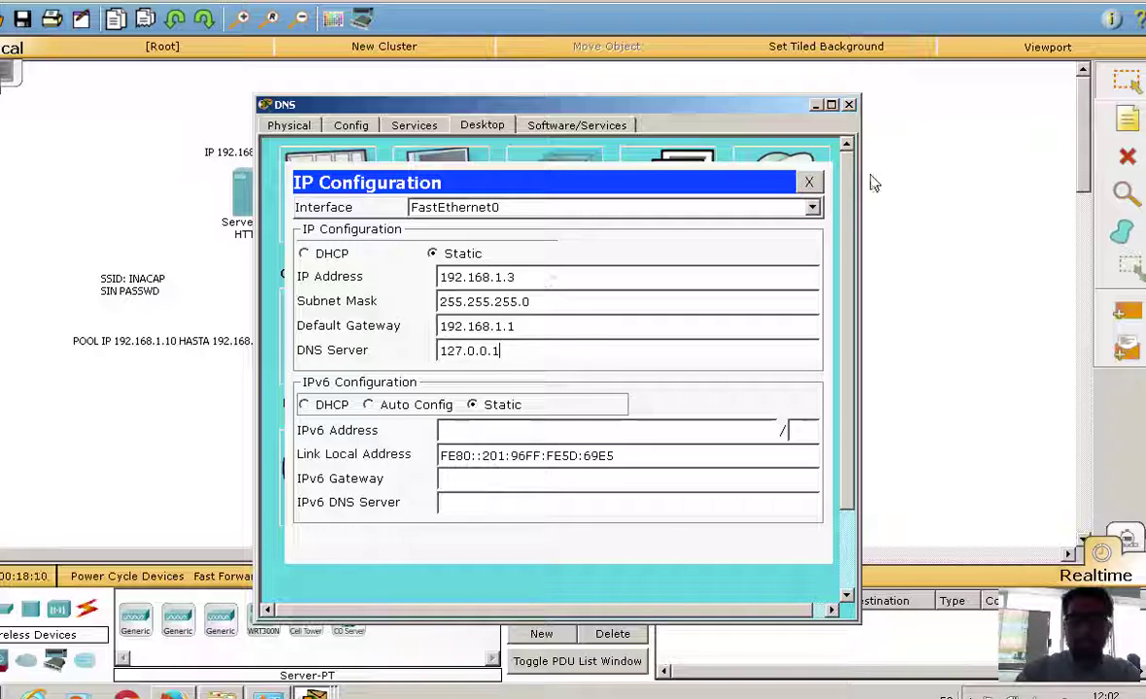
pyautogui.click(808, 183)
# Turn off the HTTP, HTTPS and TFTP services on the DNS server, checking its DHCP and DHCPv6 status
pyautogui.click(413, 125)
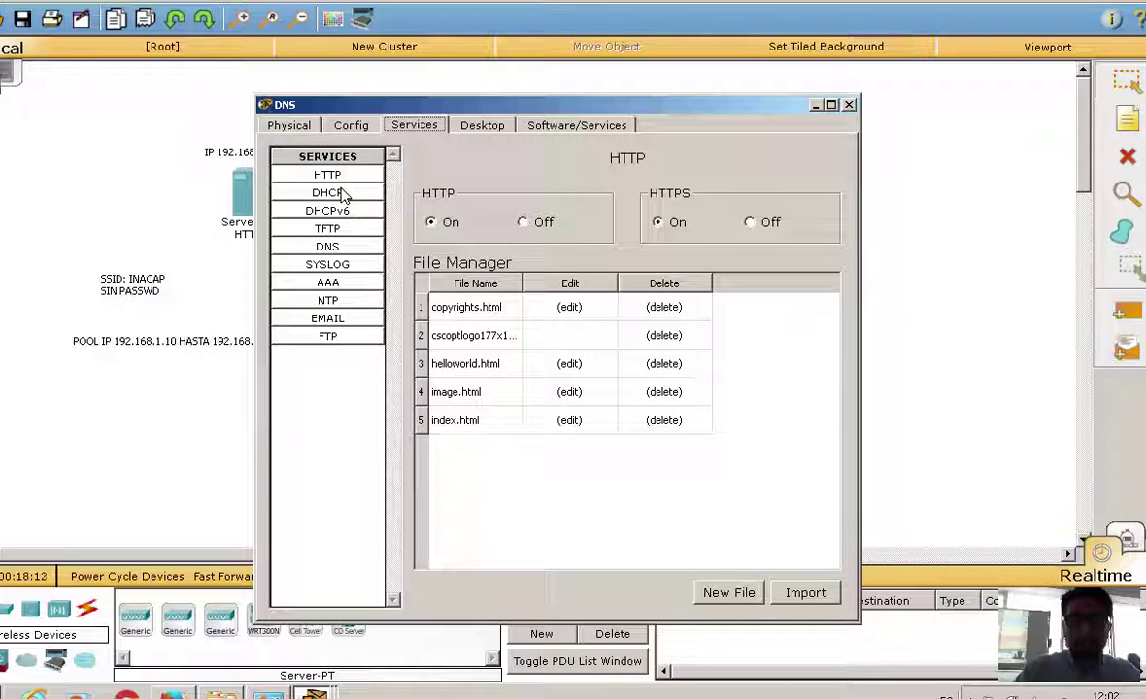
pyautogui.click(532, 222)
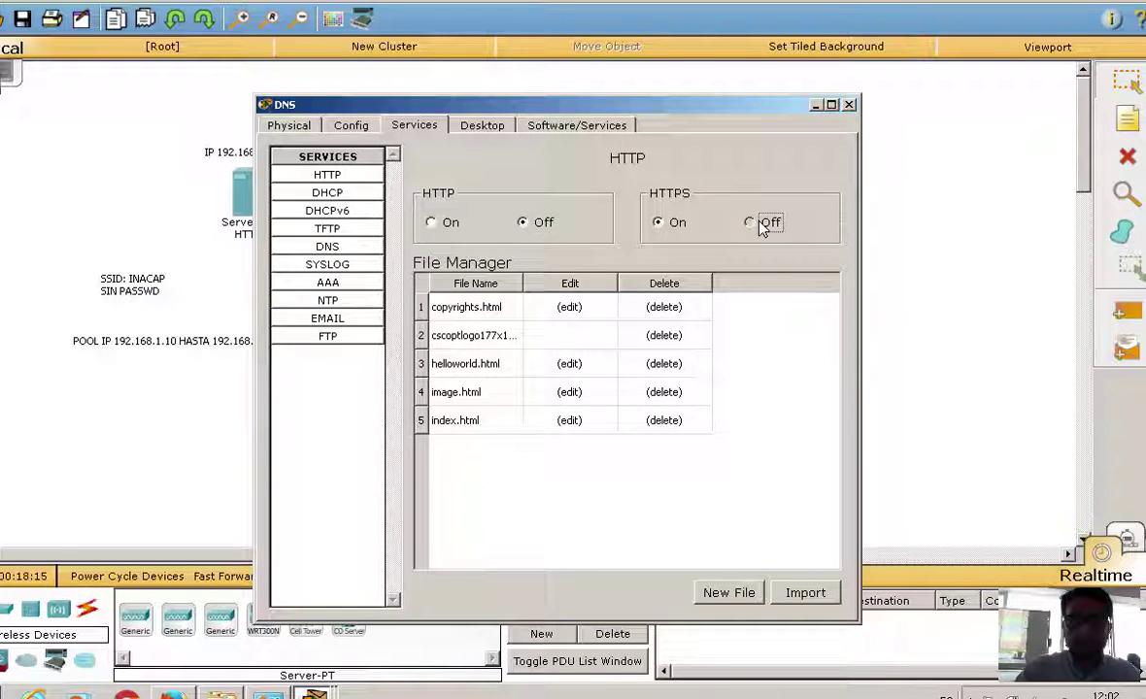
pyautogui.click(351, 192)
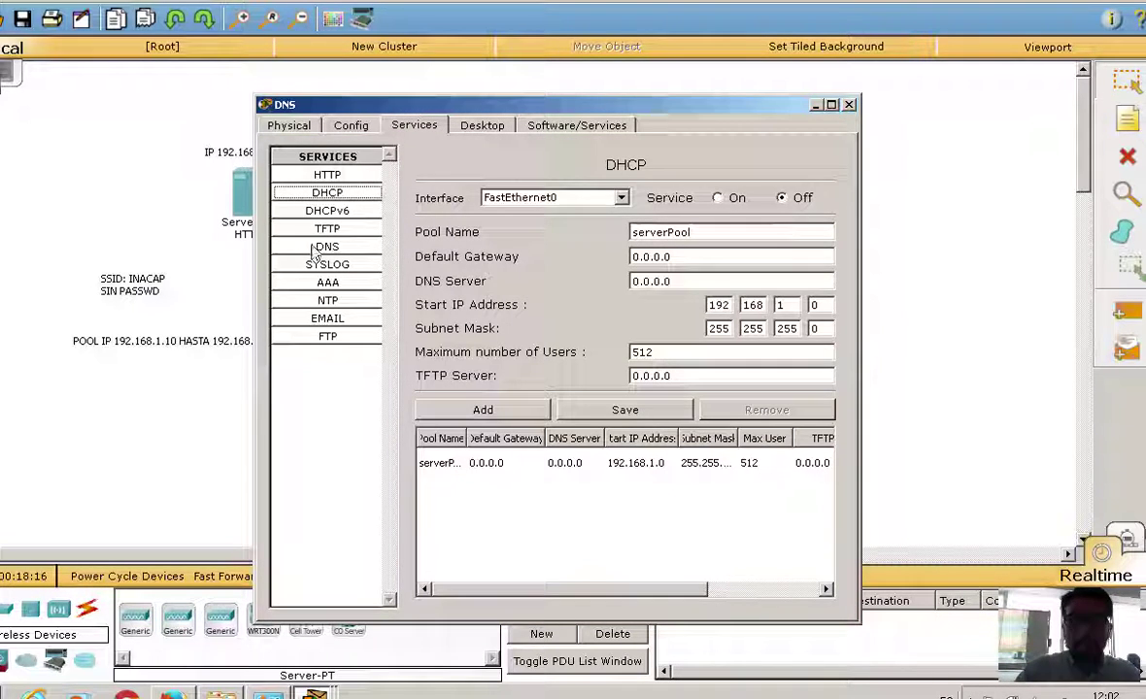
pyautogui.click(298, 213)
pyautogui.click(369, 228)
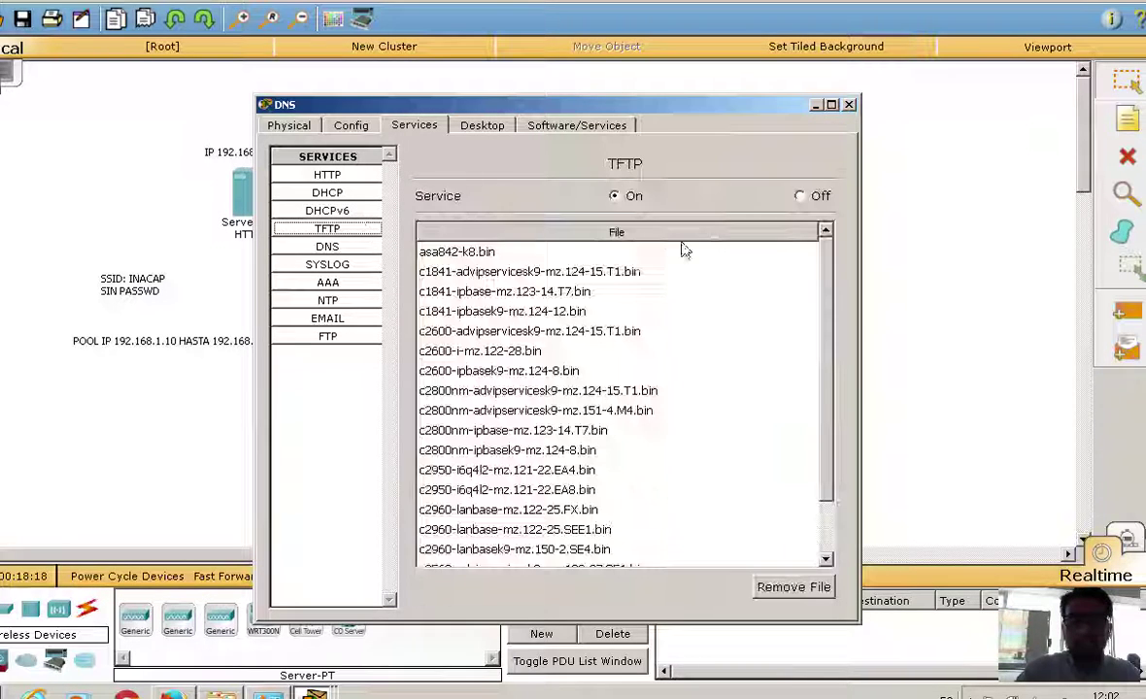
pyautogui.click(800, 195)
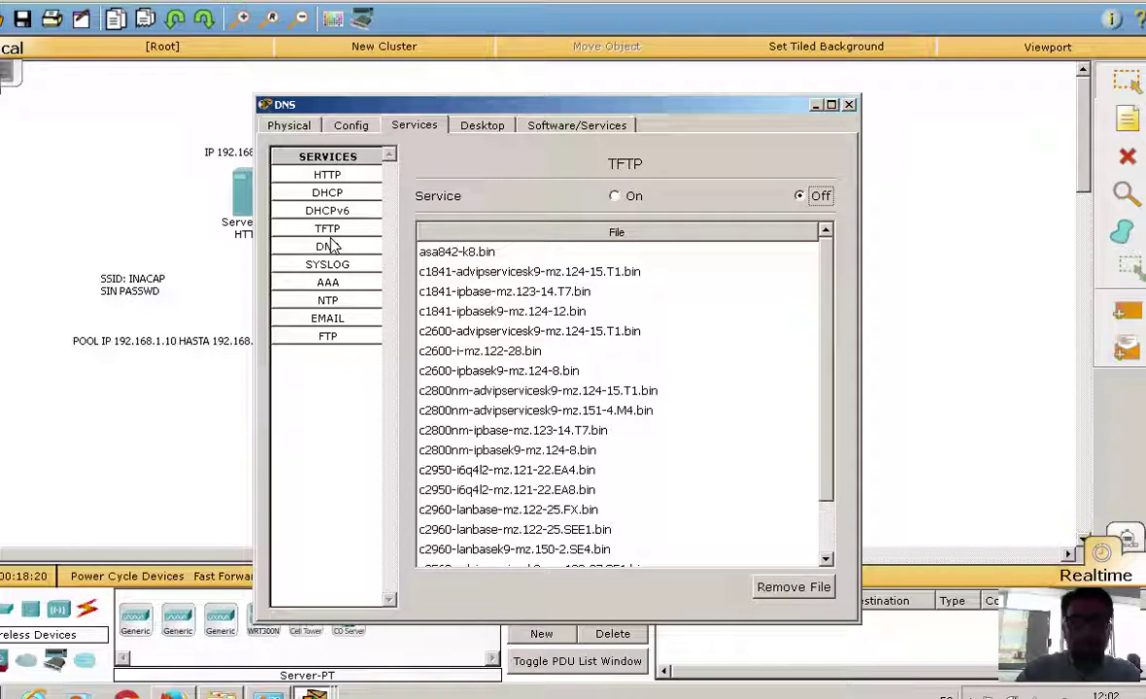
pyautogui.click(327, 247)
pyautogui.click(581, 196)
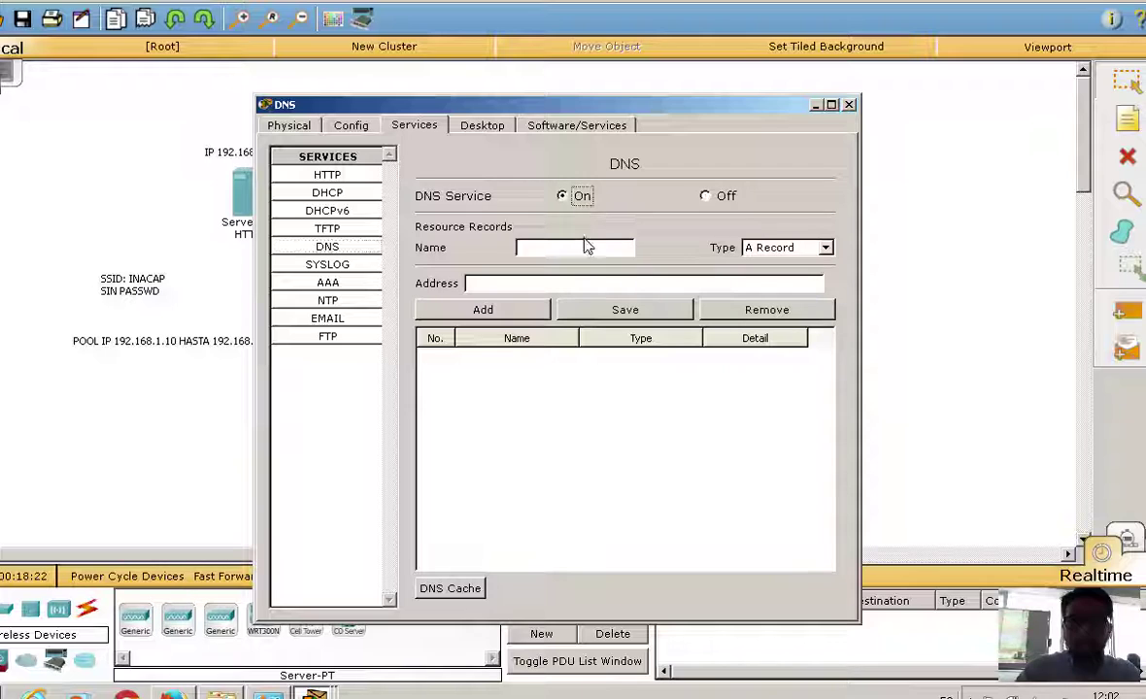
pyautogui.click(586, 249)
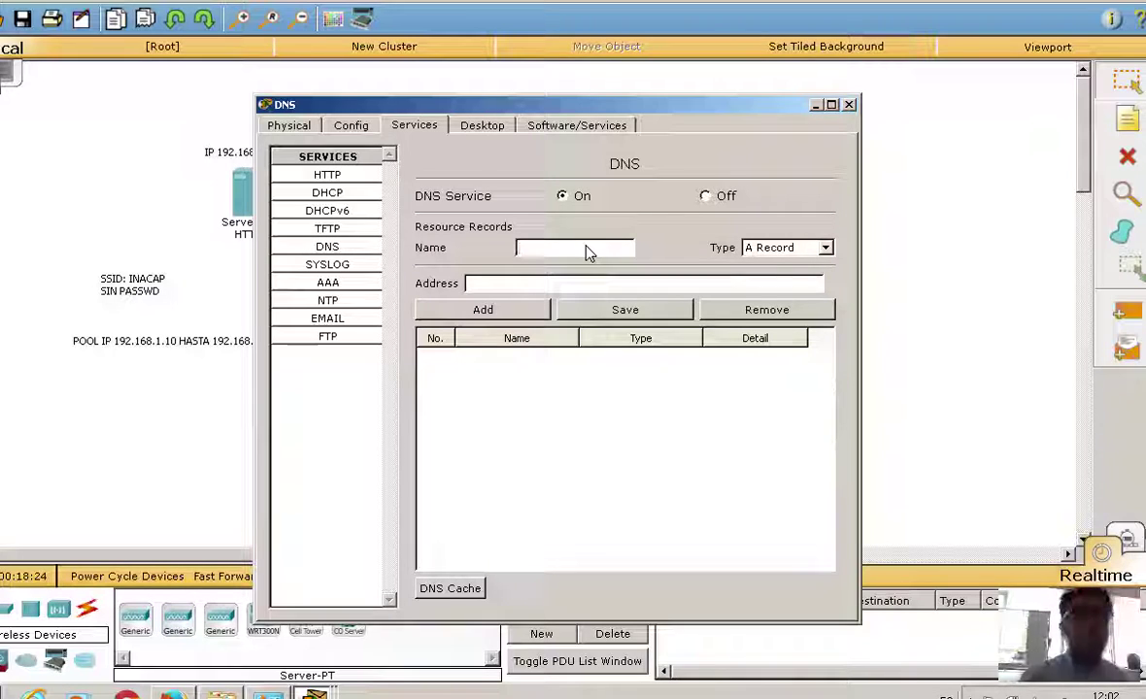
pyautogui.write('www.')
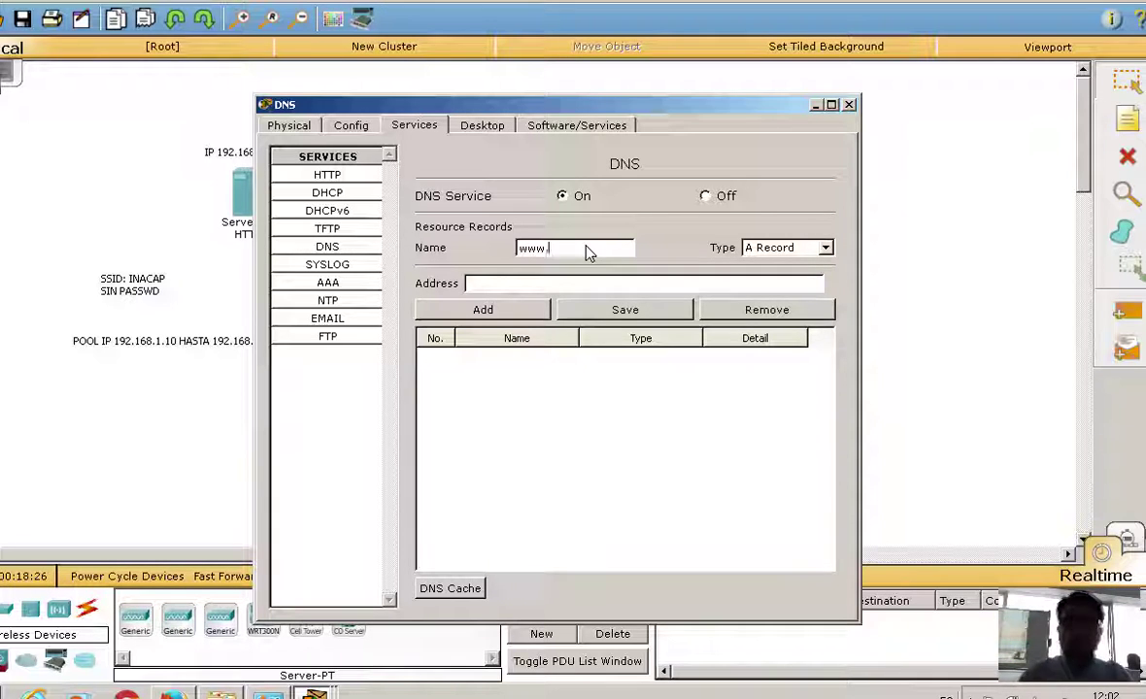
pyautogui.write('inacap')
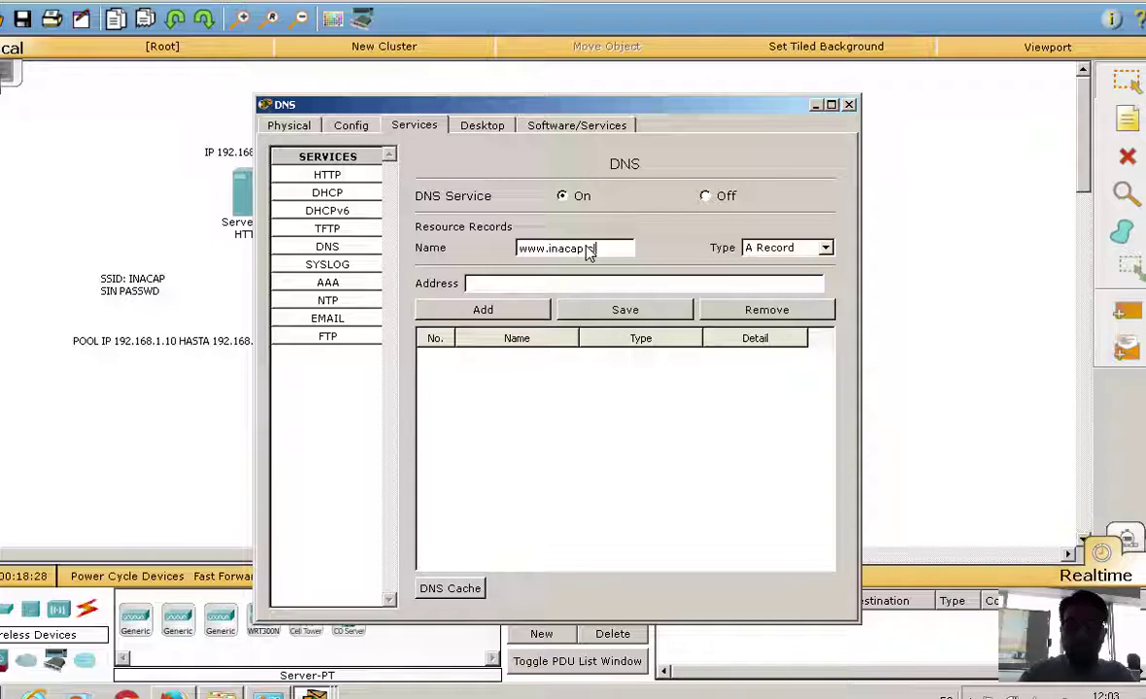
pyautogui.write('.cl')
pyautogui.click(525, 284)
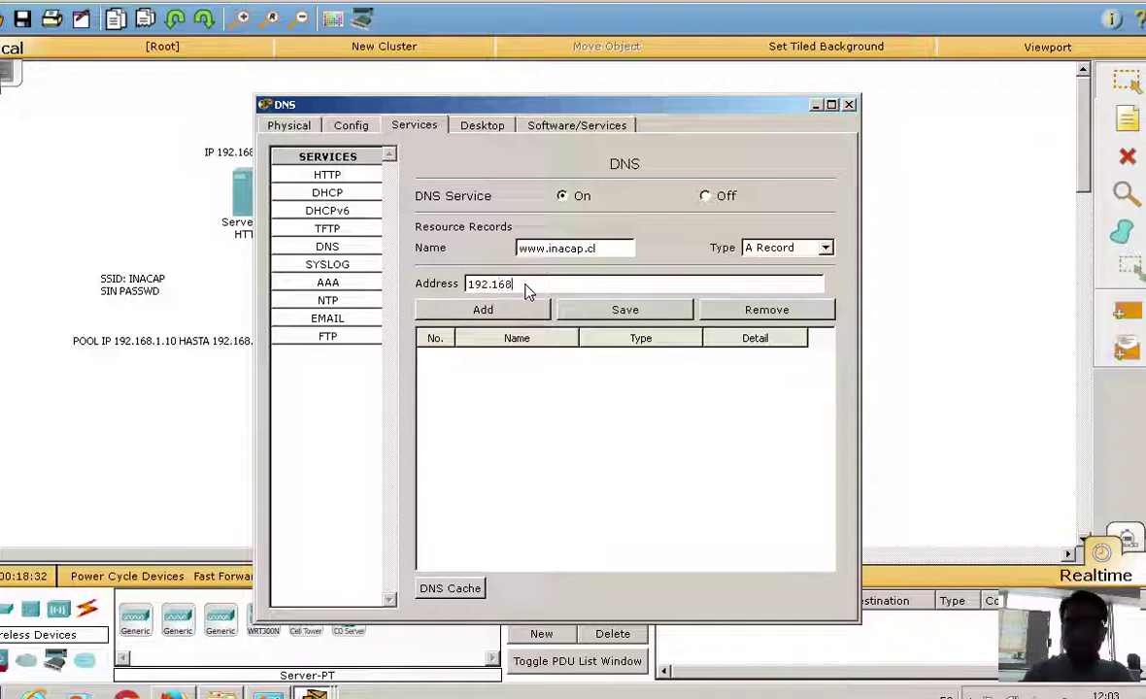
pyautogui.write('192.168.1')
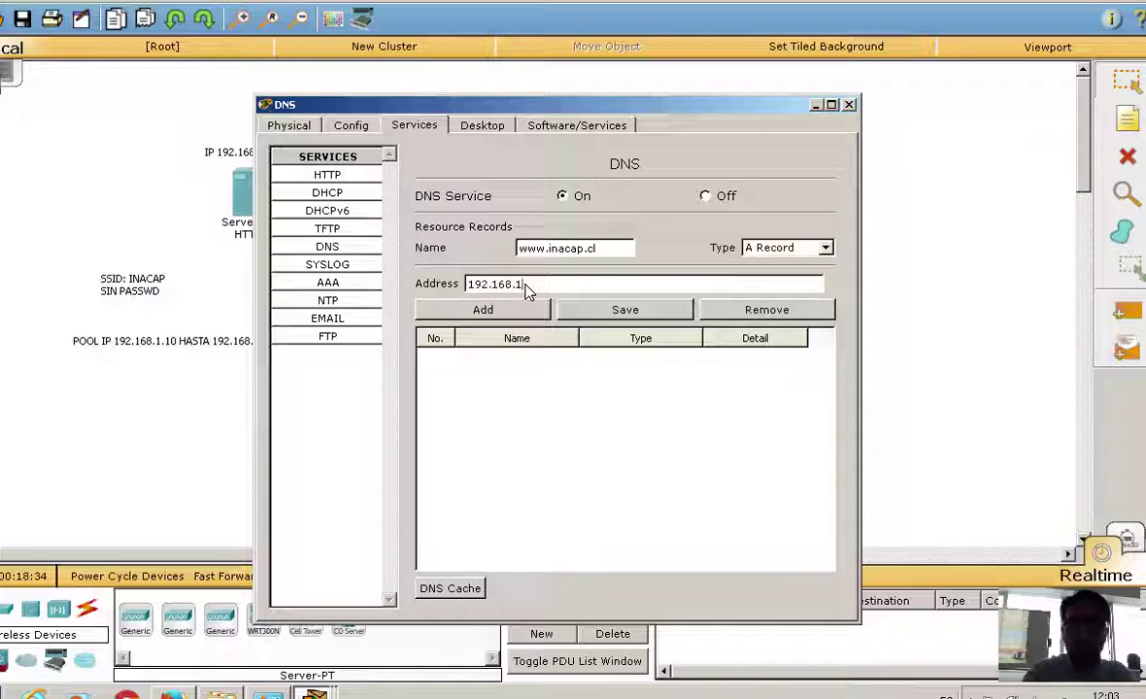
pyautogui.write('.2')
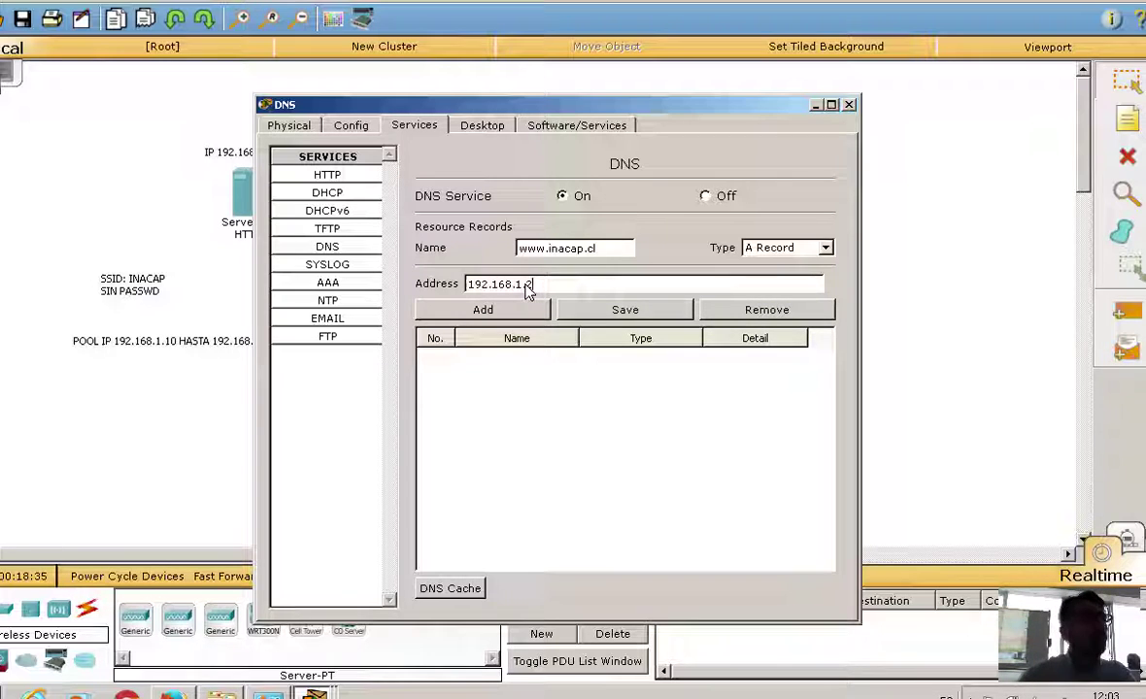
pyautogui.click(483, 309)
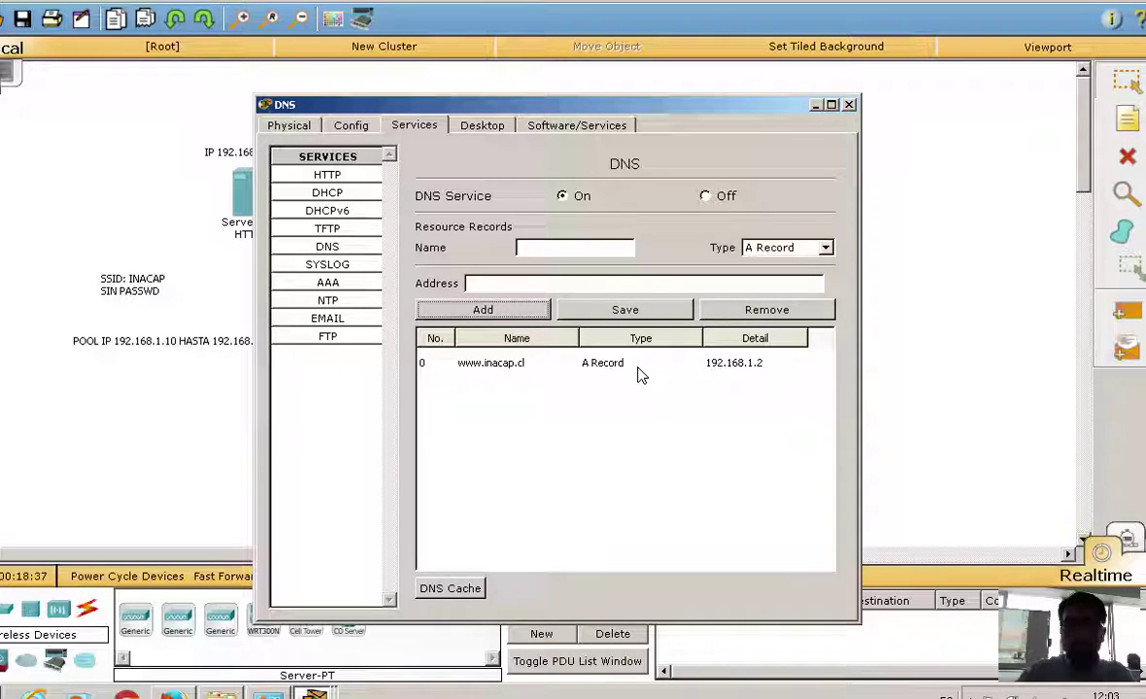
# Turn off the Syslog and NTP services on the DNS server and check its AAA service status
pyautogui.click(328, 264)
pyautogui.click(791, 213)
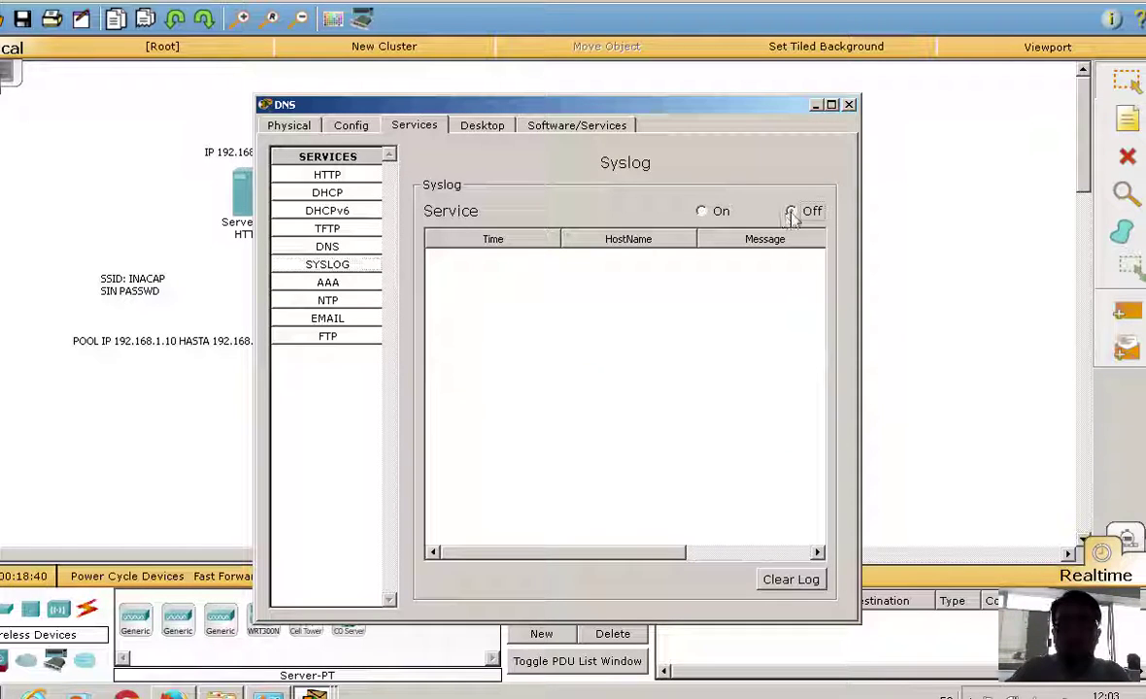
pyautogui.click(342, 282)
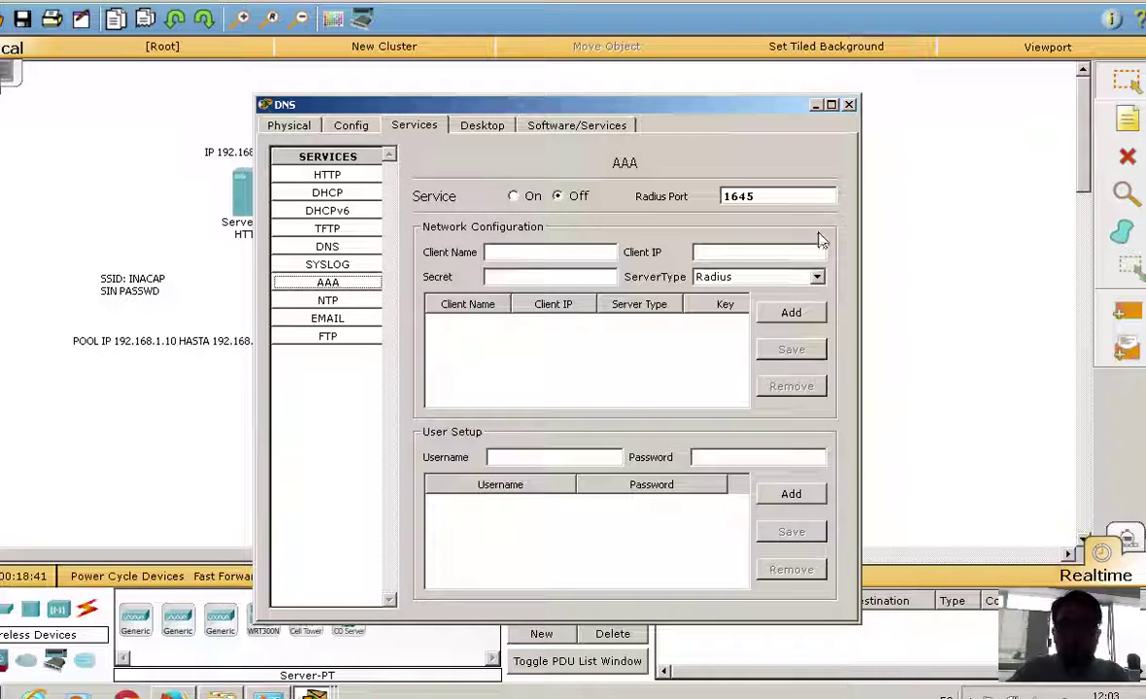
pyautogui.click(355, 302)
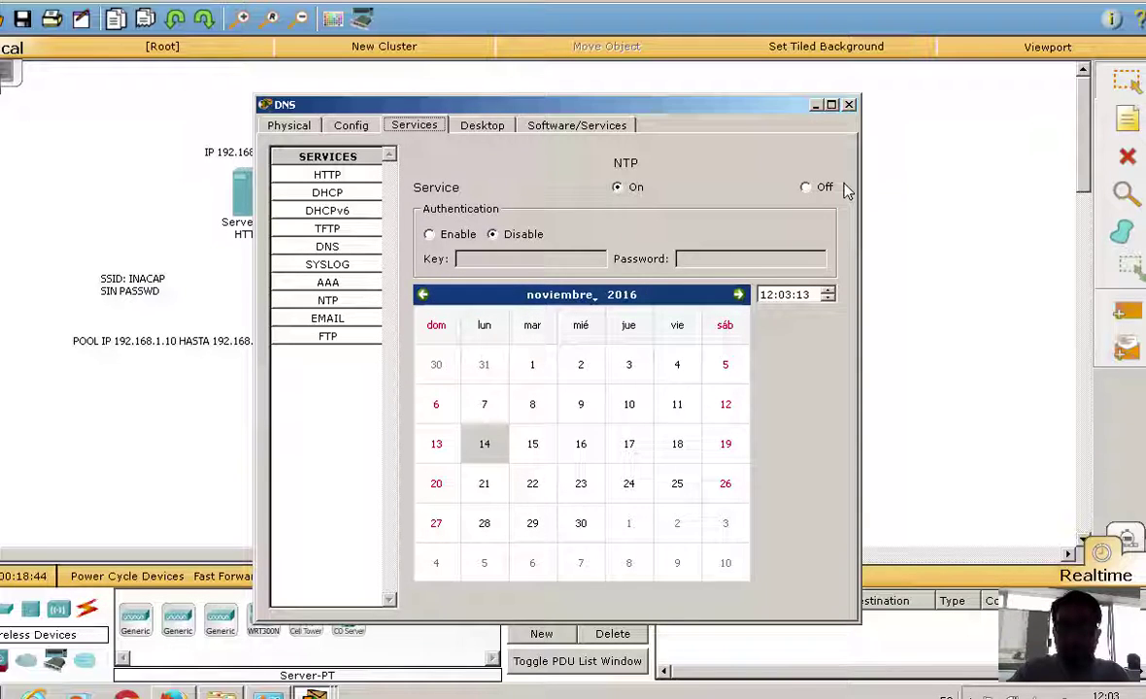
pyautogui.click(810, 188)
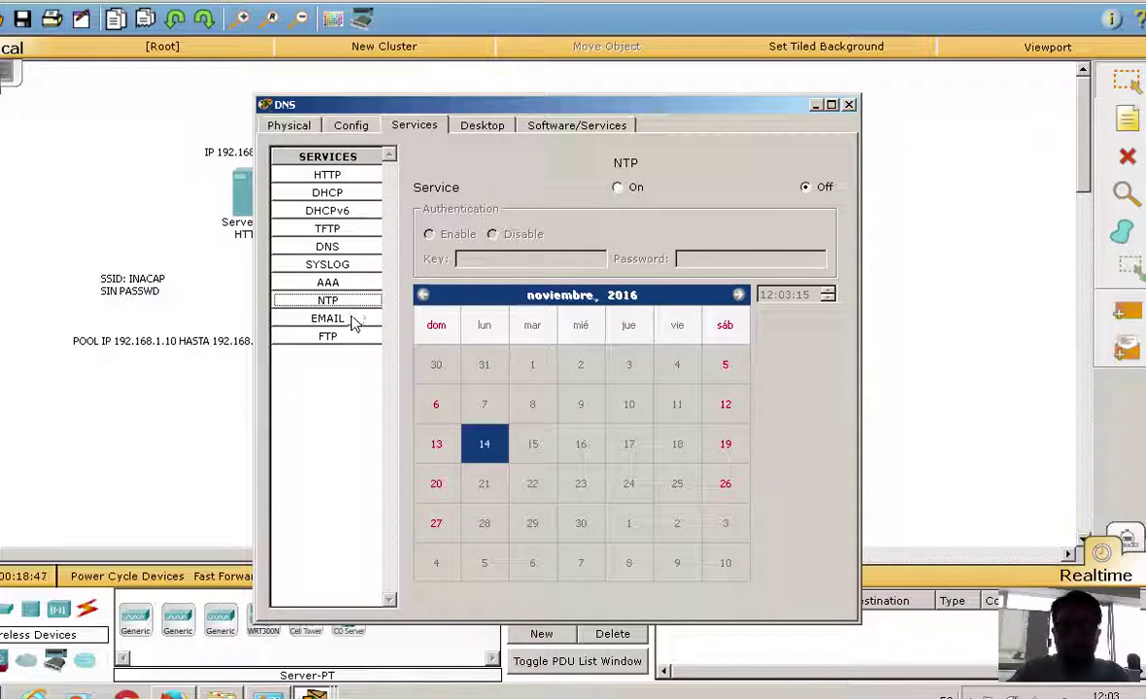
# Turn off the POP3 and SMTP email services and the FTP service on the DNS server
pyautogui.click(327, 319)
pyautogui.click(743, 204)
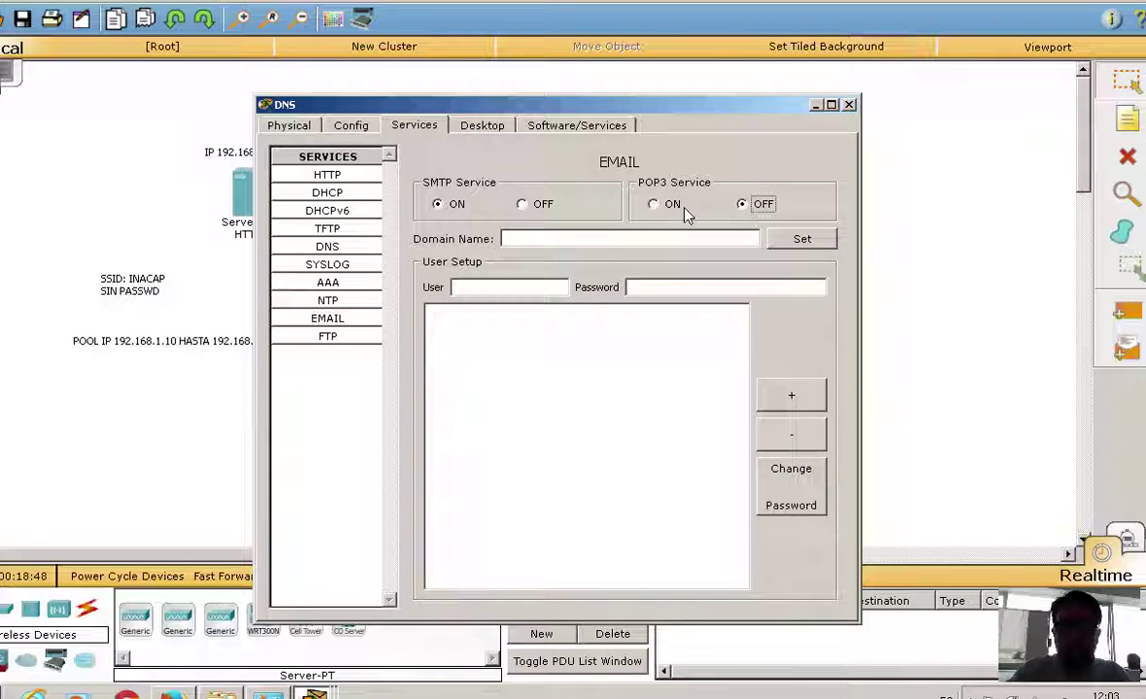
pyautogui.click(543, 205)
pyautogui.click(371, 336)
pyautogui.click(805, 194)
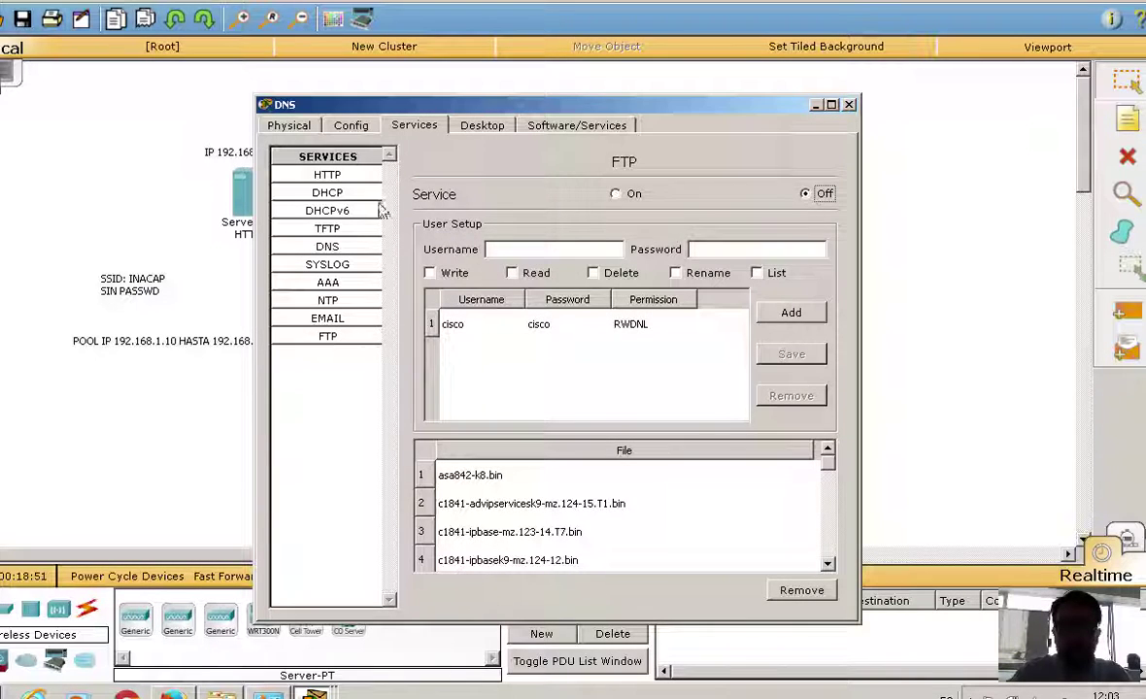
# Review the DNS server's resource records and IP configuration, and close its window
pyautogui.click(343, 248)
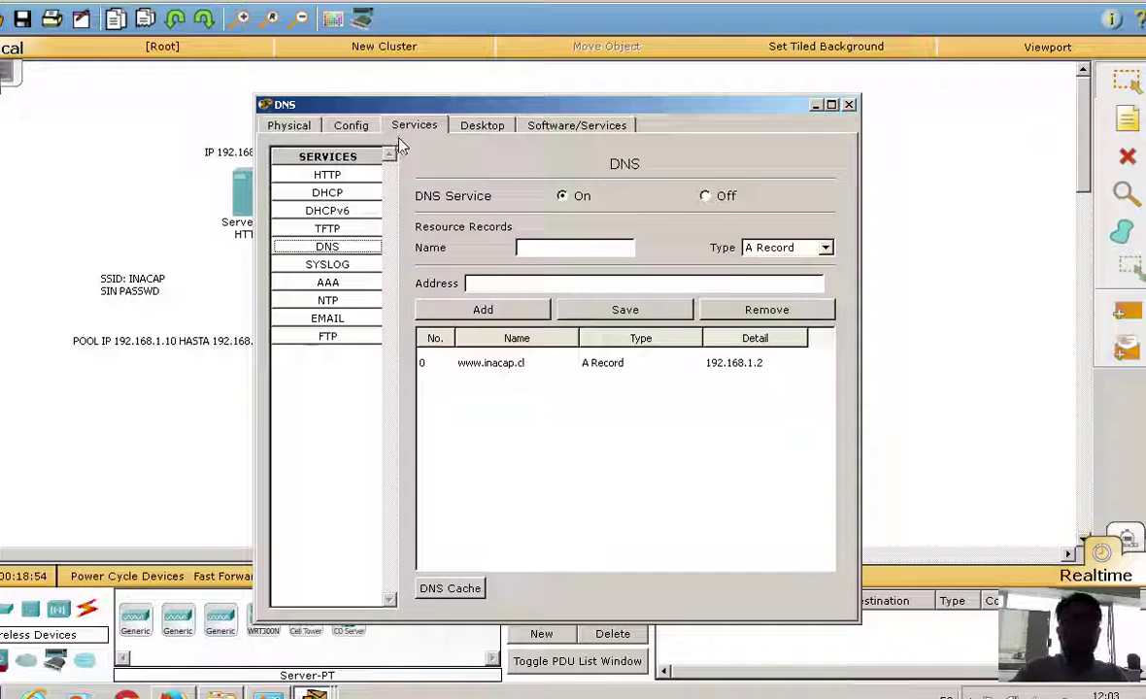
pyautogui.click(474, 124)
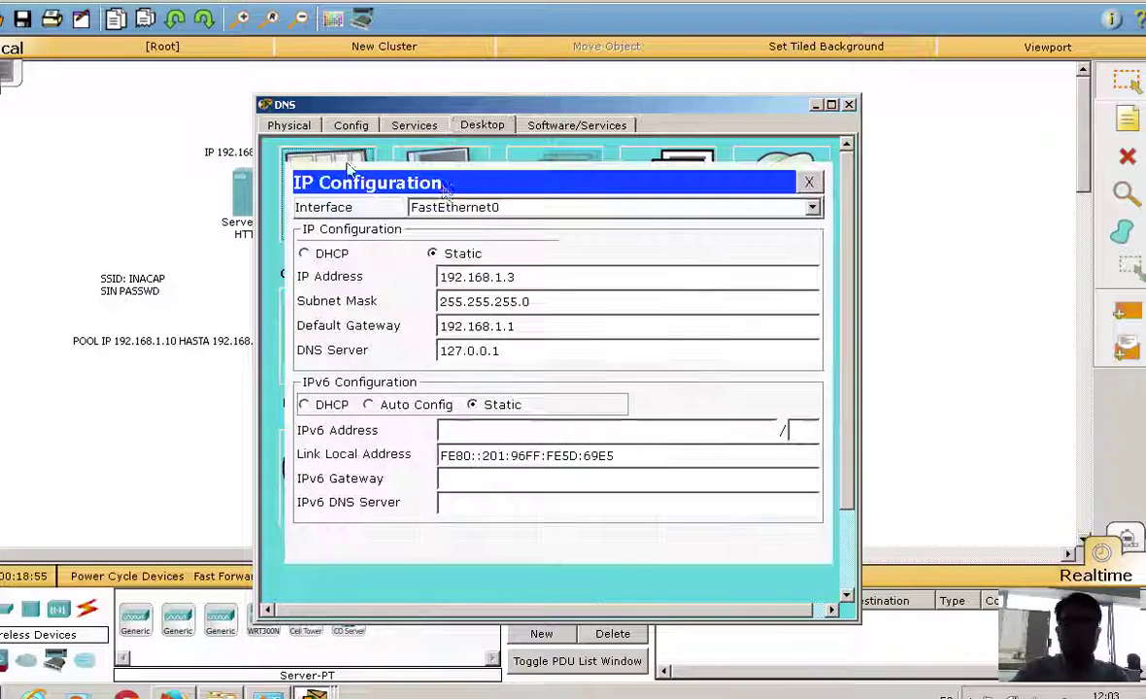
pyautogui.click(848, 105)
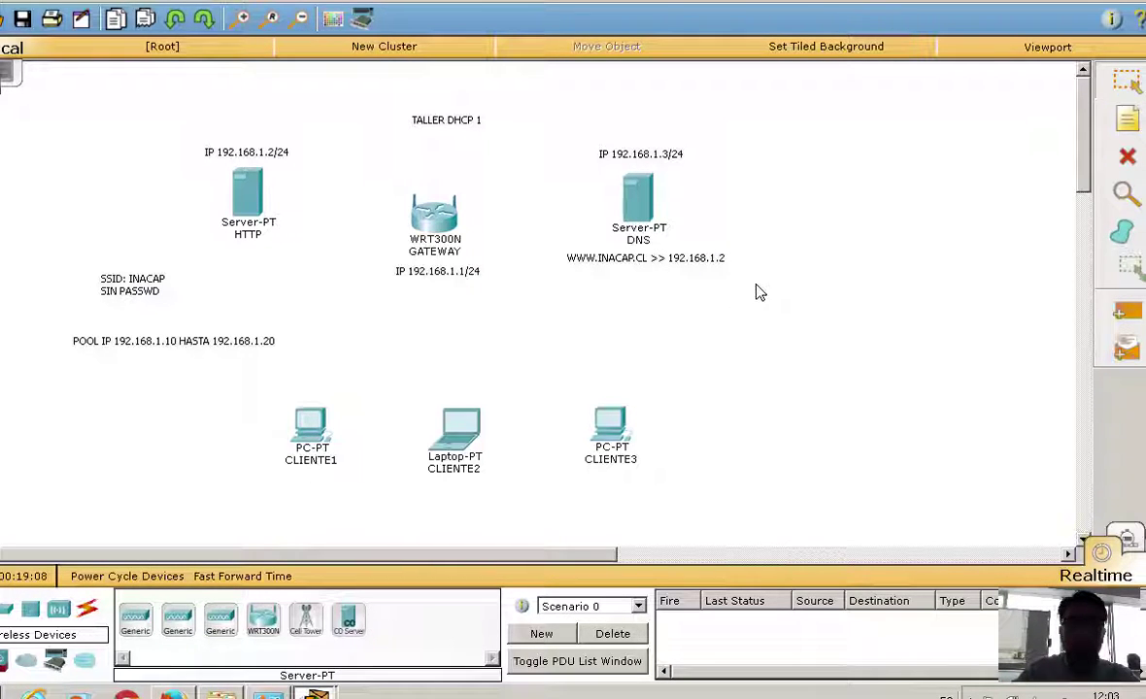
# Open the GATEWAY router's web setup and set its router IP to 192.168.1.1 with subnet mask 255.255.255.0
pyautogui.moveTo(413, 241)
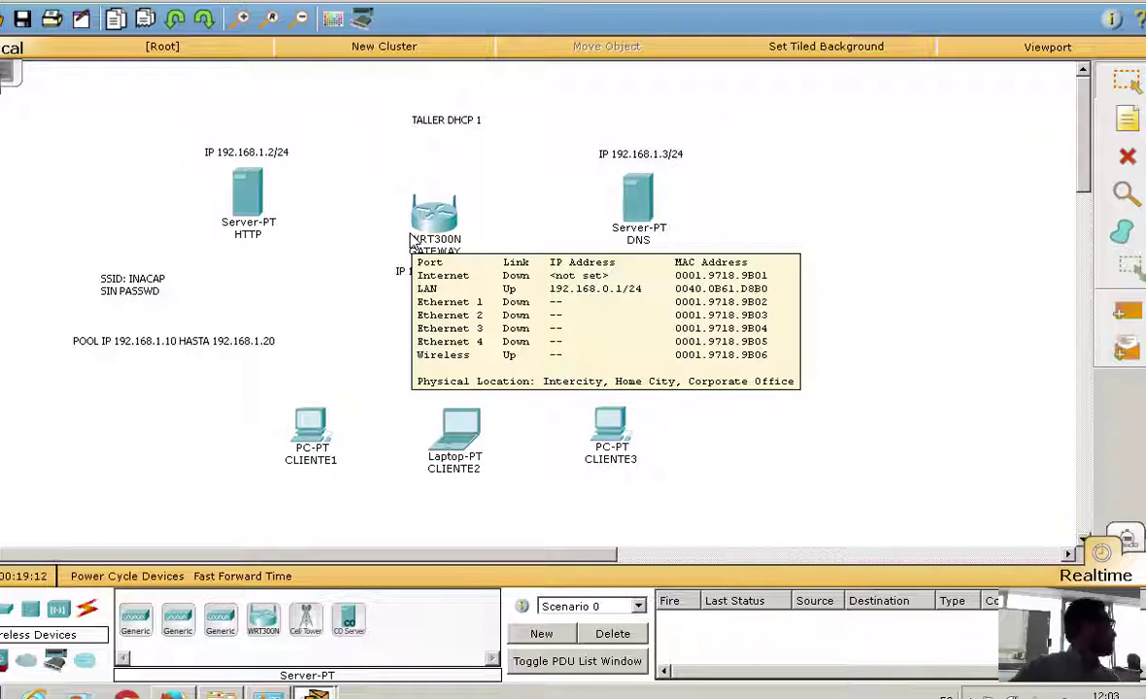
pyautogui.click(420, 225)
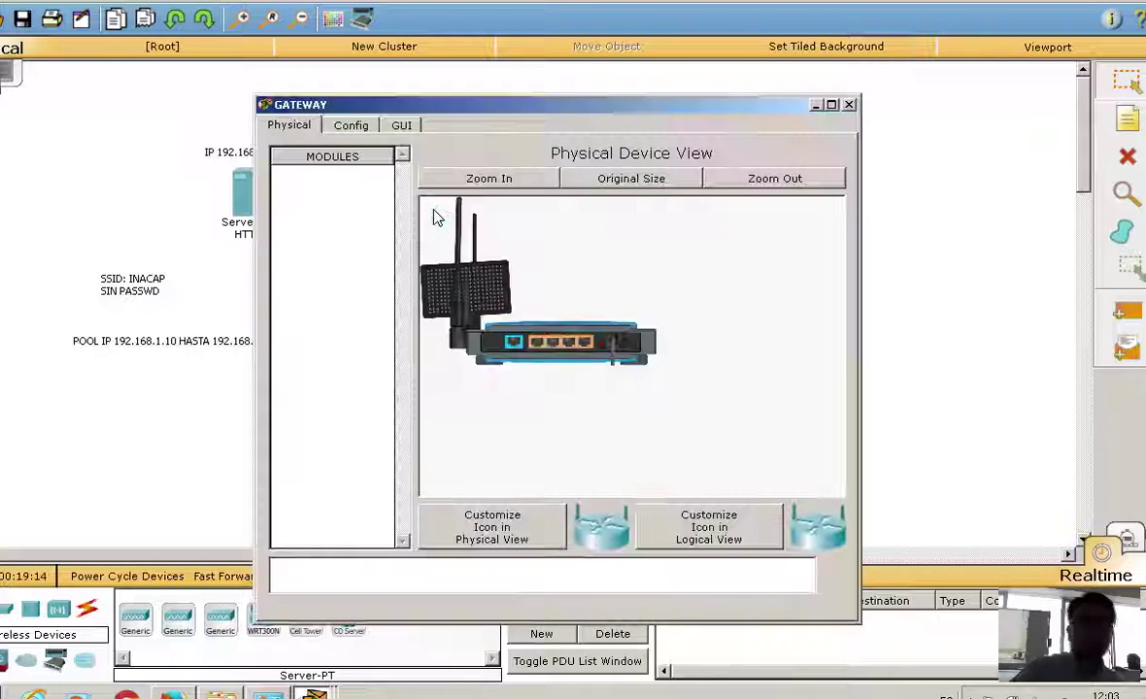
pyautogui.click(401, 126)
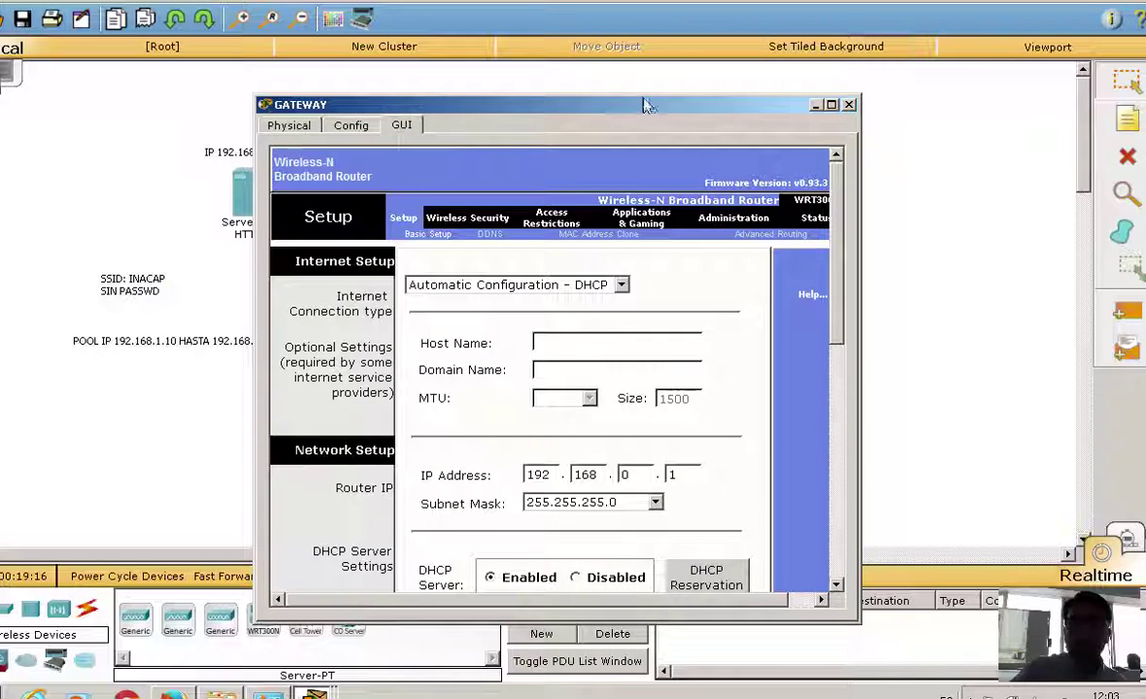
pyautogui.moveTo(592, 104); pyautogui.dragTo(633, 47)
pyautogui.moveTo(877, 175); pyautogui.dragTo(889, 226)
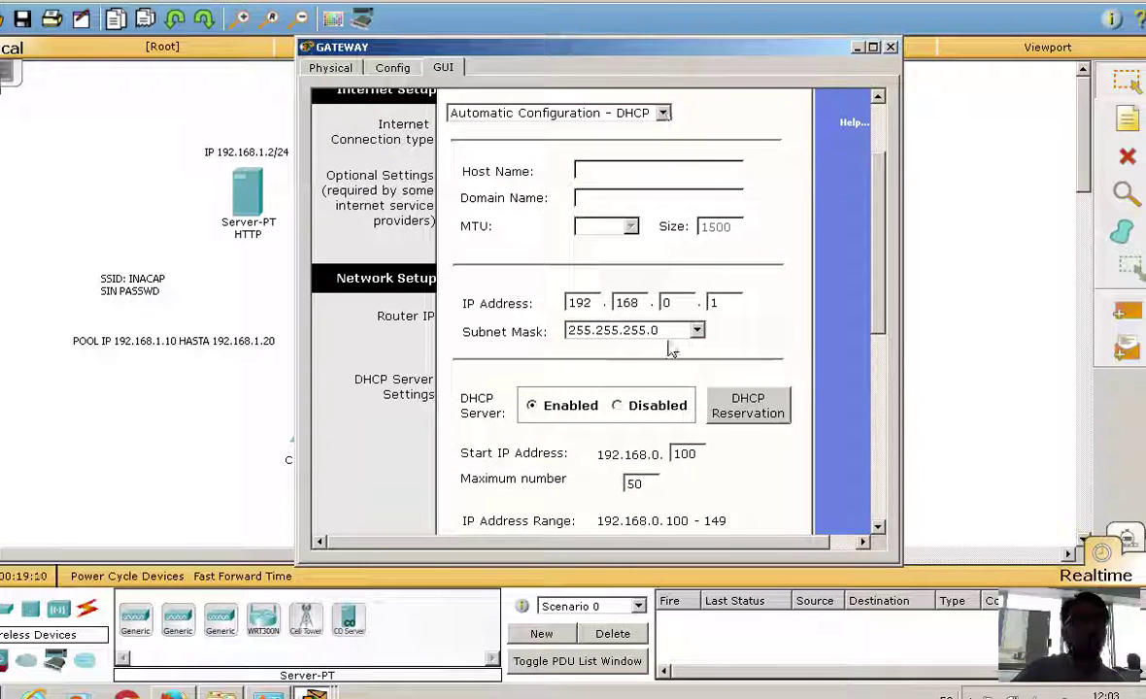
pyautogui.doubleClick(667, 303)
pyautogui.write('1')
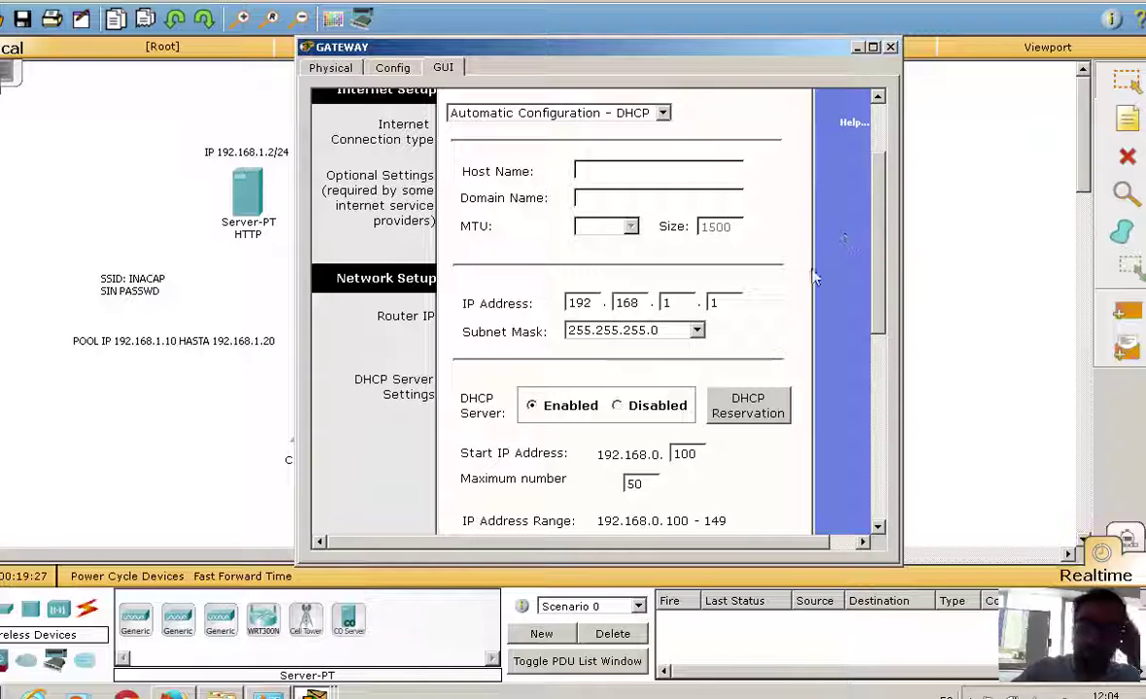
pyautogui.click(647, 331)
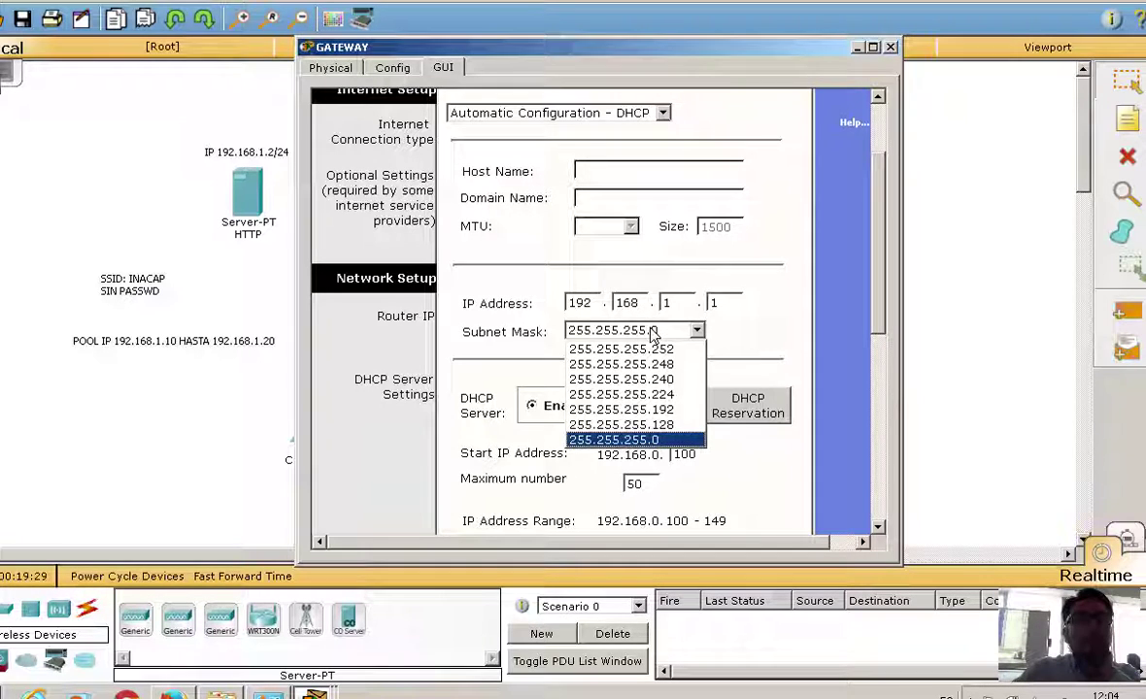
pyautogui.click(660, 440)
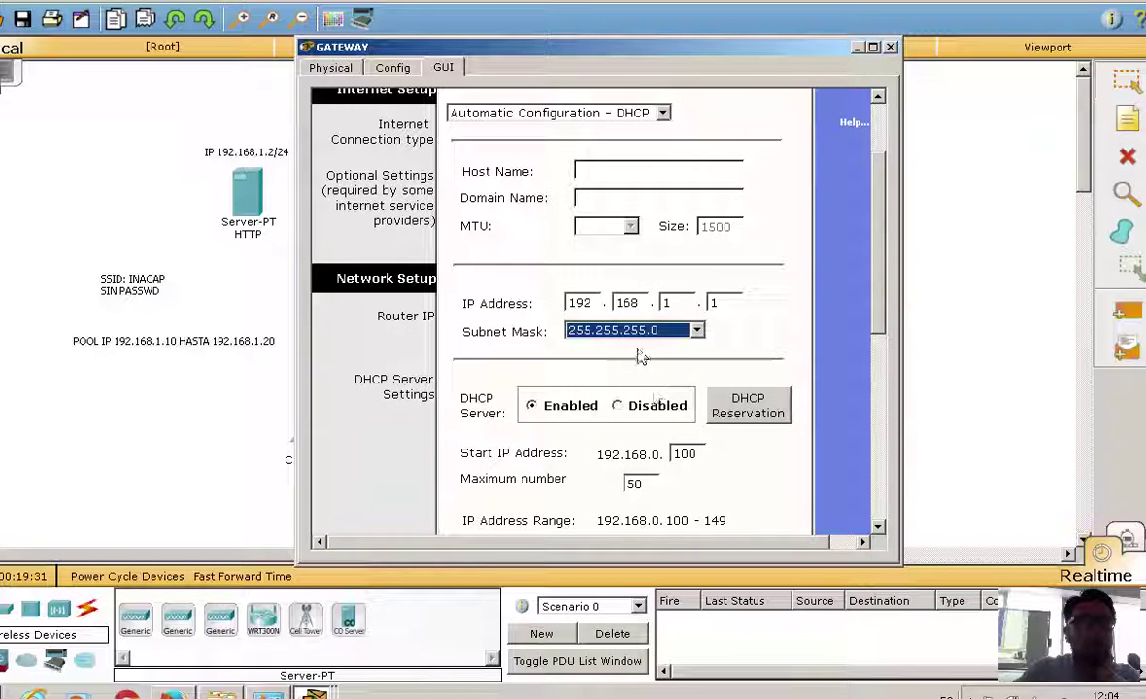
# Set the gateway's DHCP start address to end in 10 and the maximum number of users to 11
pyautogui.moveTo(880, 259); pyautogui.dragTo(878, 310)
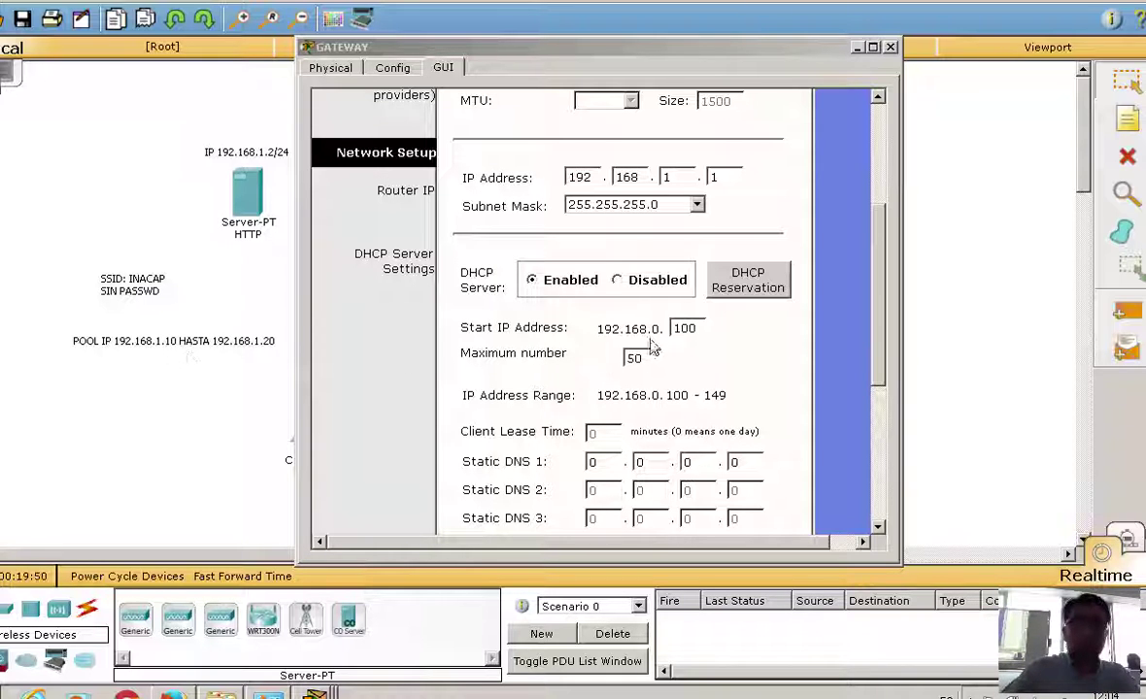
pyautogui.click(699, 331)
pyautogui.press('BackSpace')
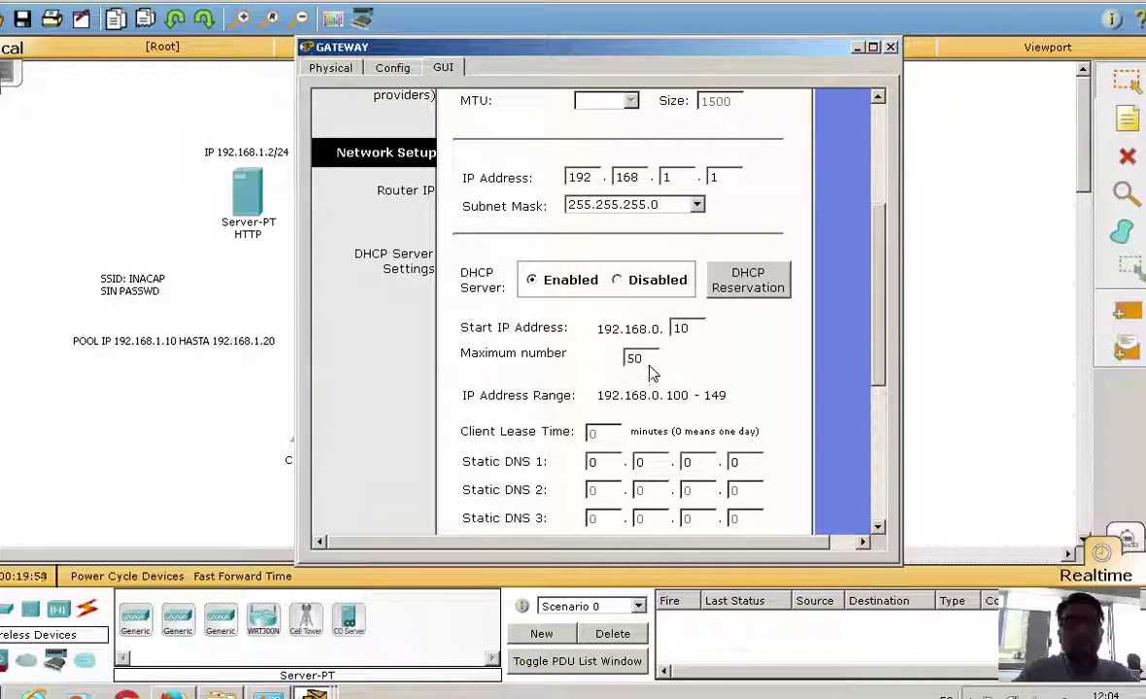
pyautogui.moveTo(648, 361); pyautogui.dragTo(540, 367)
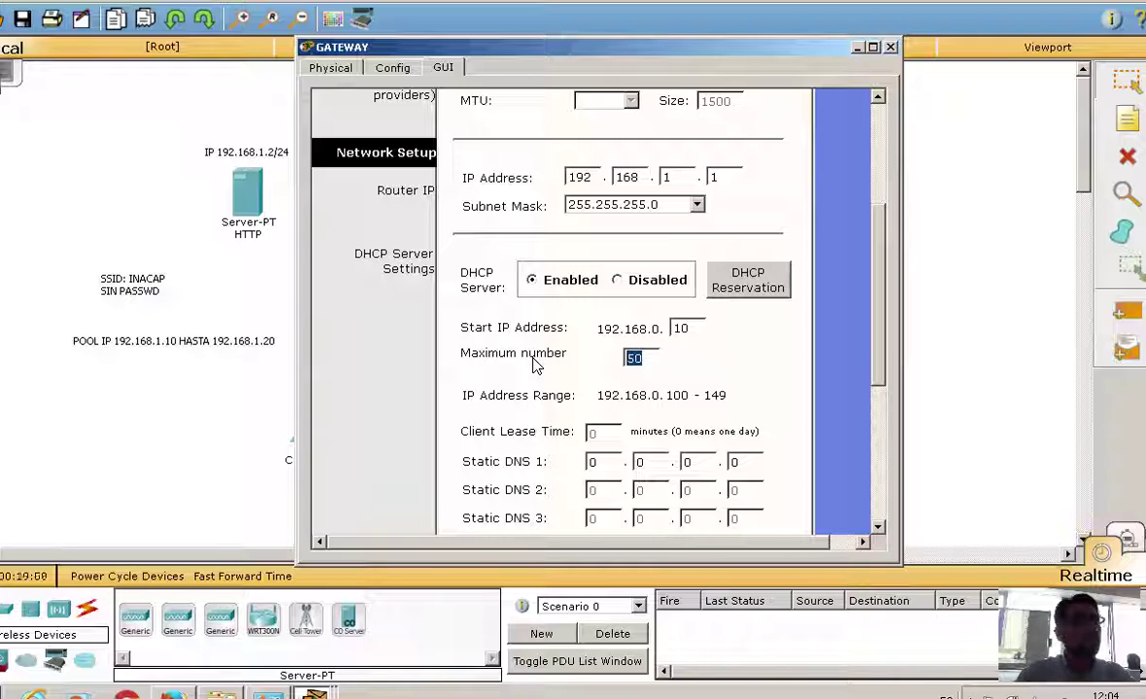
pyautogui.write('11')
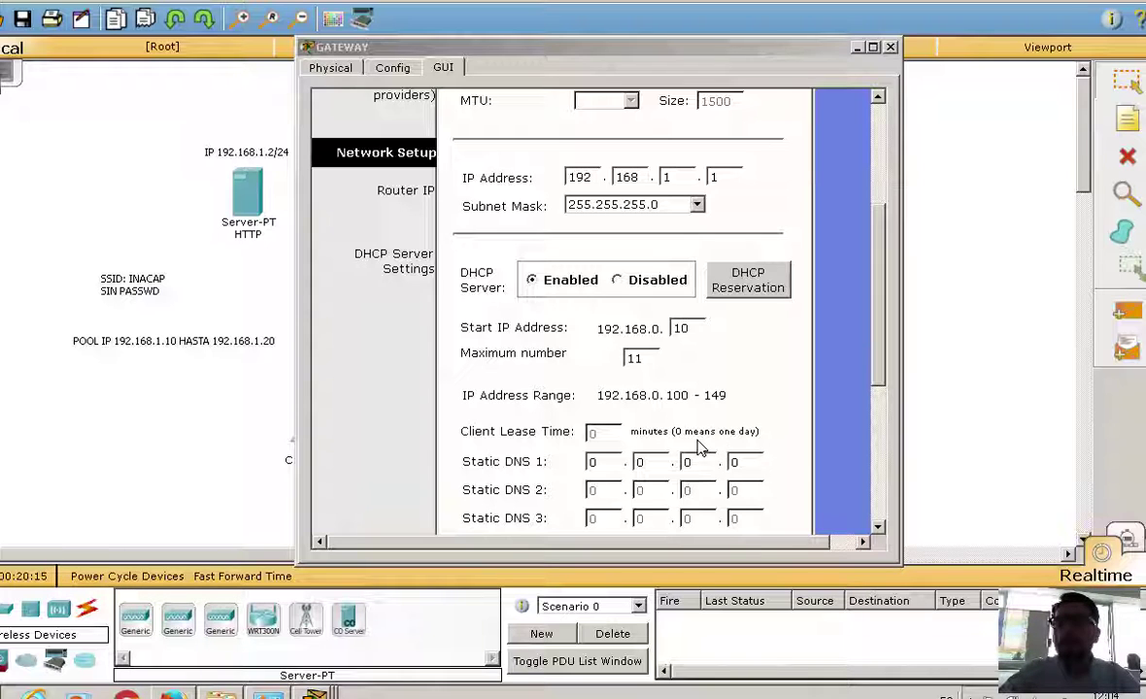
# Set the gateway's Static DNS 1 to 192.168.1.3 and save the setup settings
pyautogui.doubleClick(595, 464)
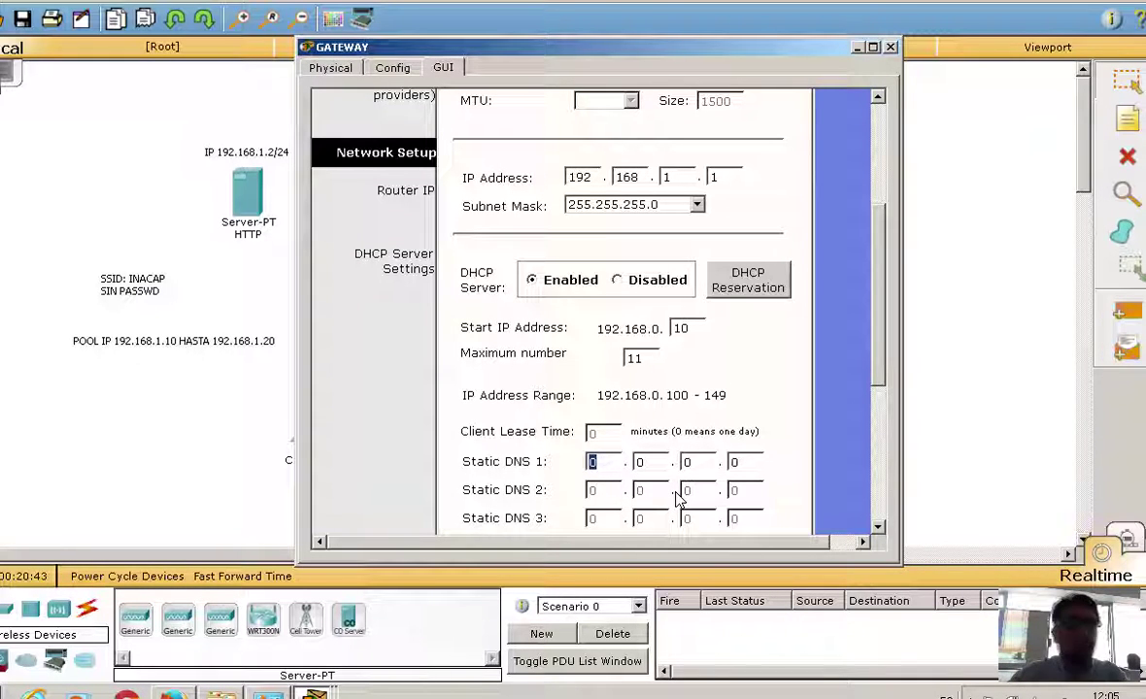
pyautogui.write('192.')
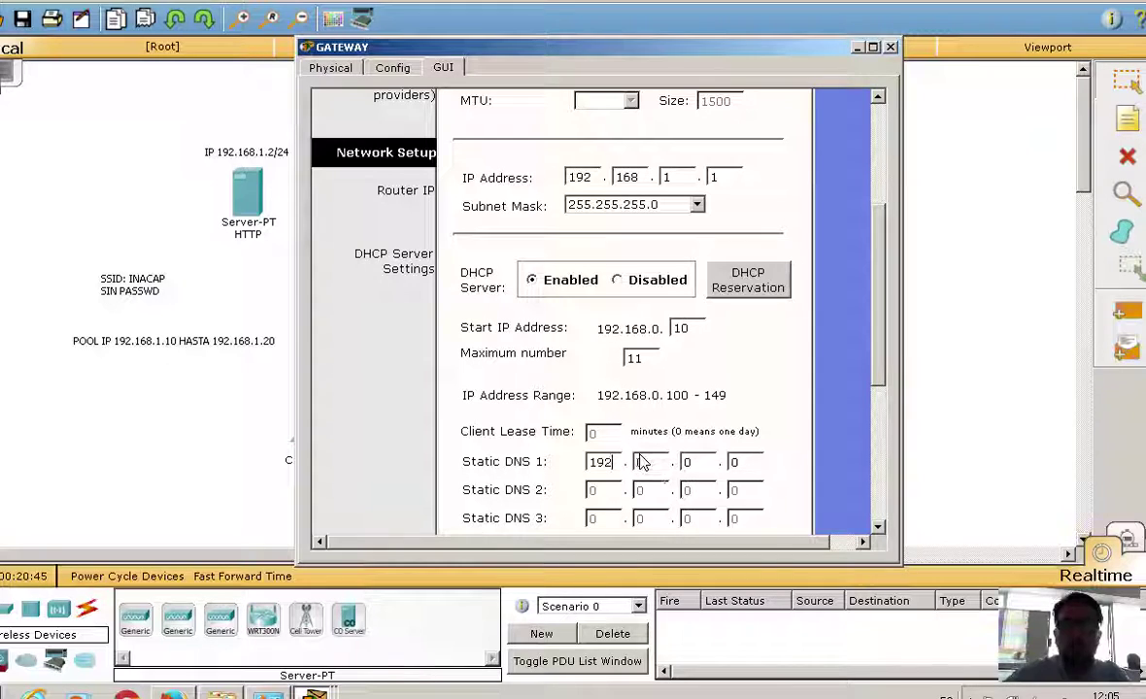
pyautogui.write('168.')
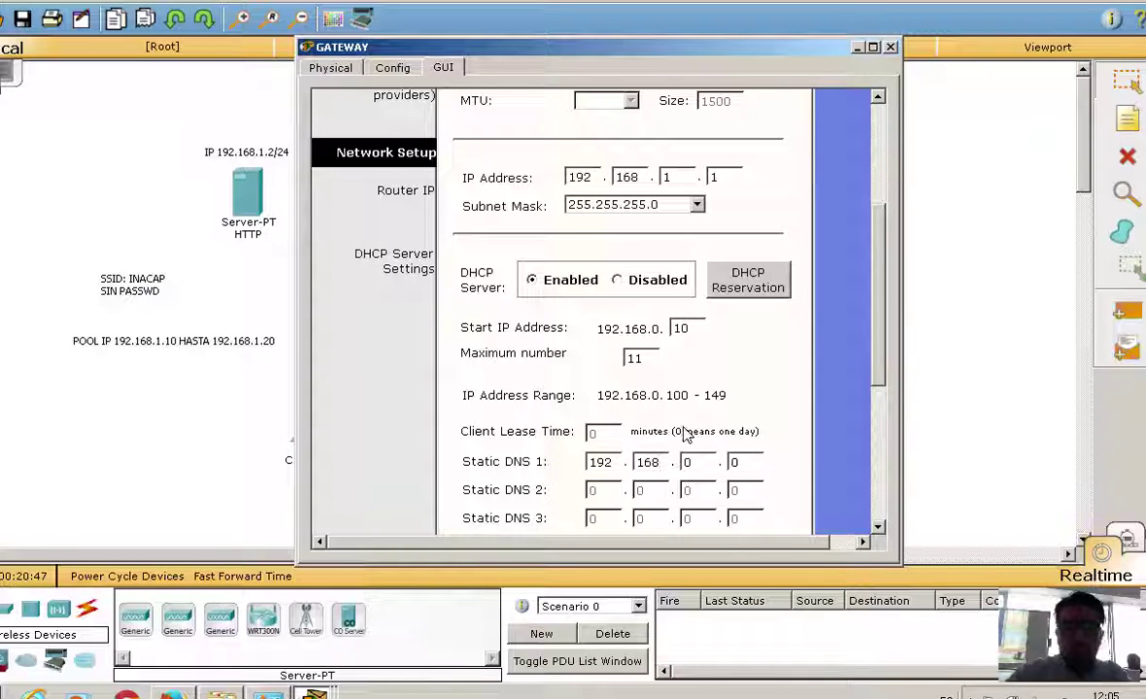
pyautogui.write('1.2')
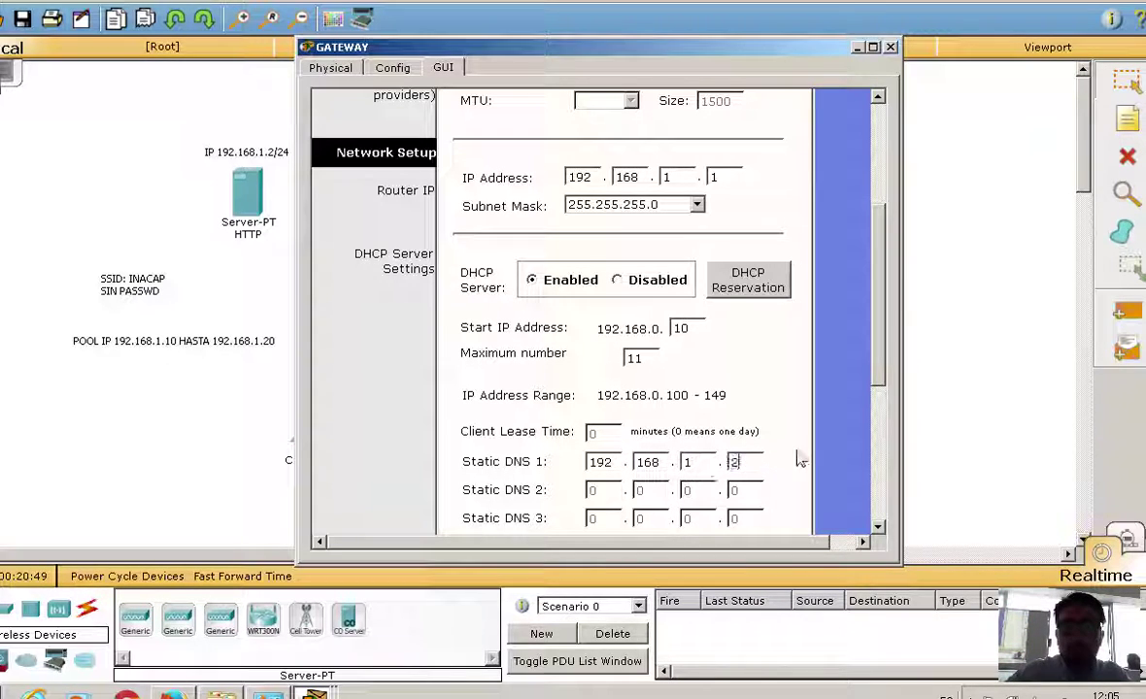
pyautogui.press('BackSpace')
pyautogui.write('3')
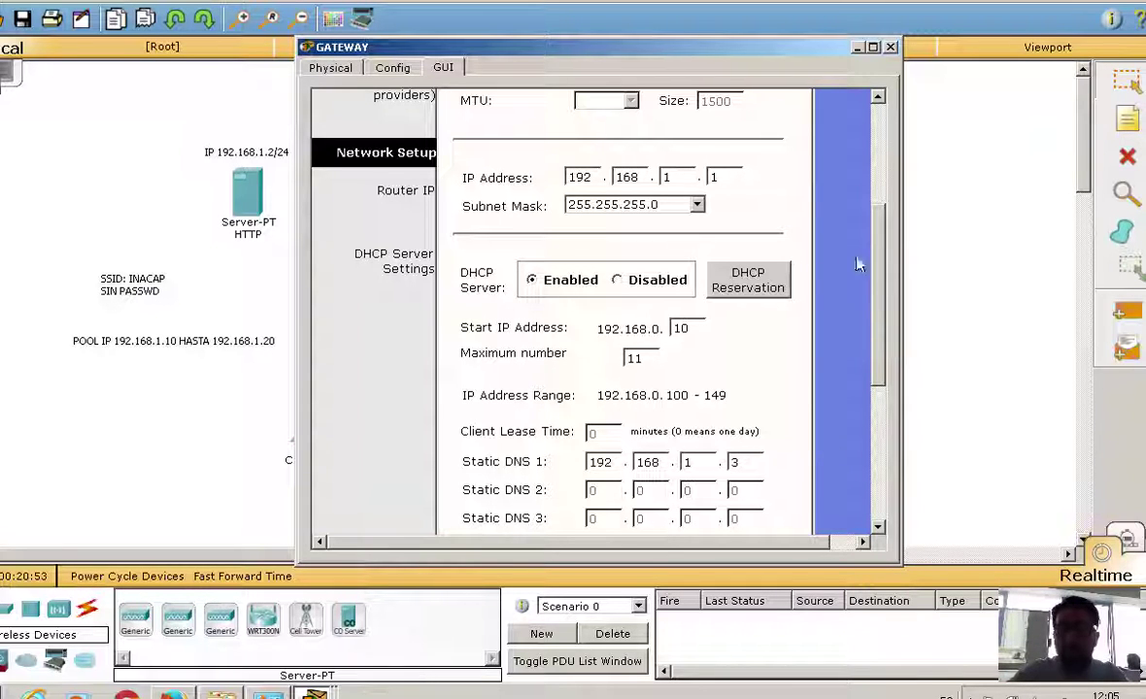
pyautogui.scroll(3, 886, 257)
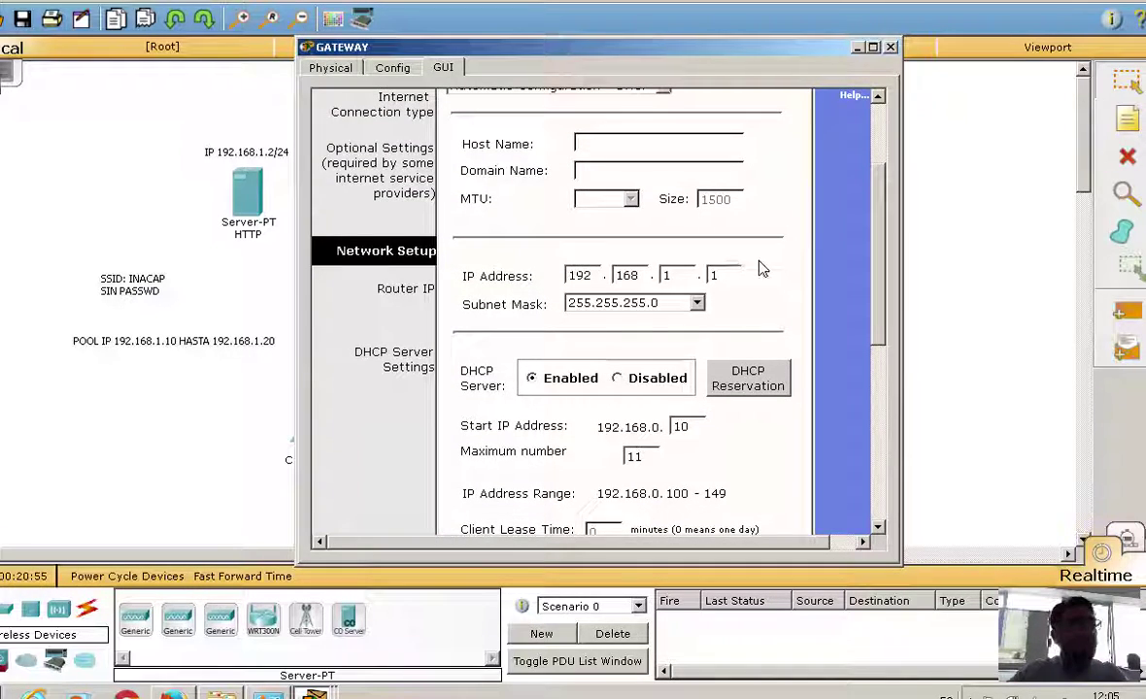
pyautogui.scroll(-3, 886, 289)
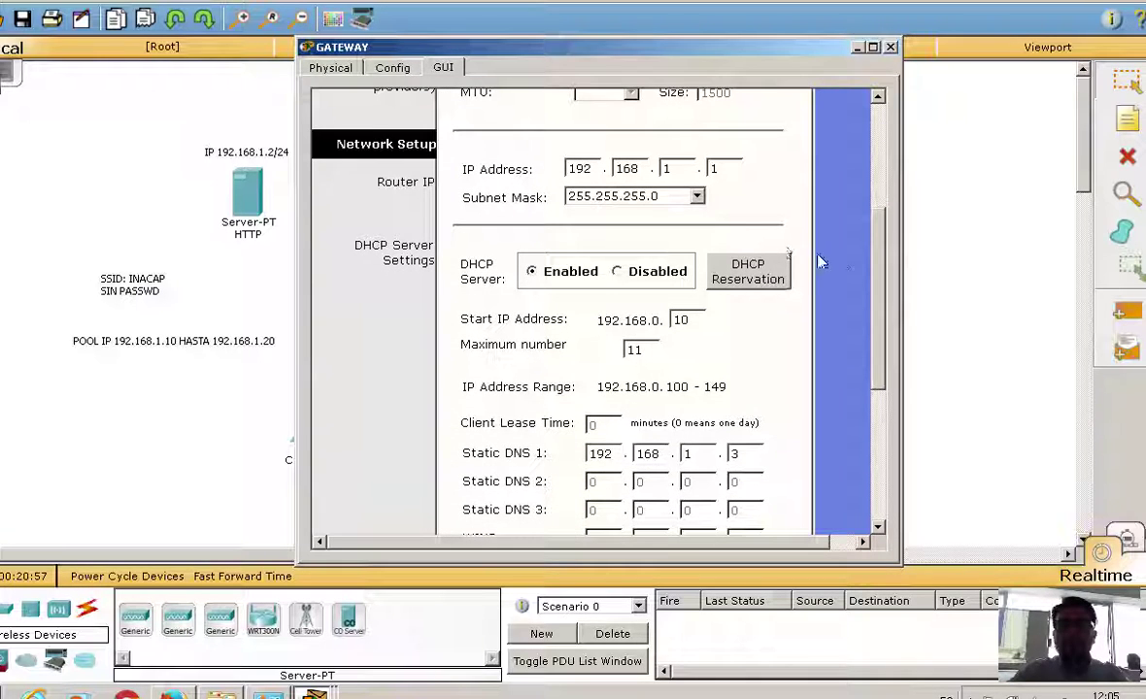
pyautogui.moveTo(885, 265); pyautogui.dragTo(868, 281)
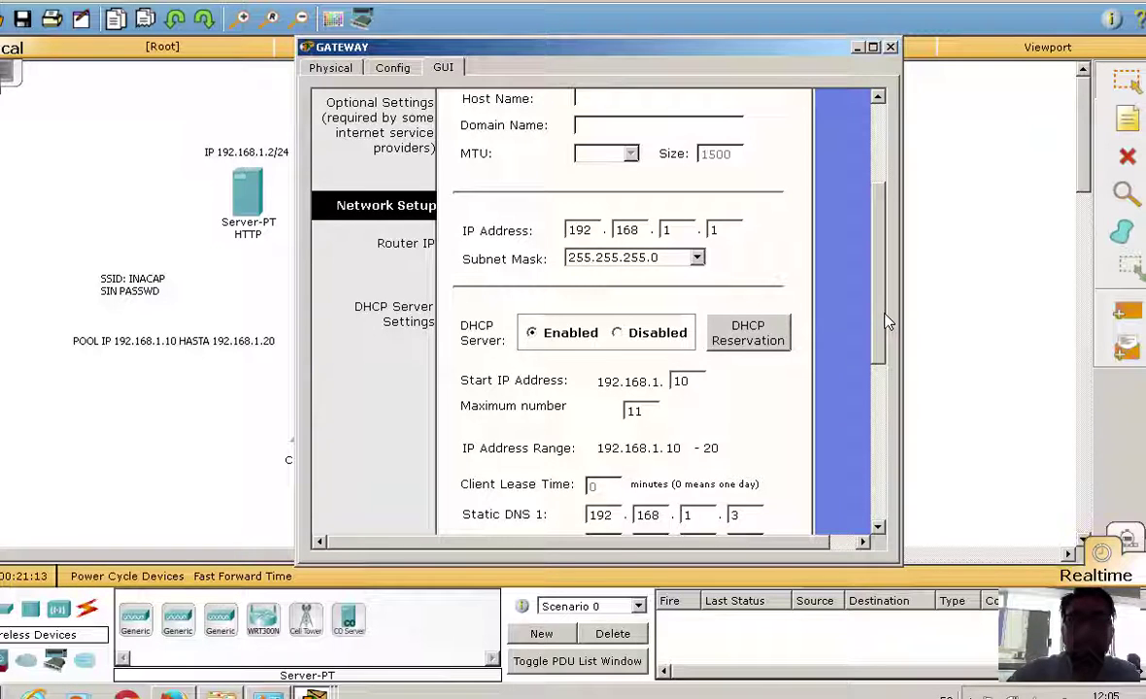
# Review the gateway's saved network setup, its subnet mask options, DHCP range and static DNS entries, and the DHCP Reservation dialog
pyautogui.moveTo(884, 323); pyautogui.dragTo(883, 230)
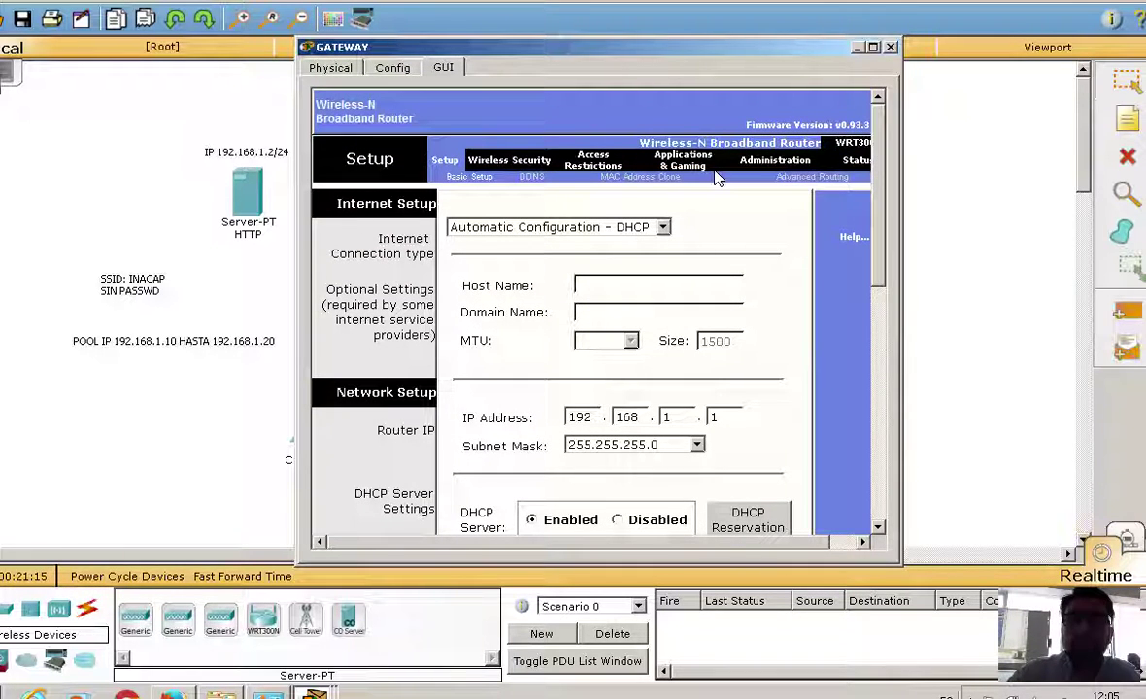
pyautogui.moveTo(884, 206); pyautogui.dragTo(921, 528)
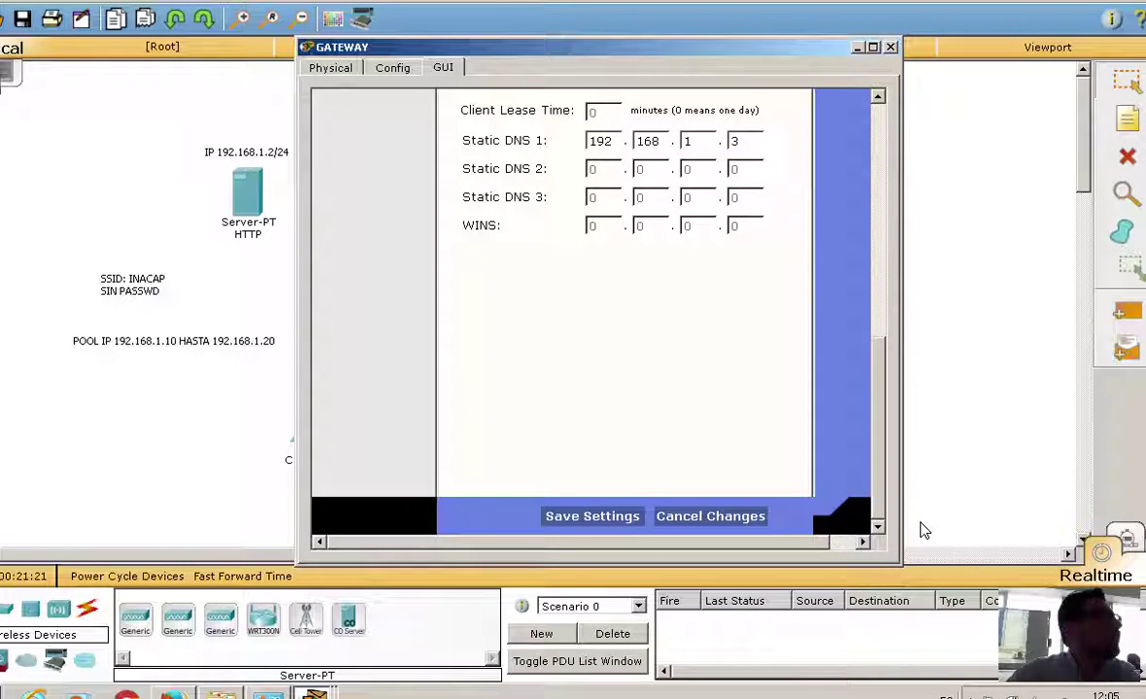
pyautogui.moveTo(921, 527); pyautogui.dragTo(936, 293)
pyautogui.click(687, 255)
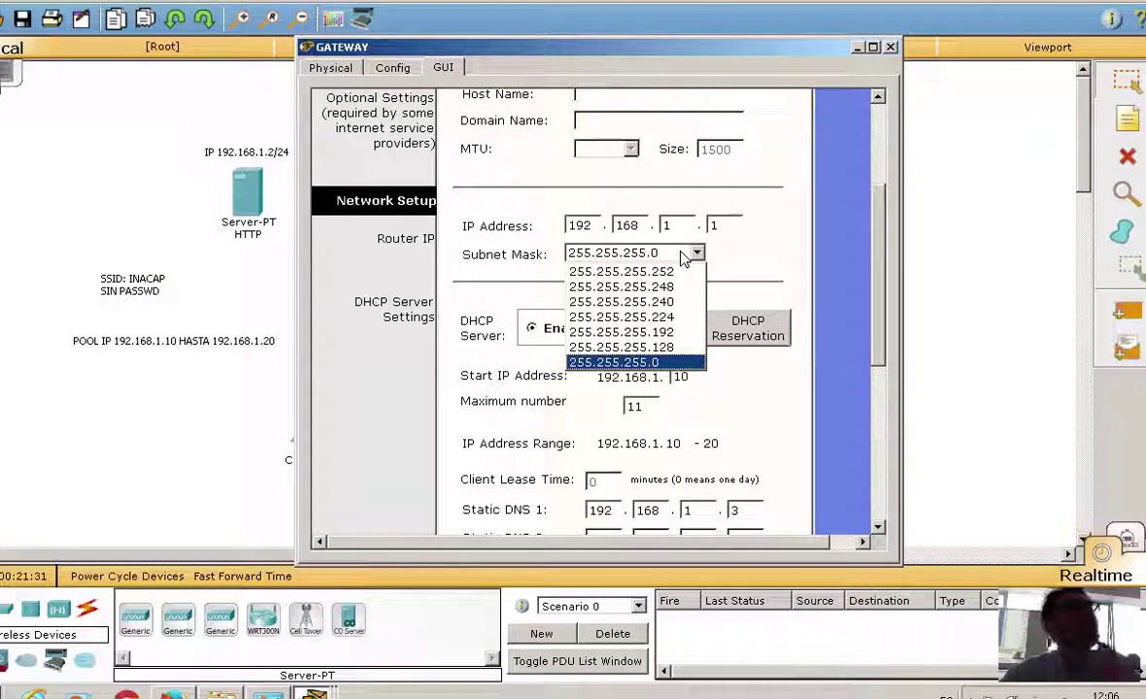
pyautogui.click(643, 362)
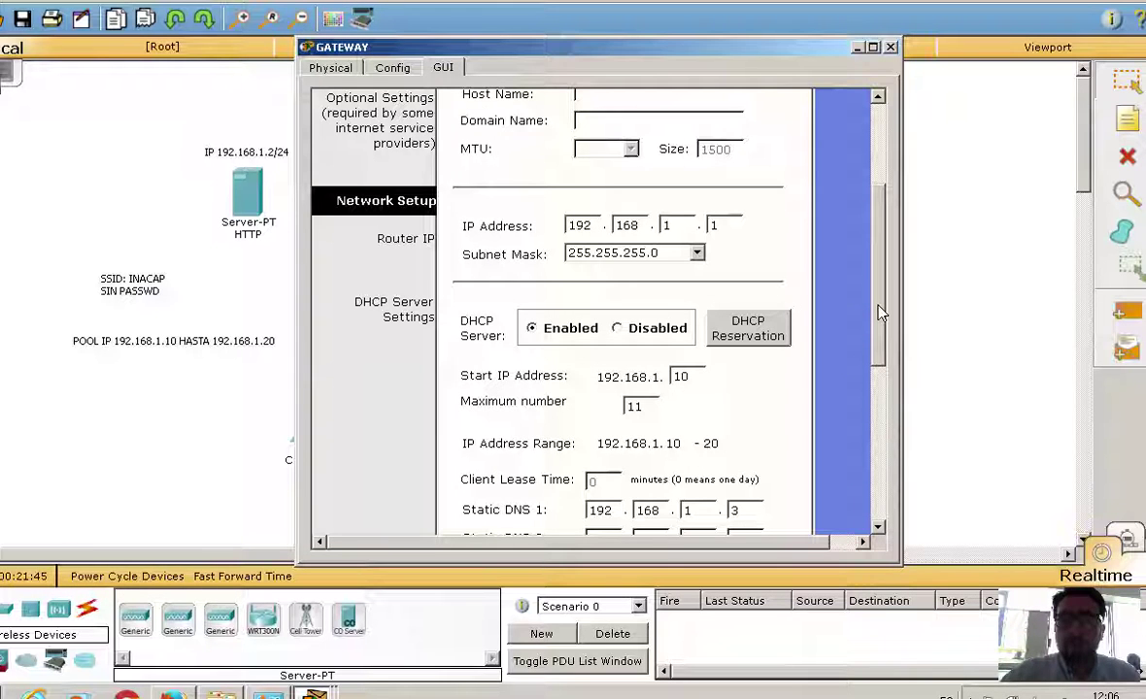
pyautogui.moveTo(881, 312)
pyautogui.mouseDown()
pyautogui.moveTo(881, 328)
pyautogui.moveTo(880, 284)
pyautogui.moveTo(879, 320)
pyautogui.mouseUp()
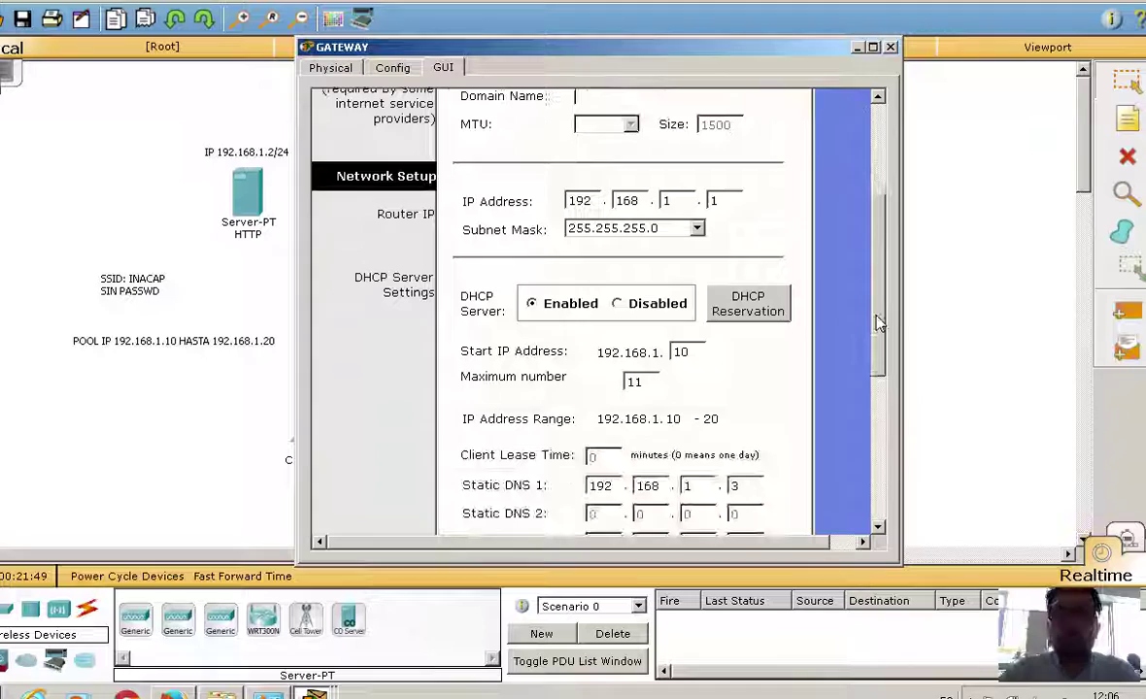
pyautogui.click(748, 304)
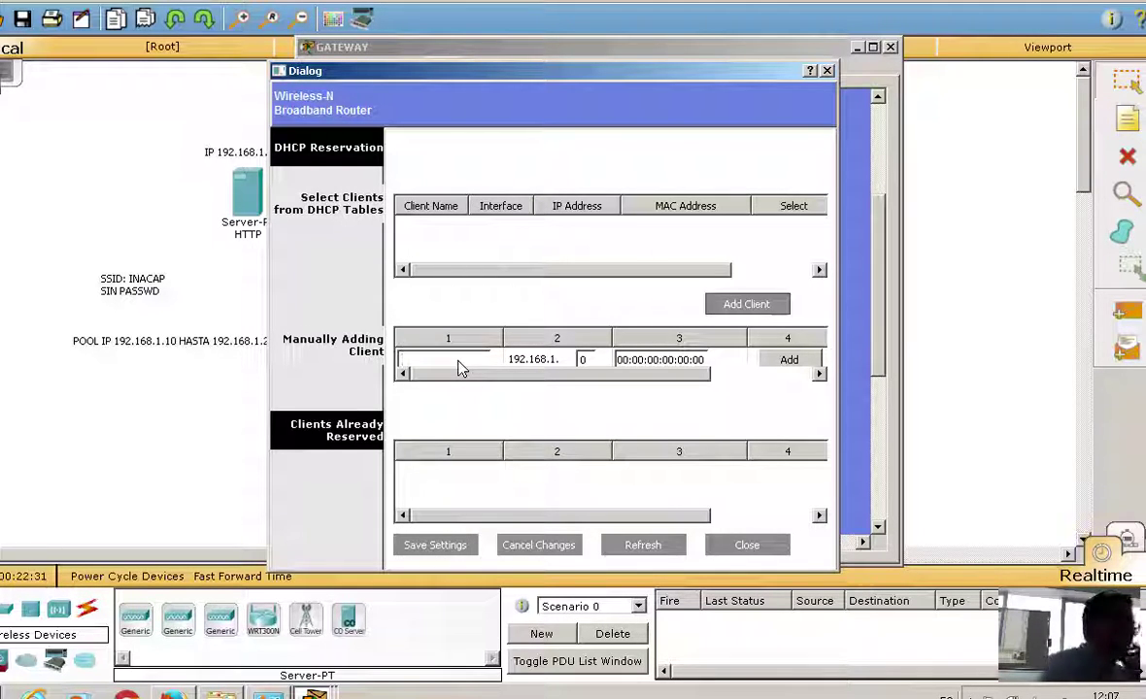
pyautogui.click(827, 71)
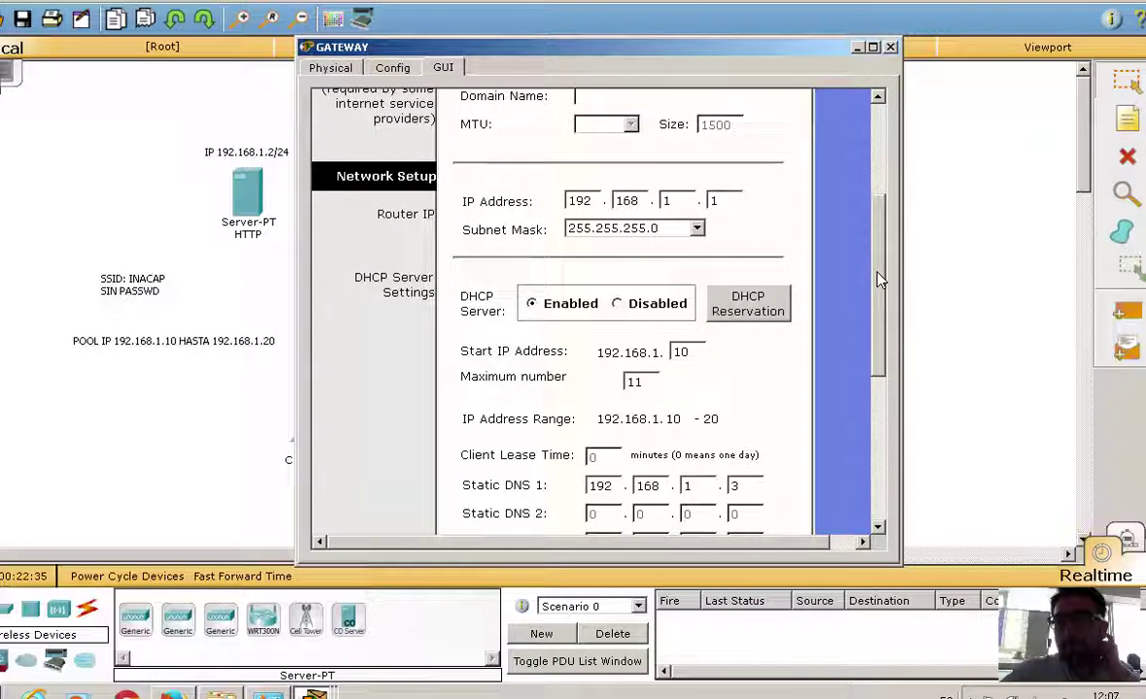
pyautogui.scroll(-5, 878, 280)
pyautogui.click(877, 528)
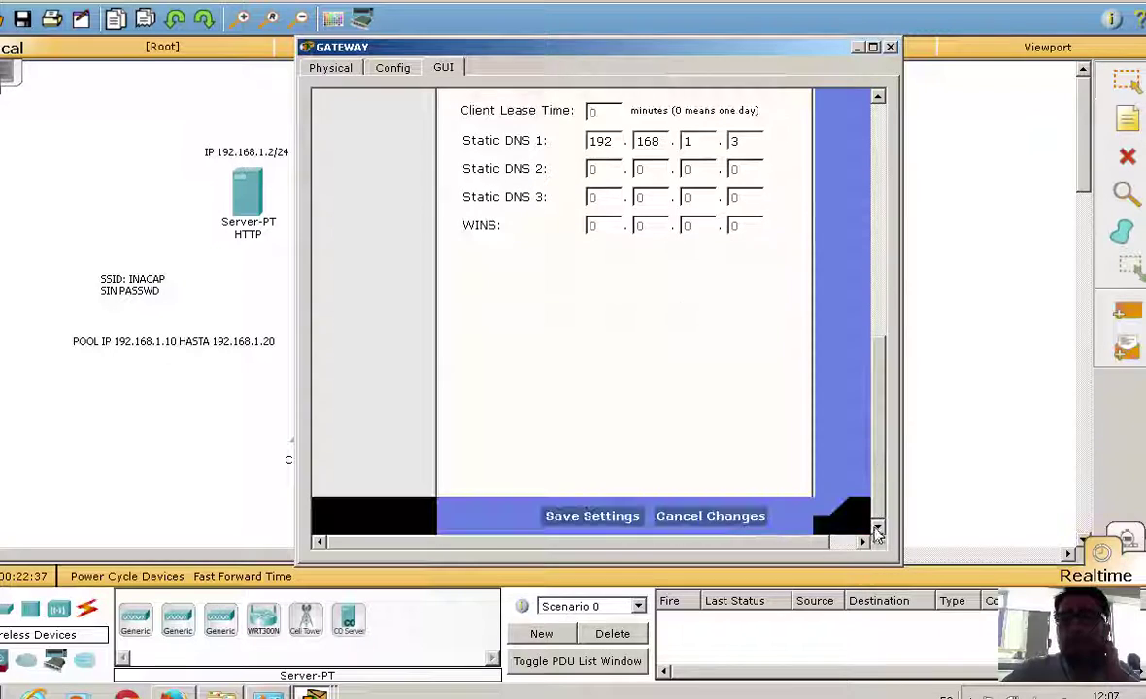
pyautogui.scroll(10, 877, 435)
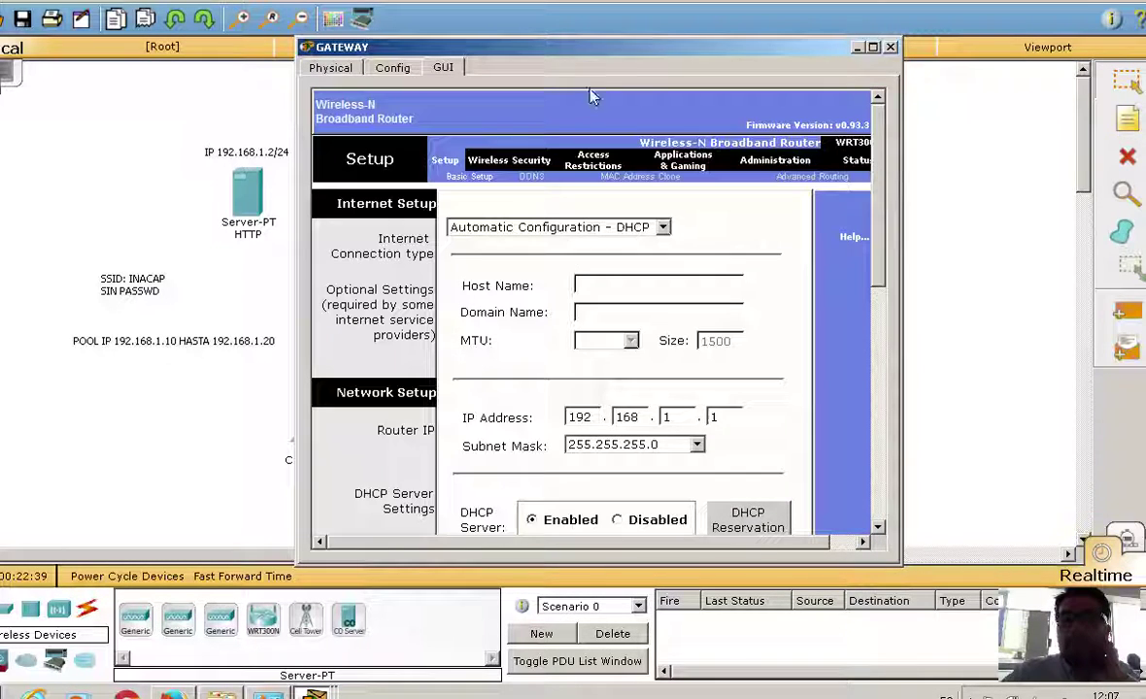
# Set the gateway's wireless network name (SSID) to INACAP, save the settings, and check the wireless security mode
pyautogui.click(499, 161)
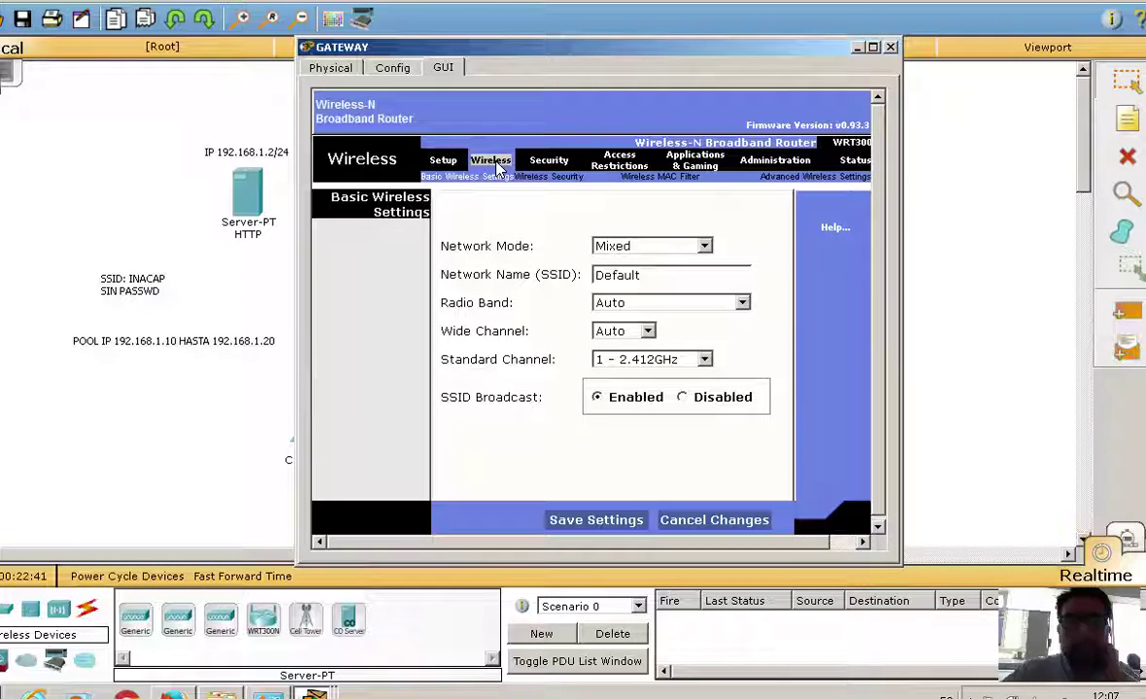
pyautogui.moveTo(680, 274); pyautogui.dragTo(233, 302)
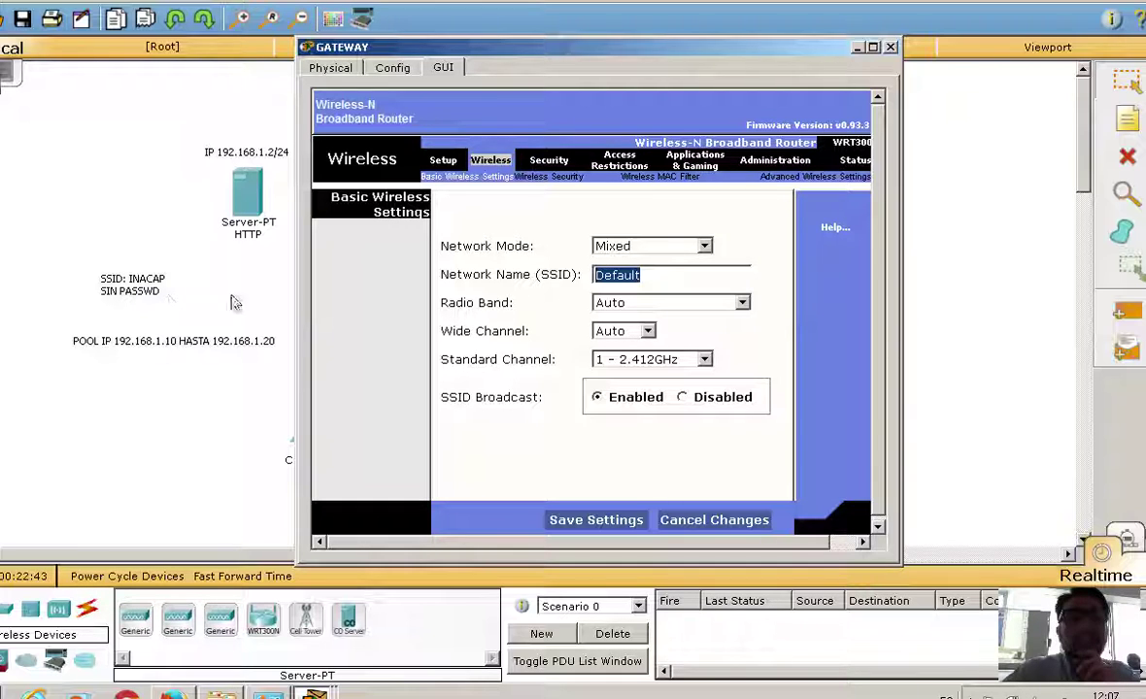
pyautogui.write('INACA')
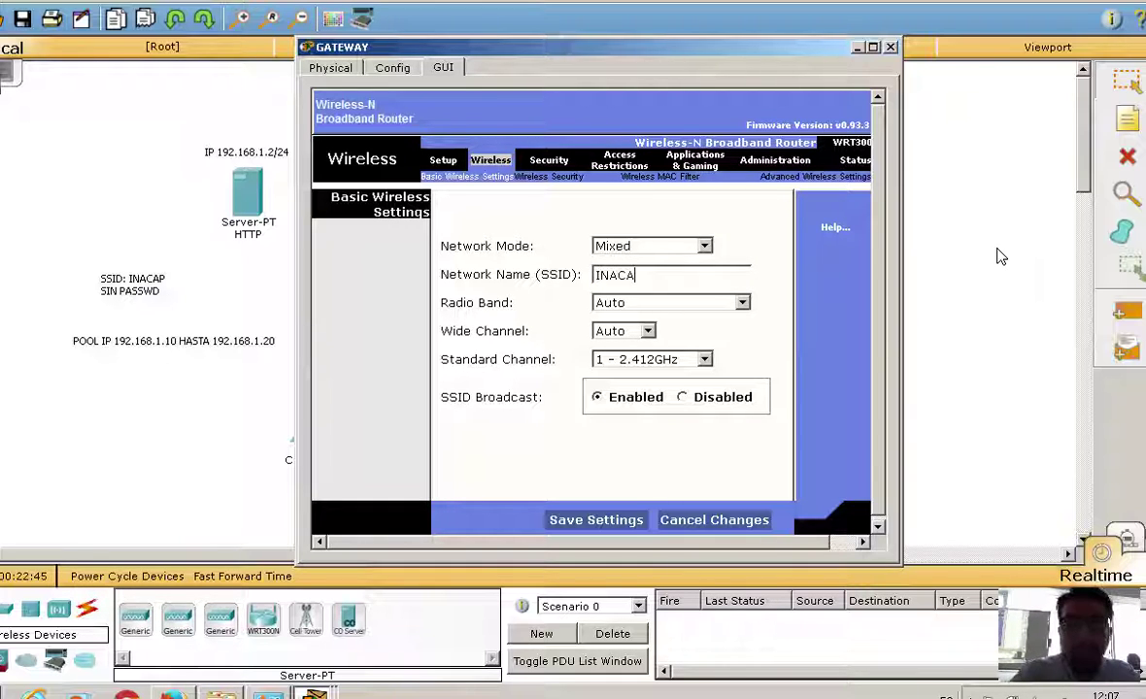
pyautogui.write('P')
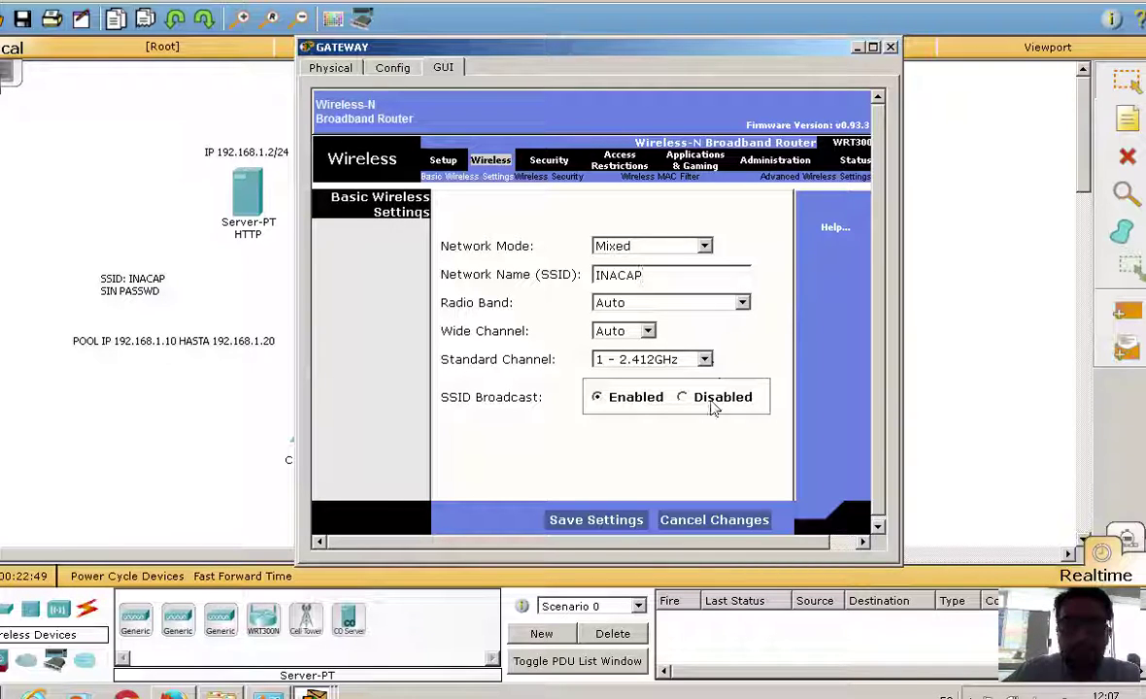
pyautogui.click(612, 532)
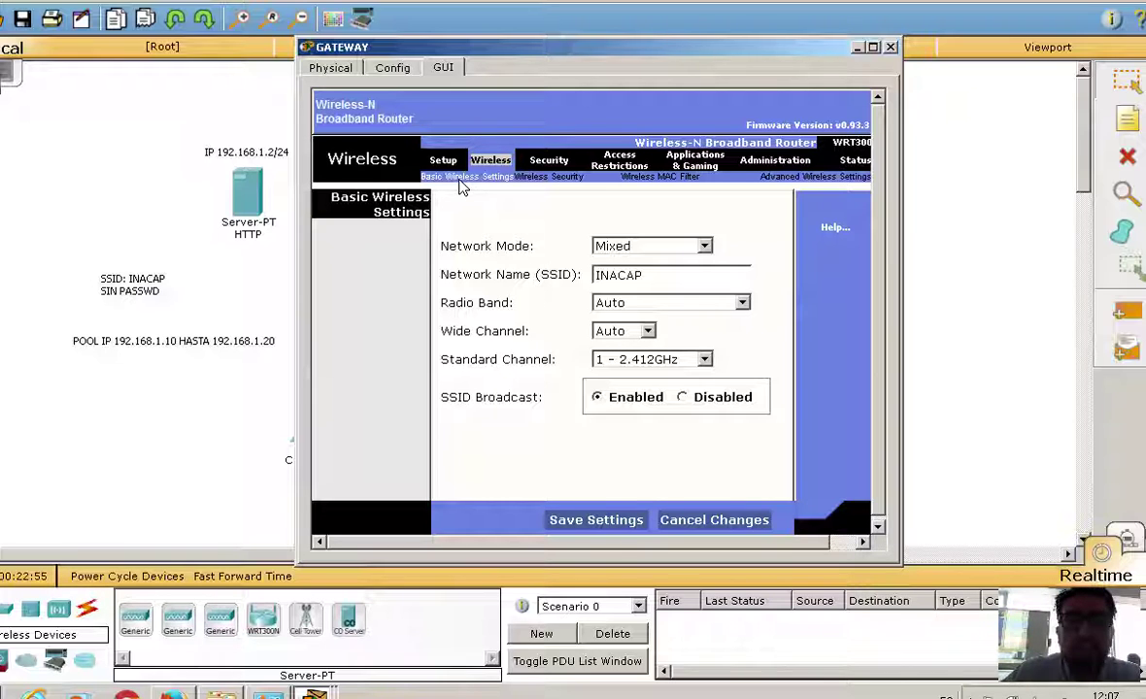
pyautogui.click(539, 179)
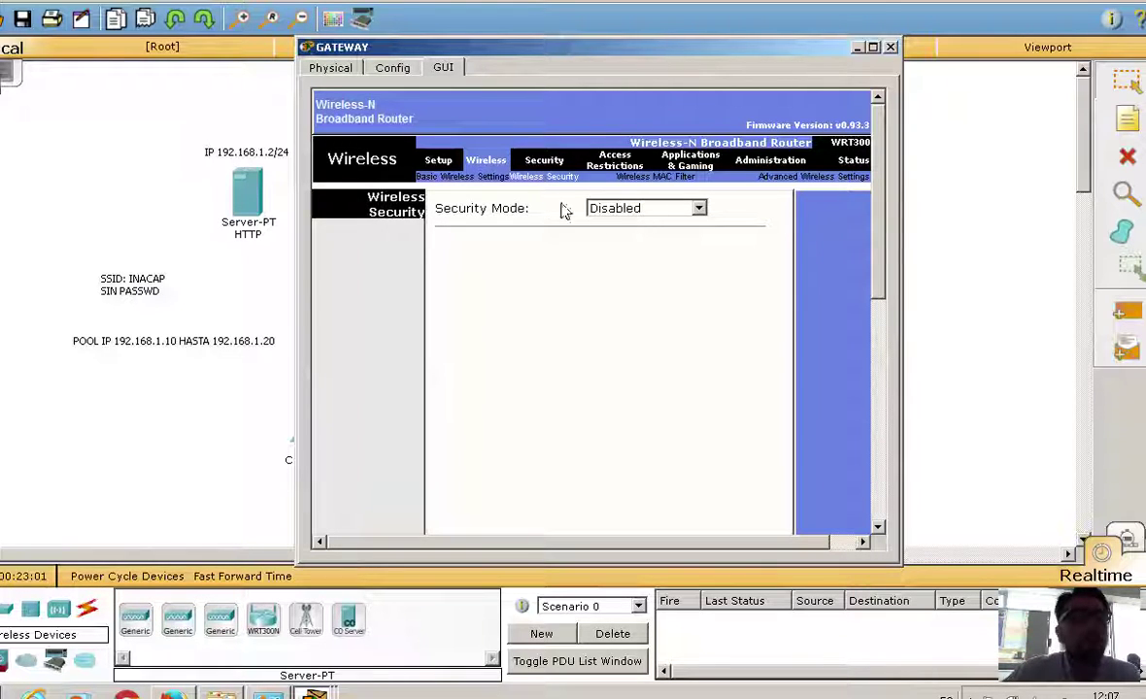
pyautogui.click(464, 181)
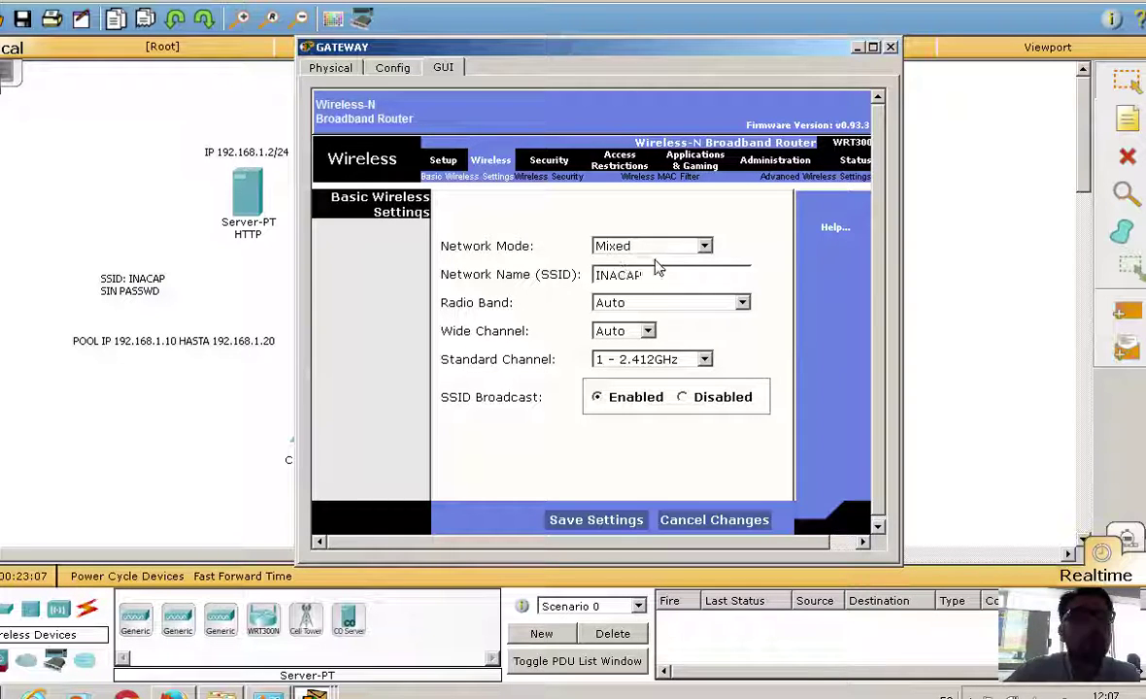
# Examine the gateway's wireless security mode options and its basic wireless settings, and close the gateway's configuration window
pyautogui.click(541, 180)
pyautogui.click(629, 209)
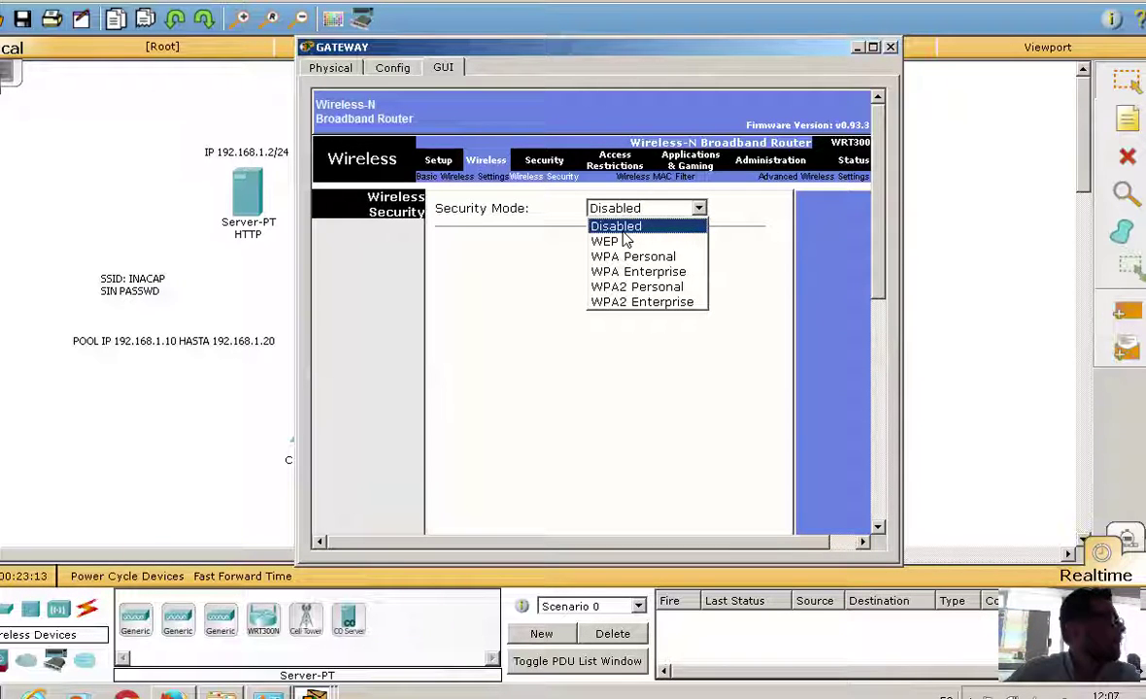
pyautogui.click(762, 335)
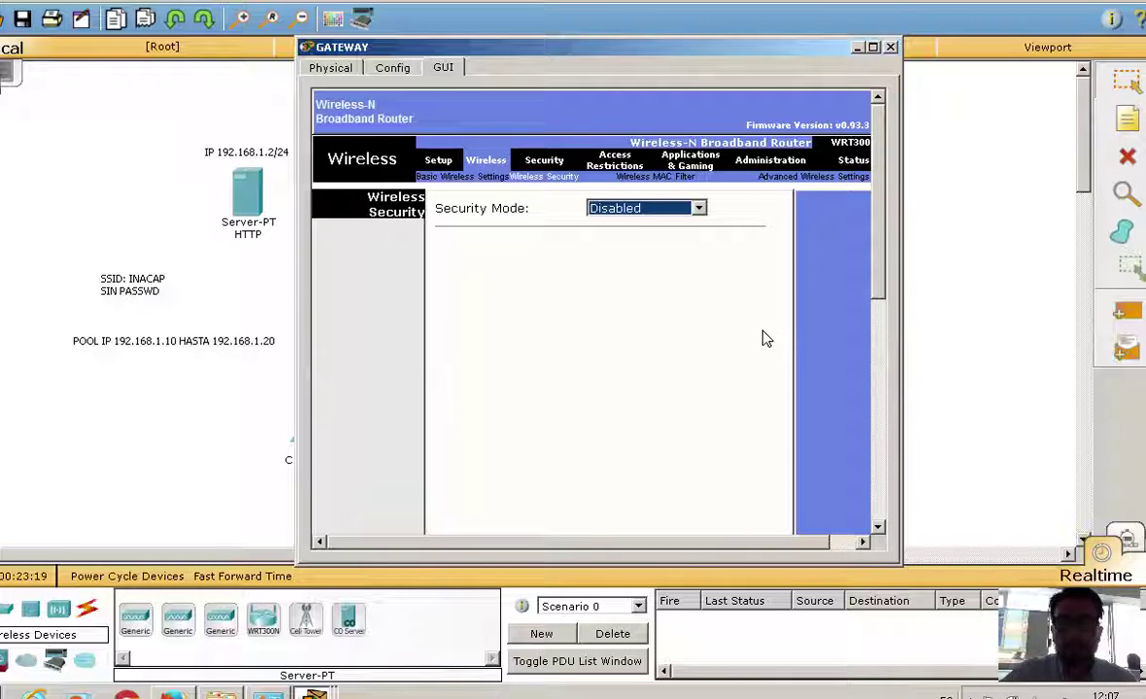
pyautogui.scroll(-5, 816, 243)
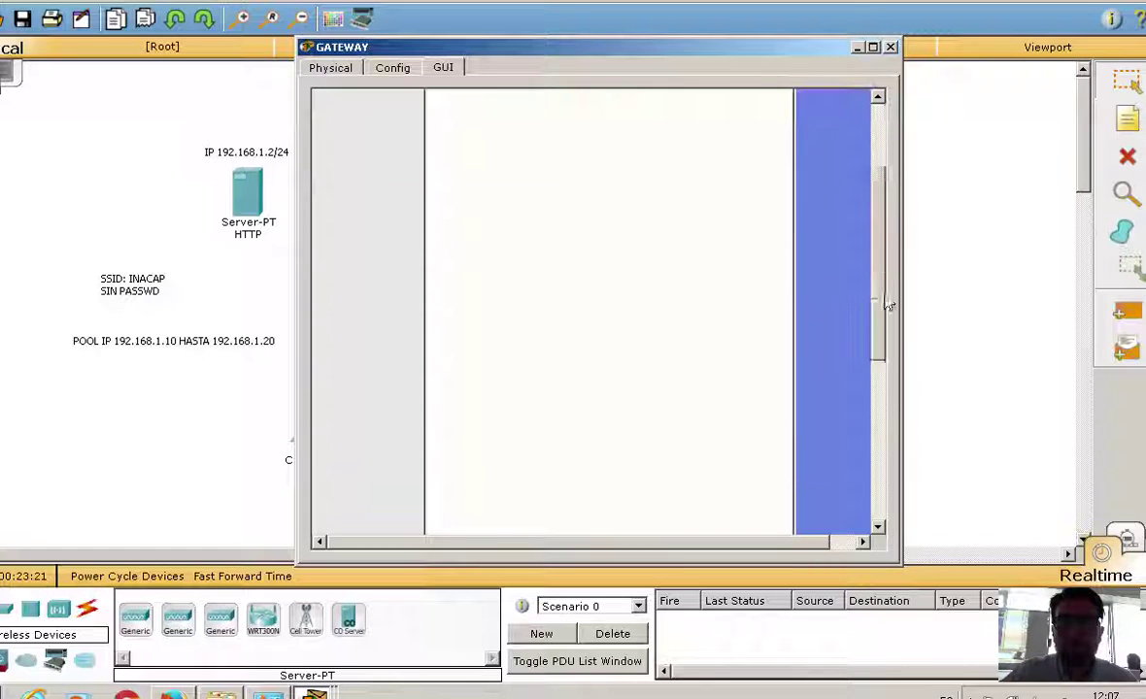
pyautogui.click(641, 524)
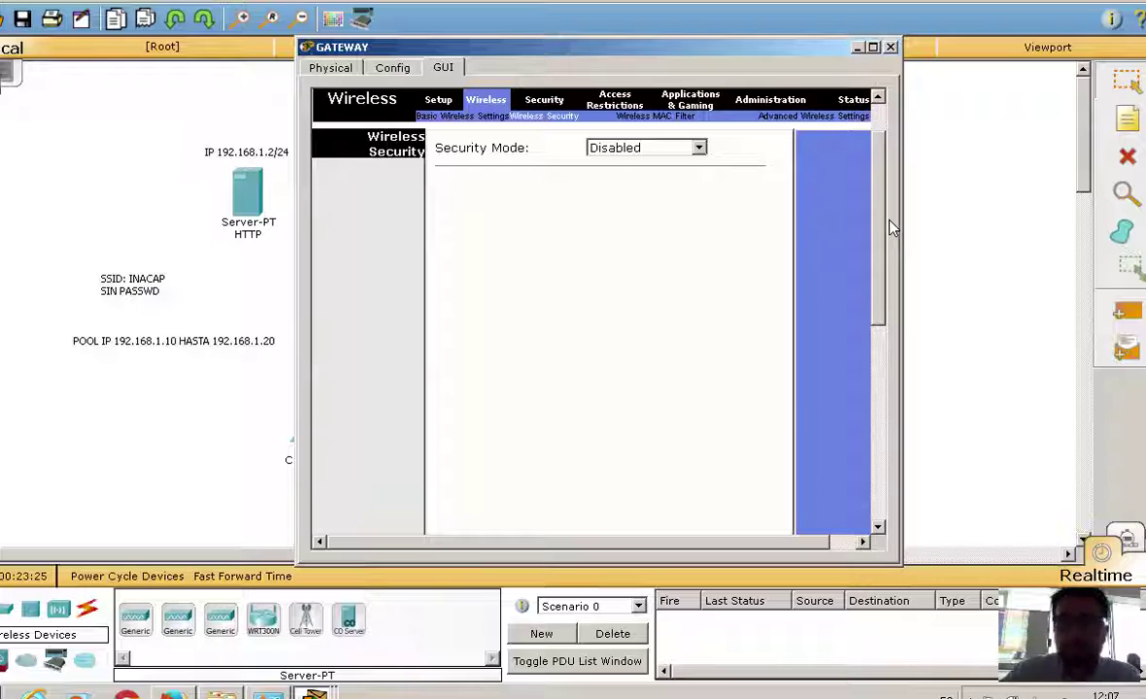
pyautogui.scroll(2, 549, 179)
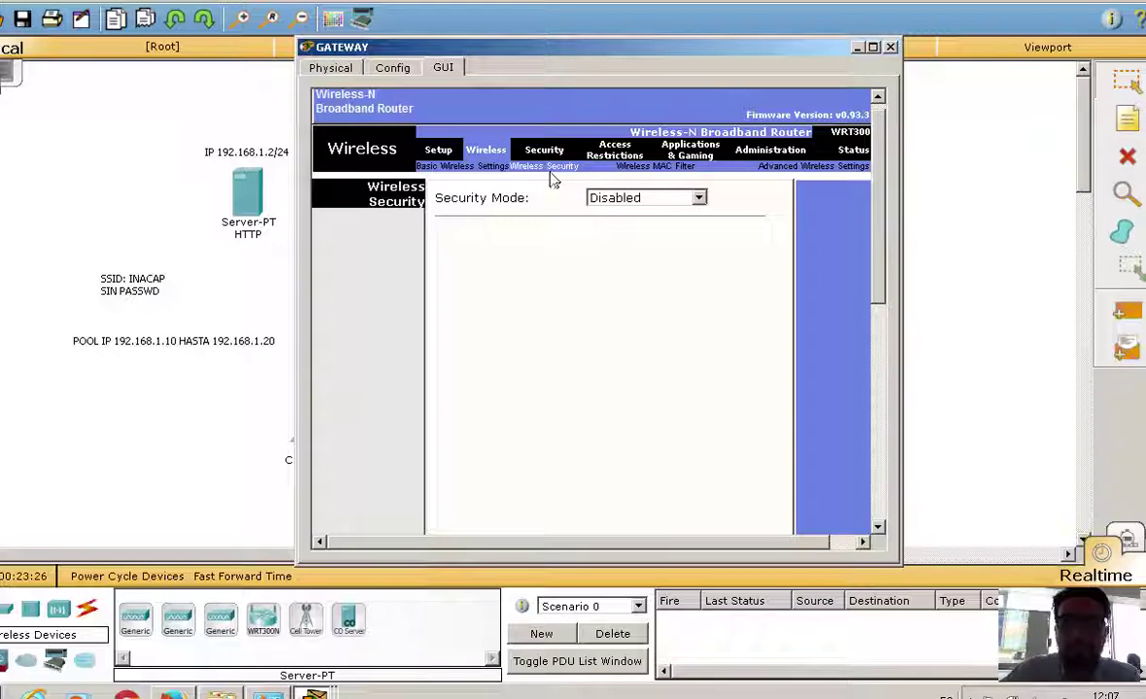
pyautogui.click(432, 172)
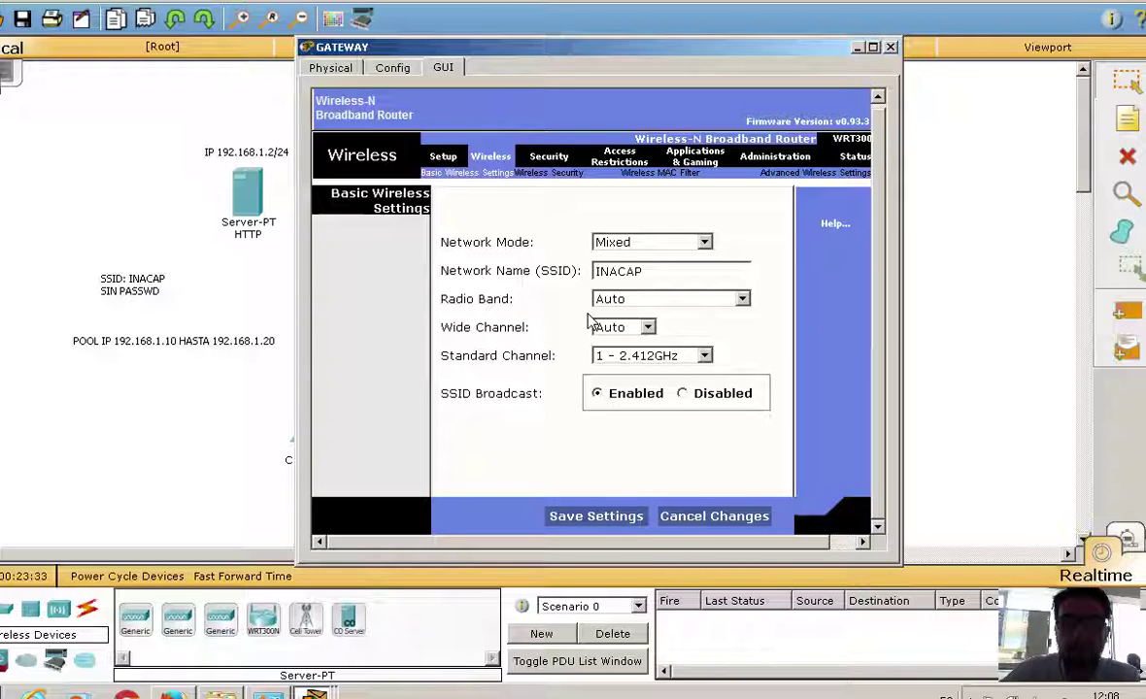
pyautogui.click(547, 174)
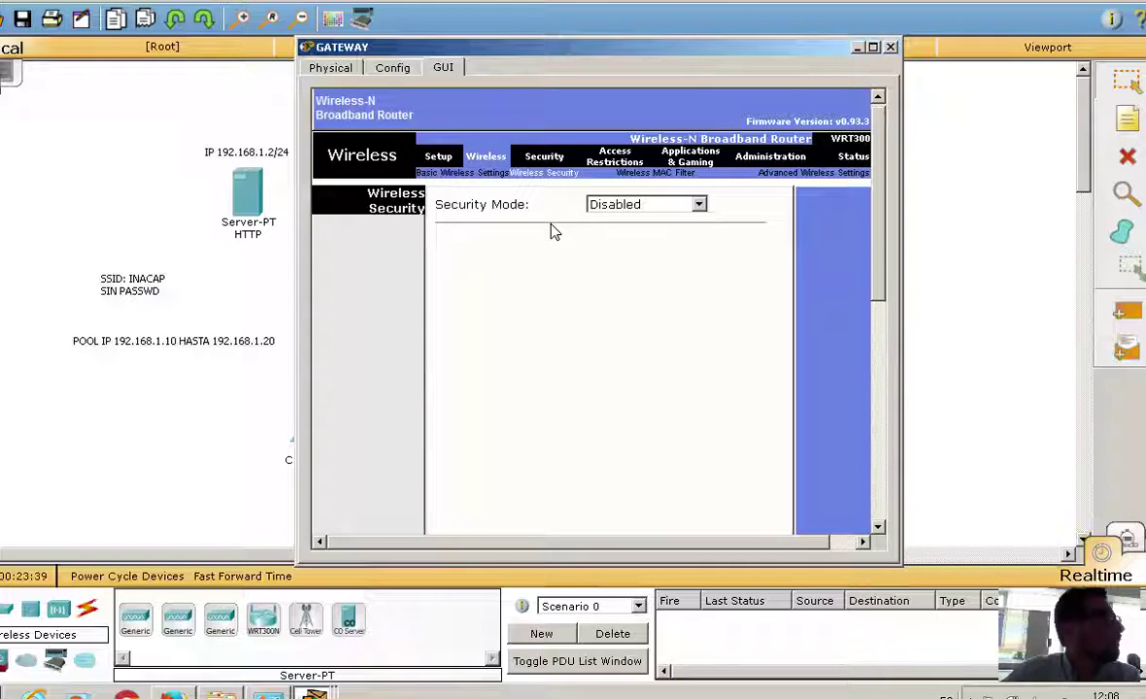
pyautogui.click(435, 174)
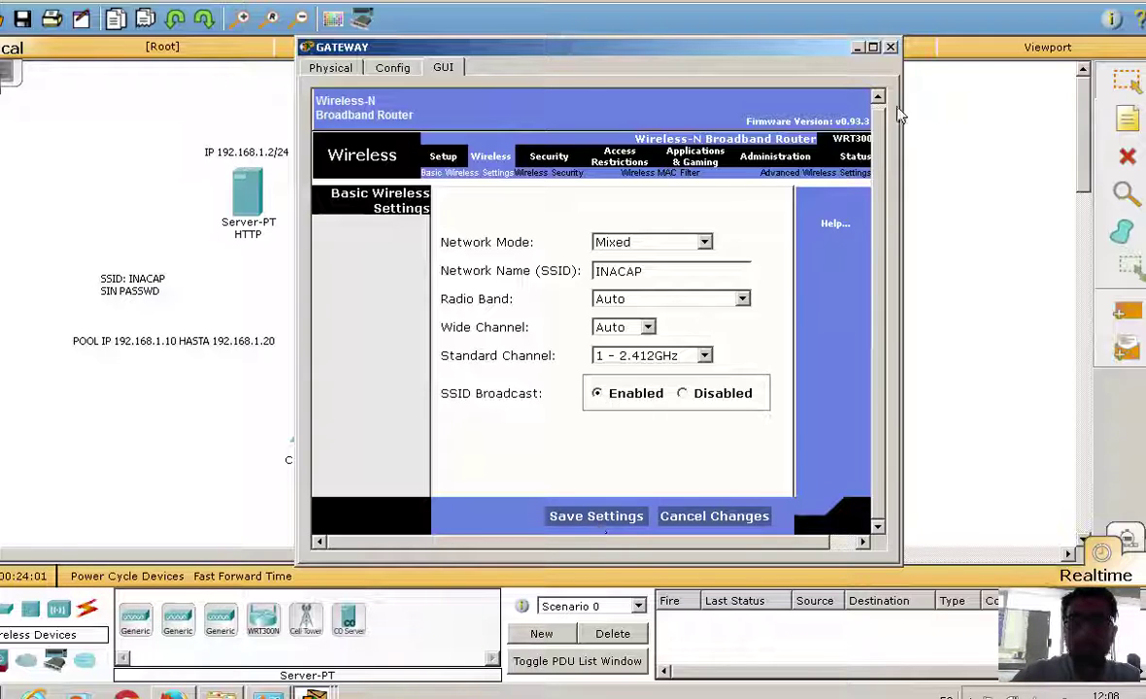
pyautogui.click(890, 48)
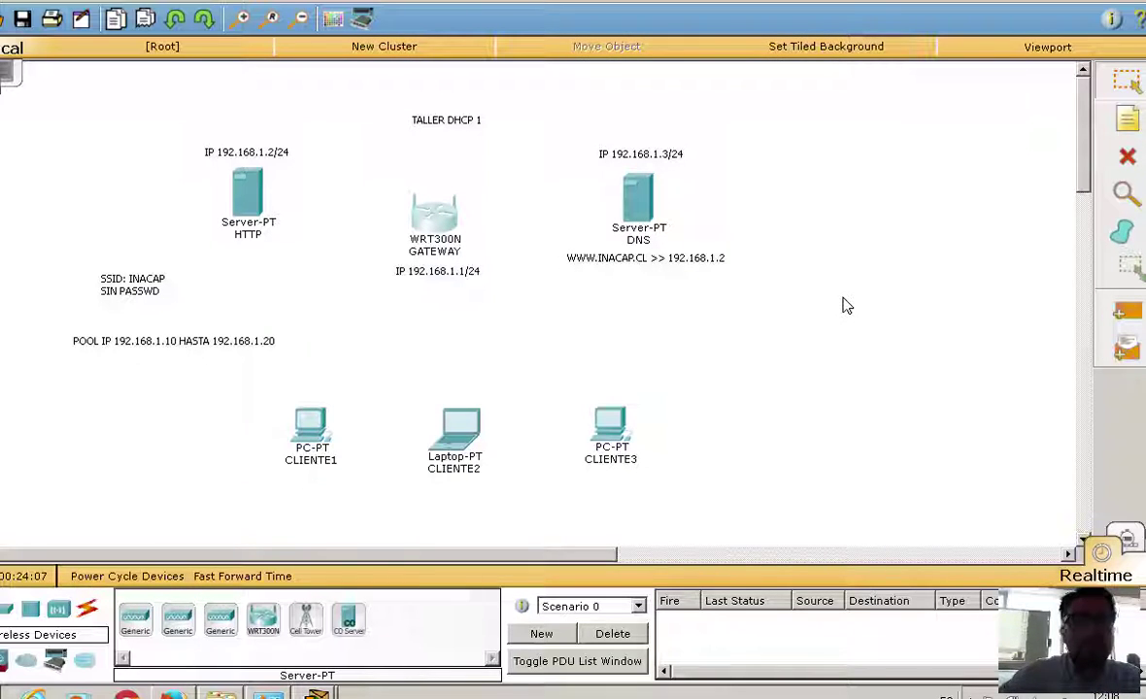
# Connect the HTTP server to the WRT300N gateway with a copper straight-through cable
pyautogui.click(88, 612)
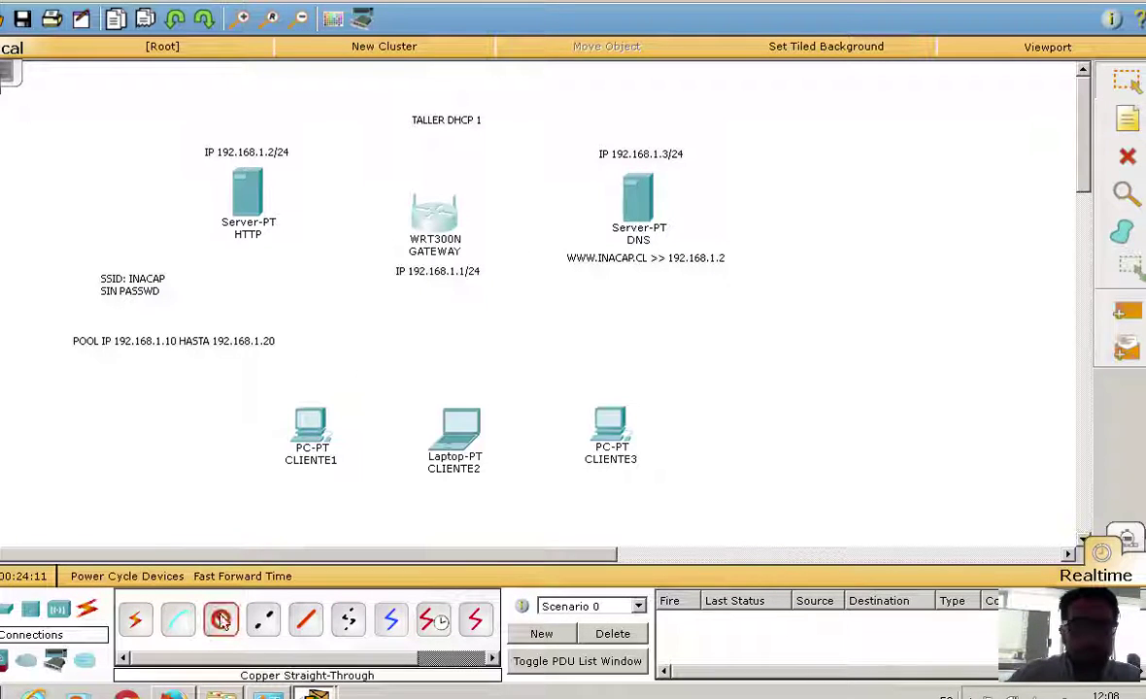
pyautogui.click(257, 216)
pyautogui.click(296, 202)
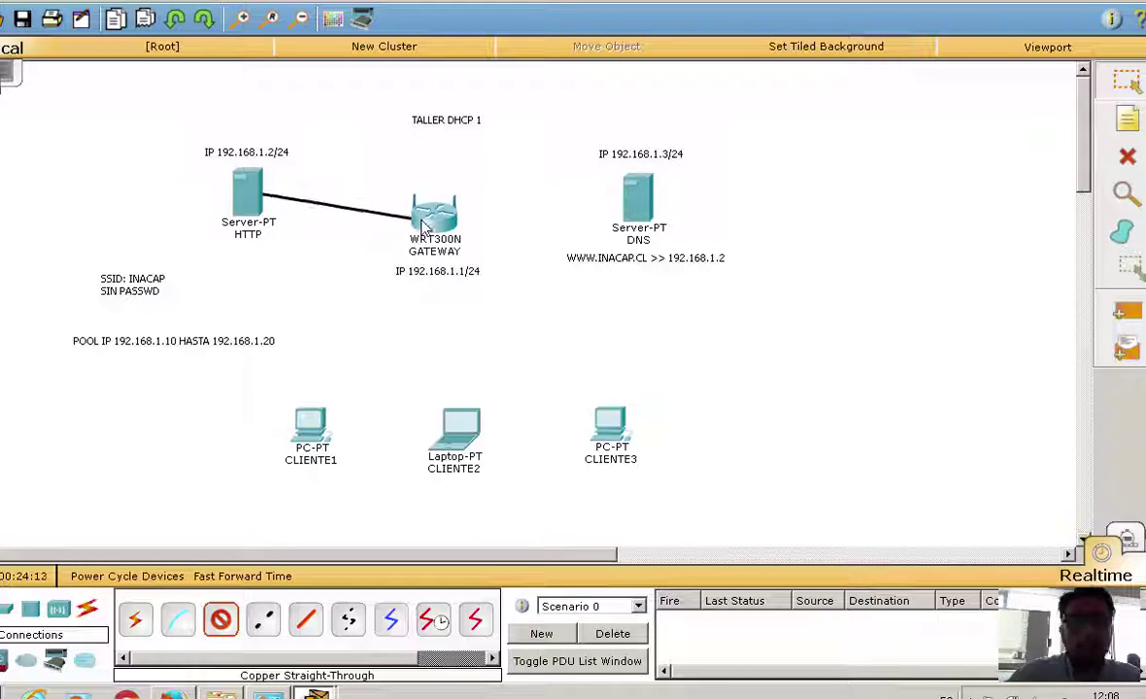
pyautogui.click(424, 225)
pyautogui.click(455, 253)
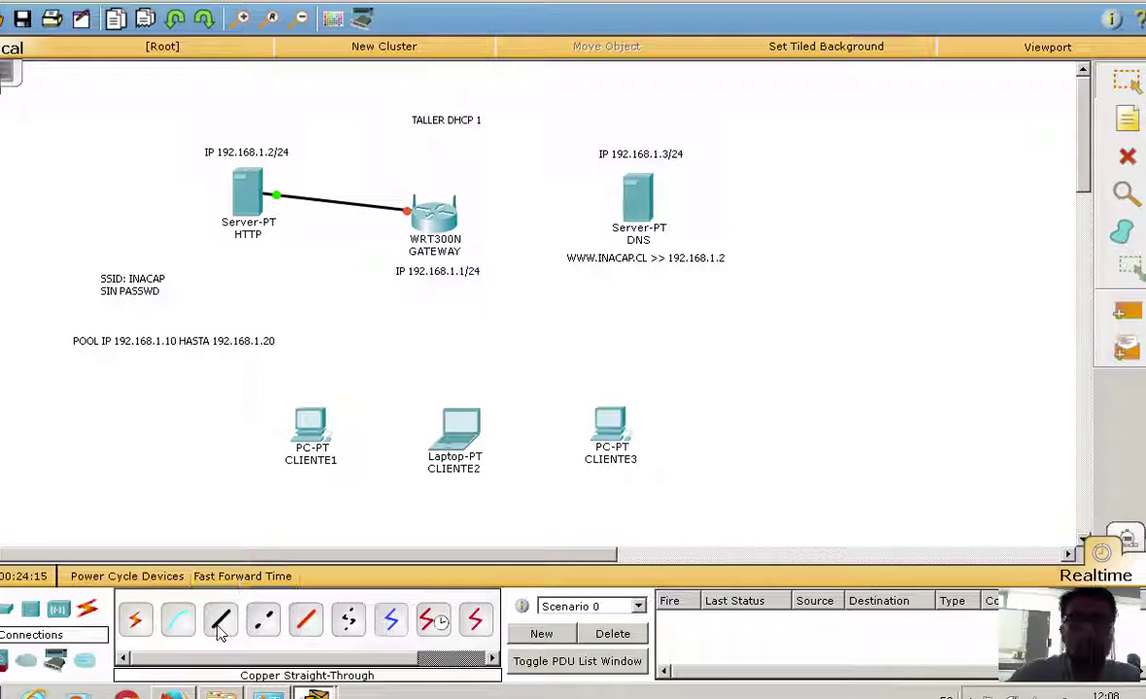
# Connect the DNS server to the WRT300N gateway with a copper straight-through cable
pyautogui.click(643, 195)
pyautogui.click(680, 198)
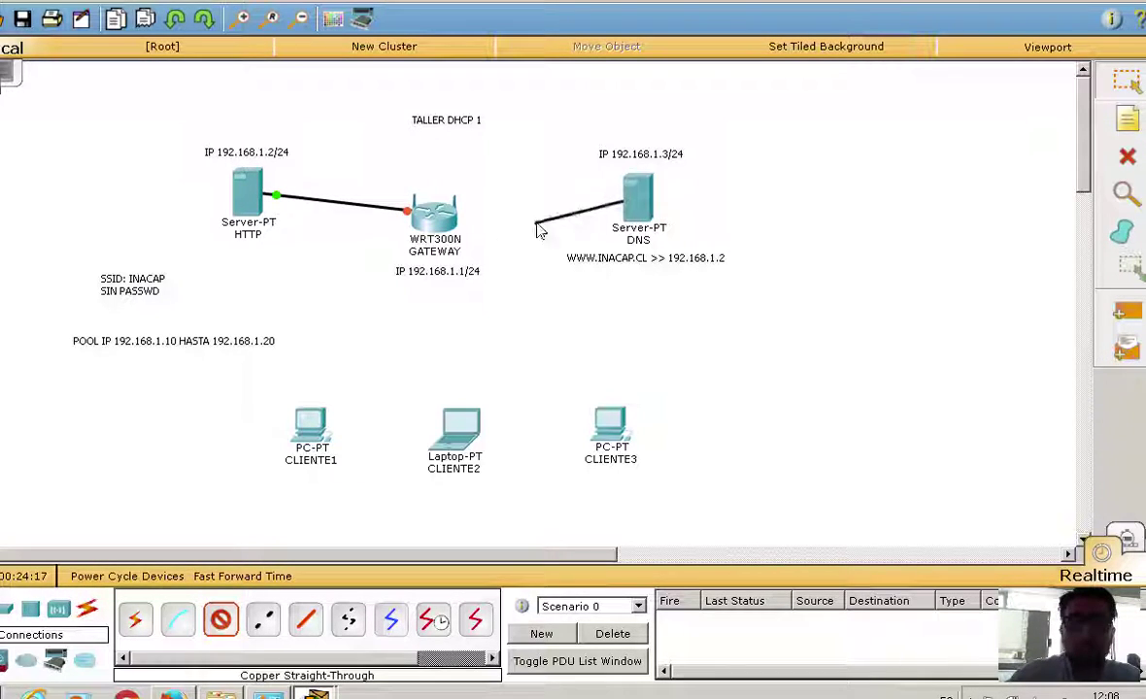
pyautogui.click(450, 221)
pyautogui.click(493, 251)
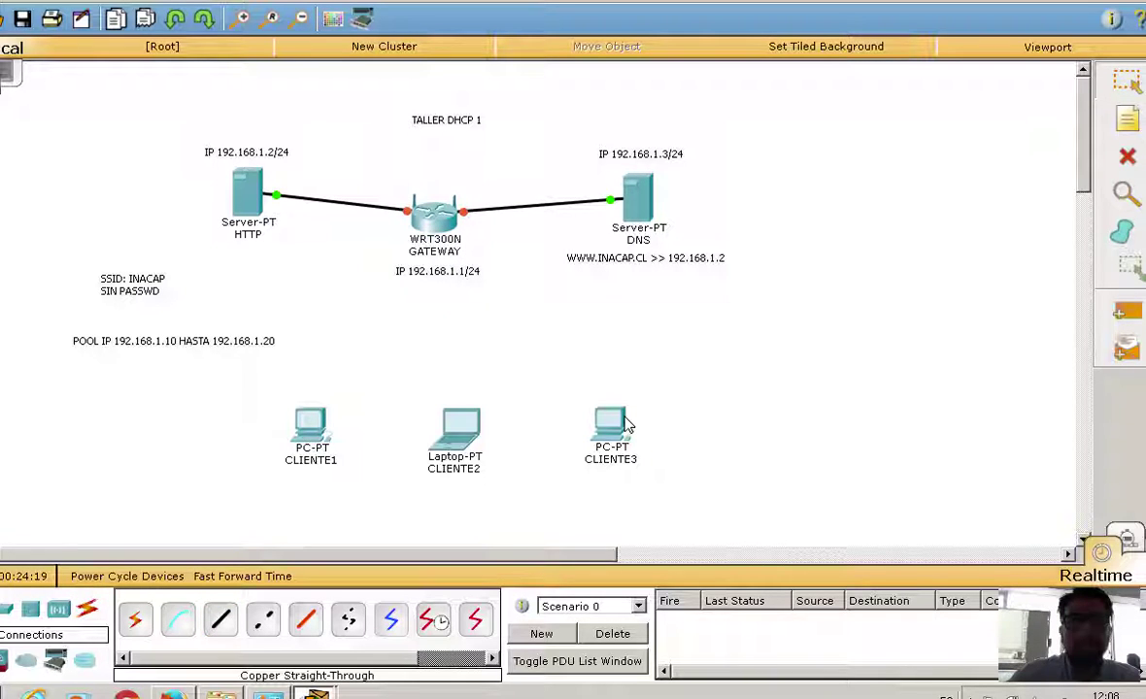
# Connect CLIENTE1 to the WRT300N gateway with a copper straight-through cable
pyautogui.moveTo(626, 424)
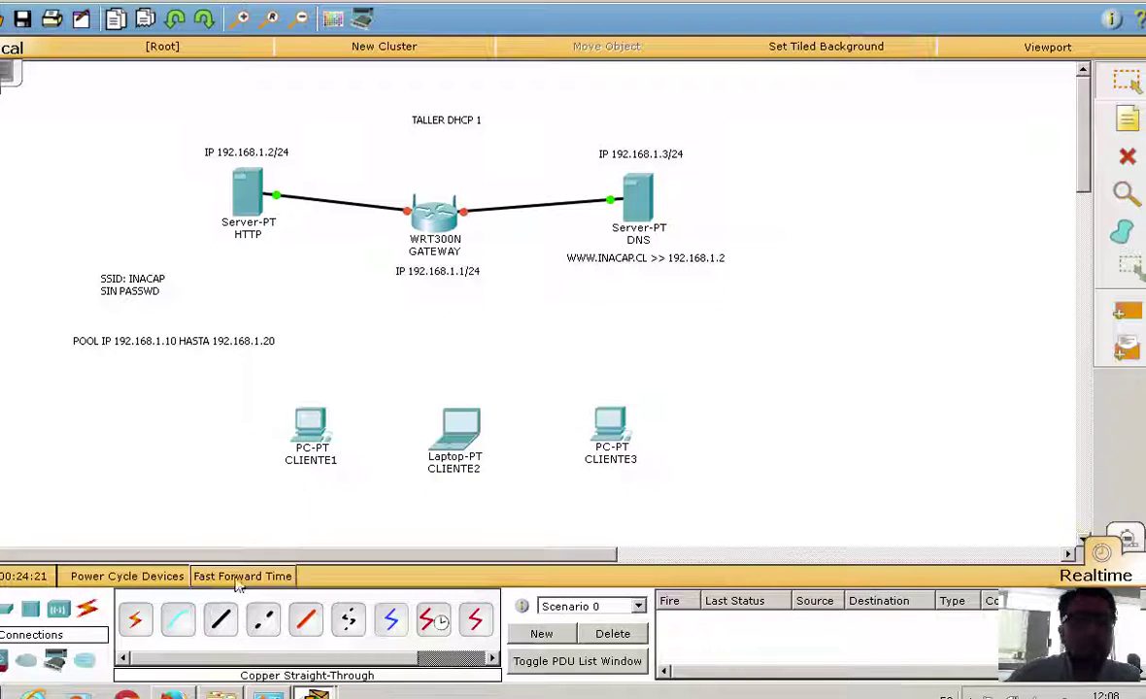
pyautogui.click(221, 619)
pyautogui.click(318, 446)
pyautogui.click(369, 453)
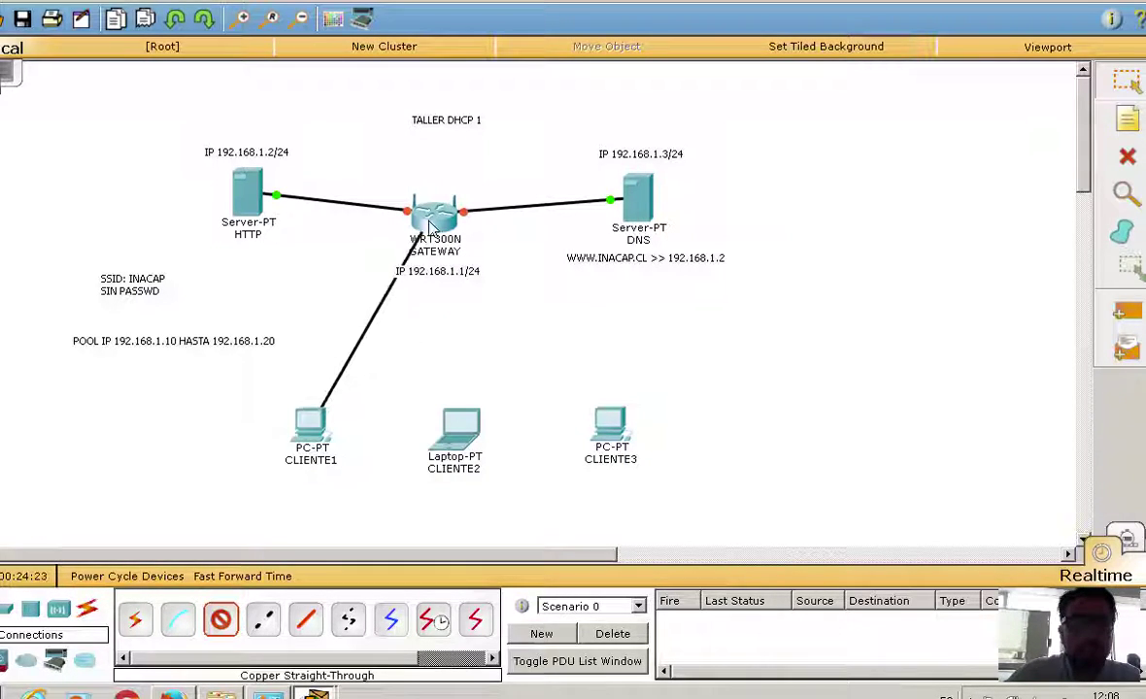
pyautogui.click(433, 221)
pyautogui.click(465, 254)
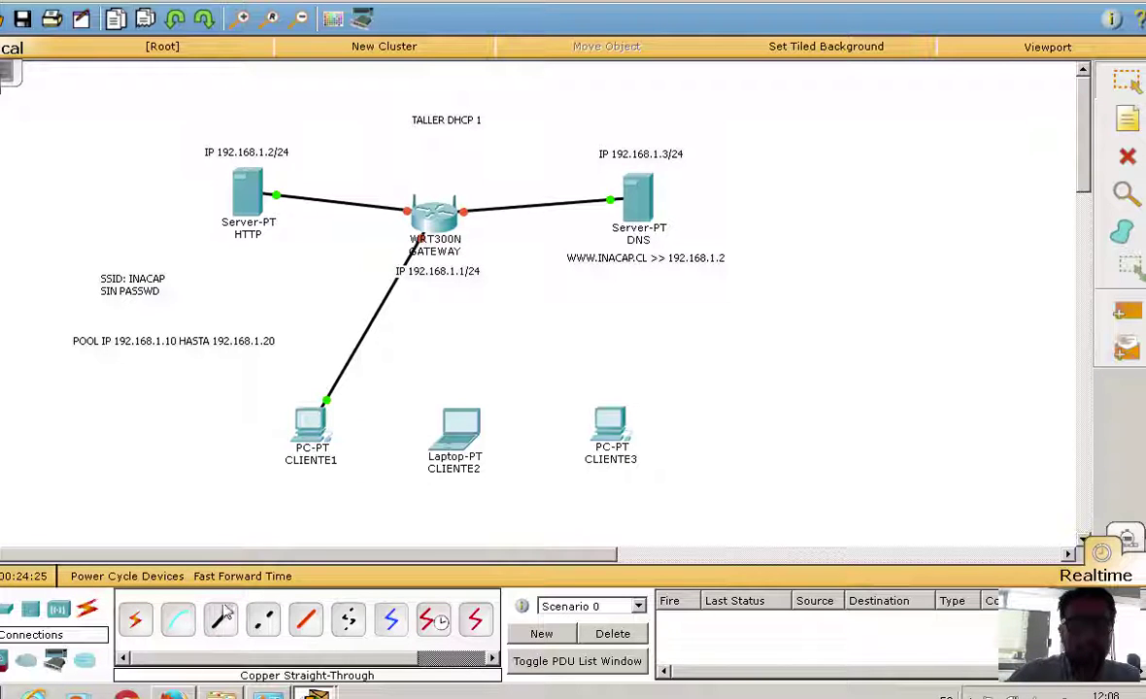
# Connect CLIENTE3 to the WRT300N gateway with a copper straight-through cable
pyautogui.click(605, 428)
pyautogui.click(660, 448)
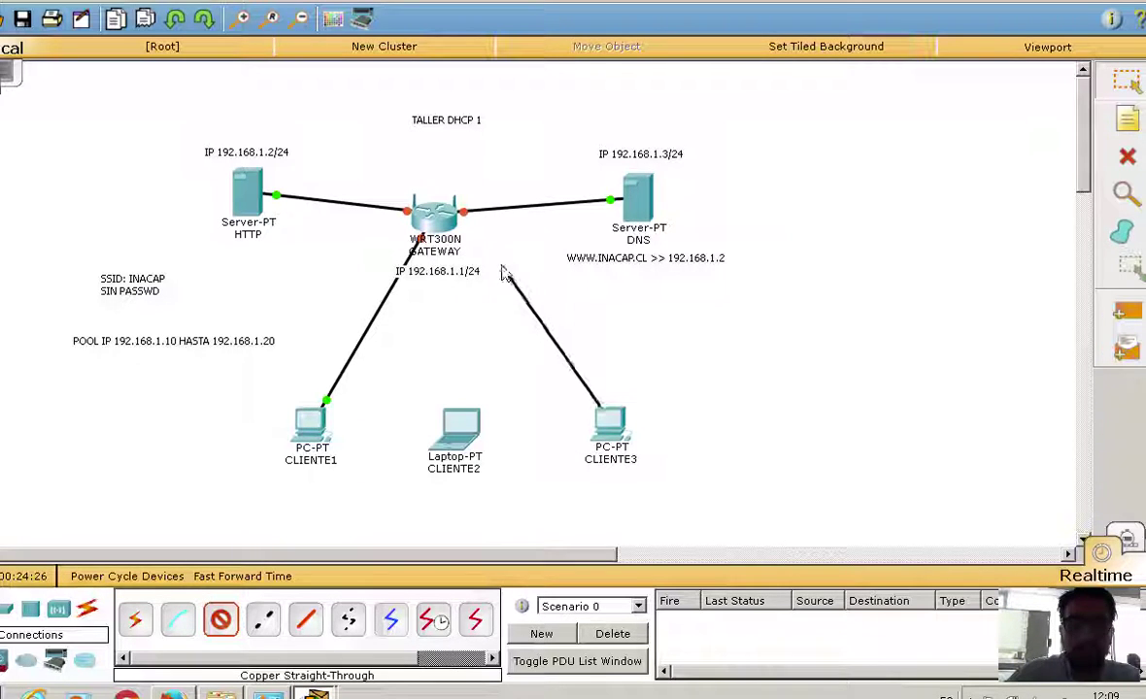
pyautogui.click(451, 223)
pyautogui.click(486, 247)
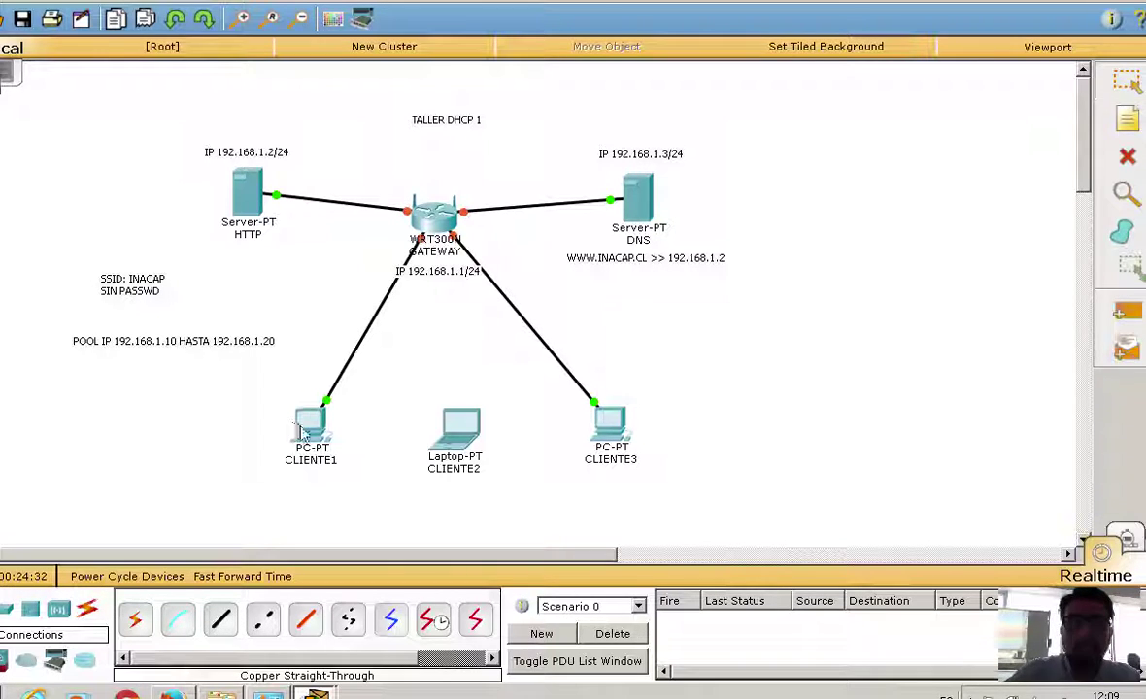
# Set CLIENTE1's IPv4 configuration to DHCP and close its window
pyautogui.click(303, 427)
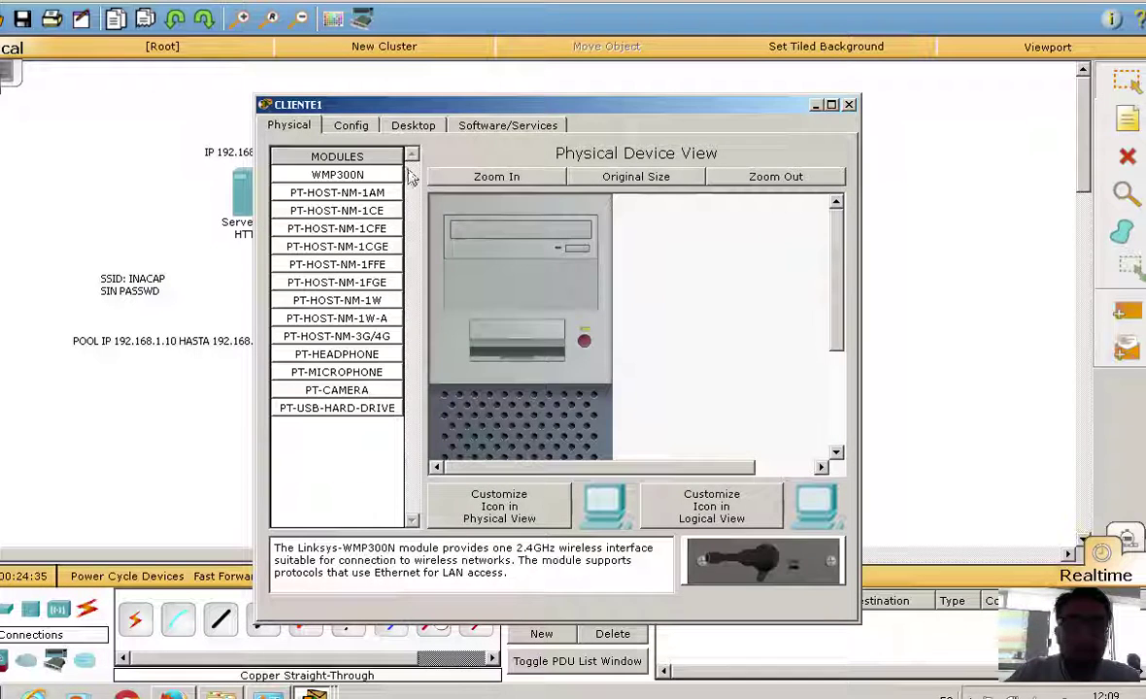
pyautogui.click(412, 125)
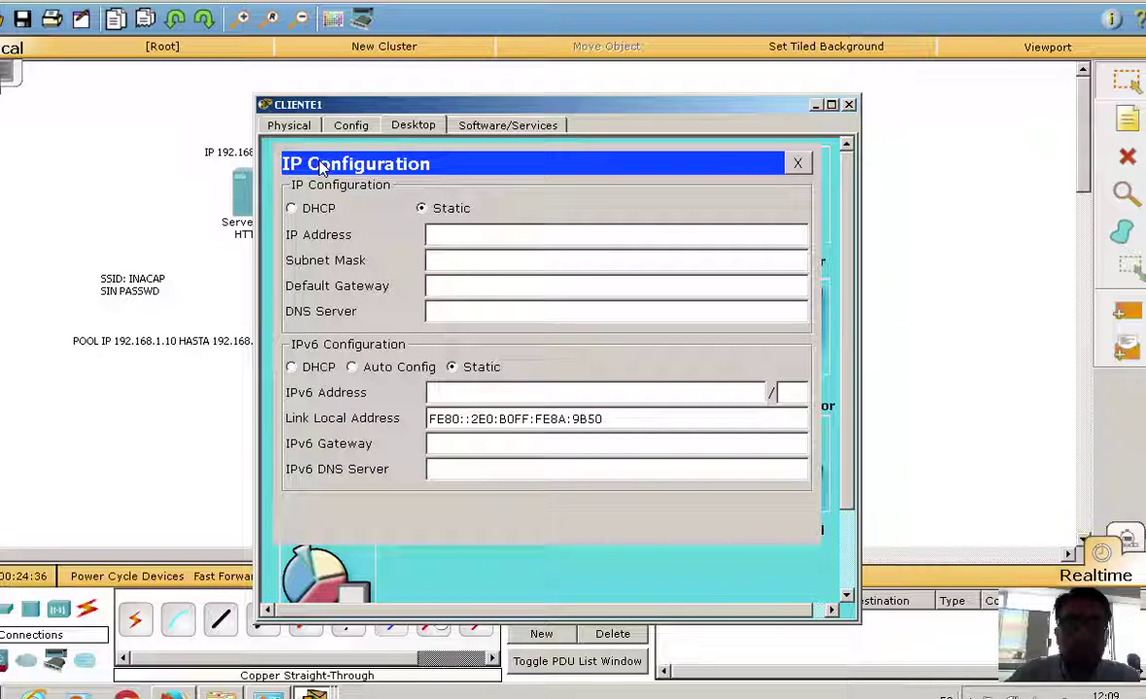
pyautogui.click(320, 210)
pyautogui.click(849, 104)
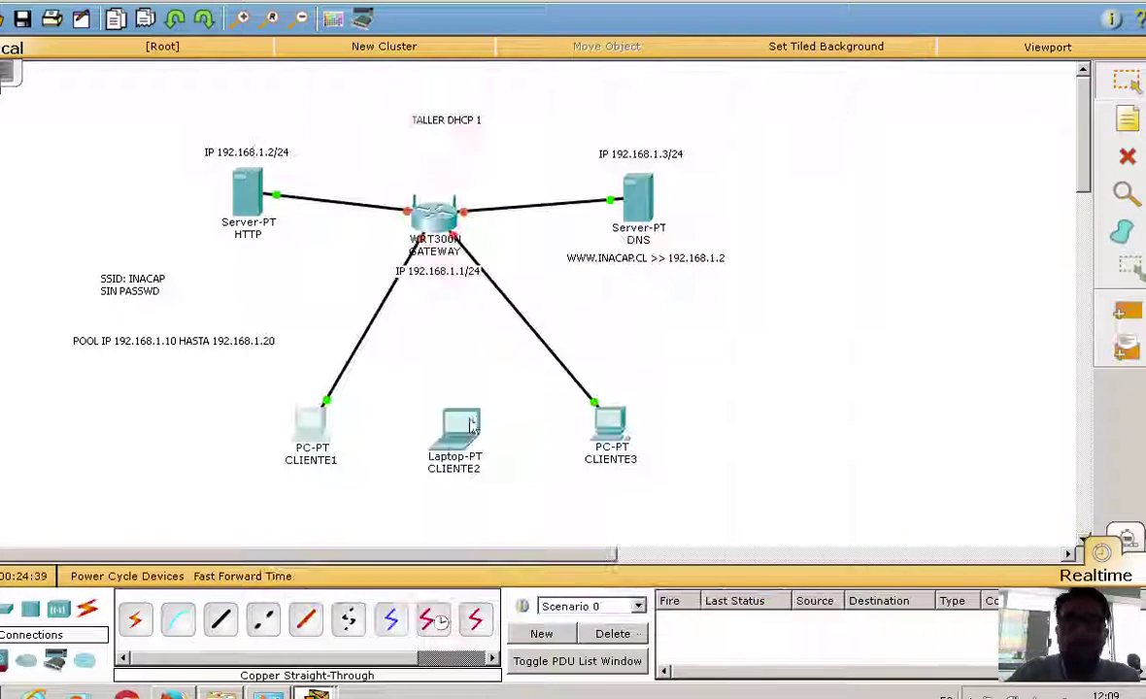
# Set CLIENTE3's IPv4 configuration to DHCP and close its window
pyautogui.click(591, 424)
pyautogui.click(413, 125)
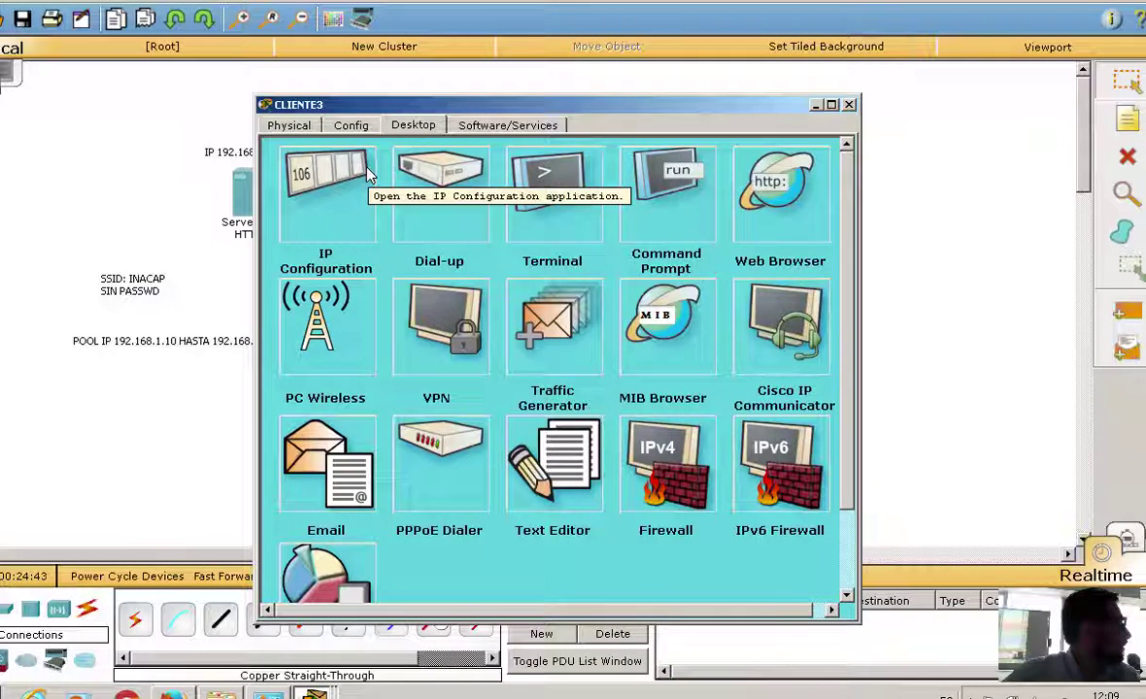
pyautogui.click(367, 175)
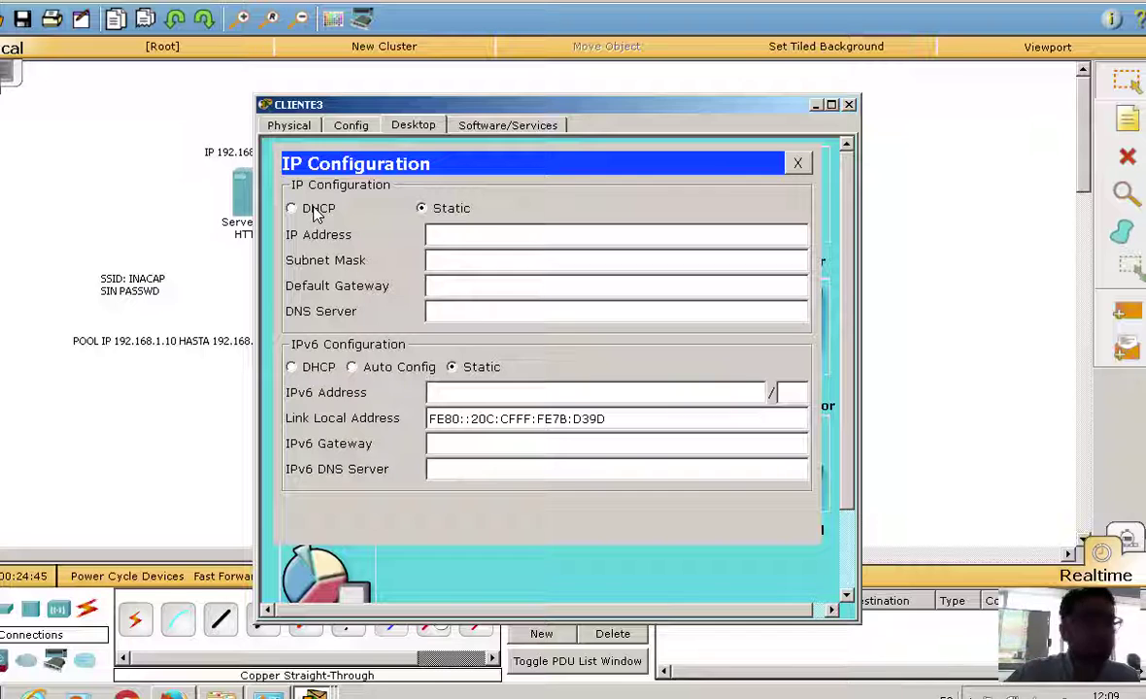
pyautogui.click(316, 210)
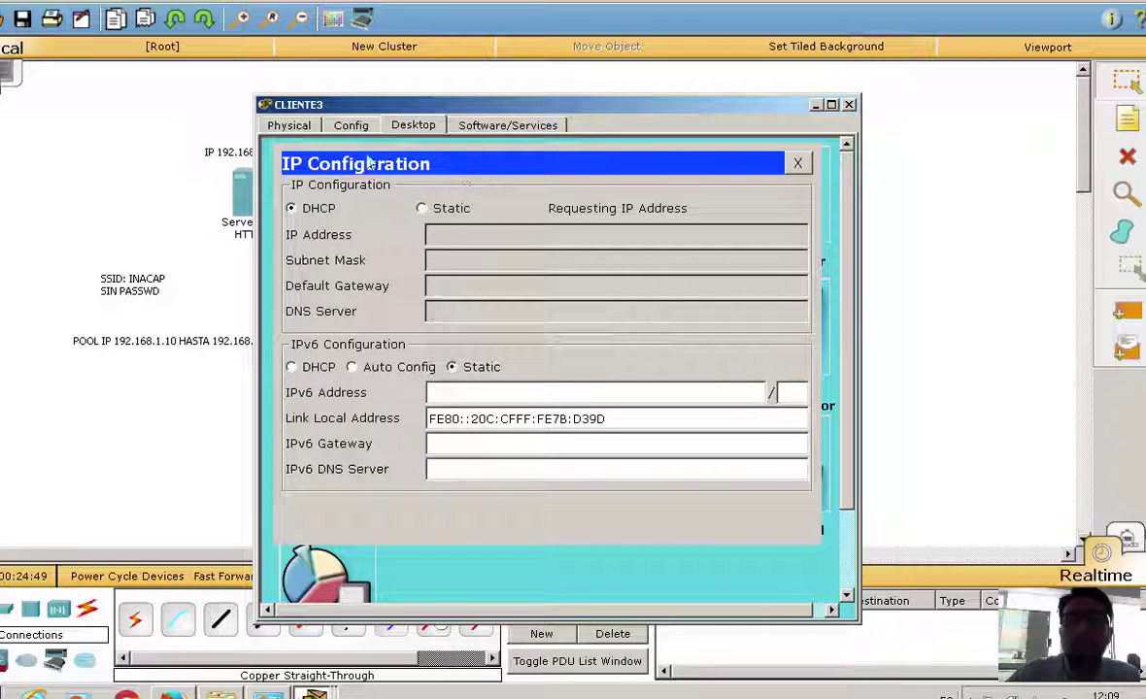
pyautogui.click(798, 164)
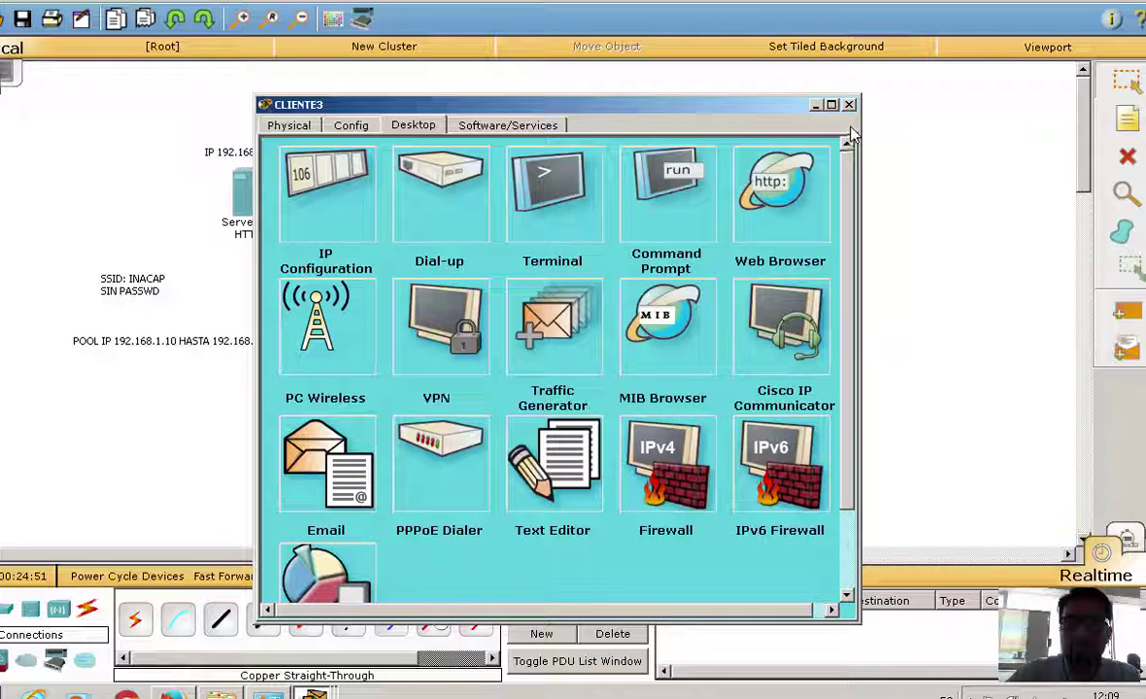
pyautogui.click(848, 105)
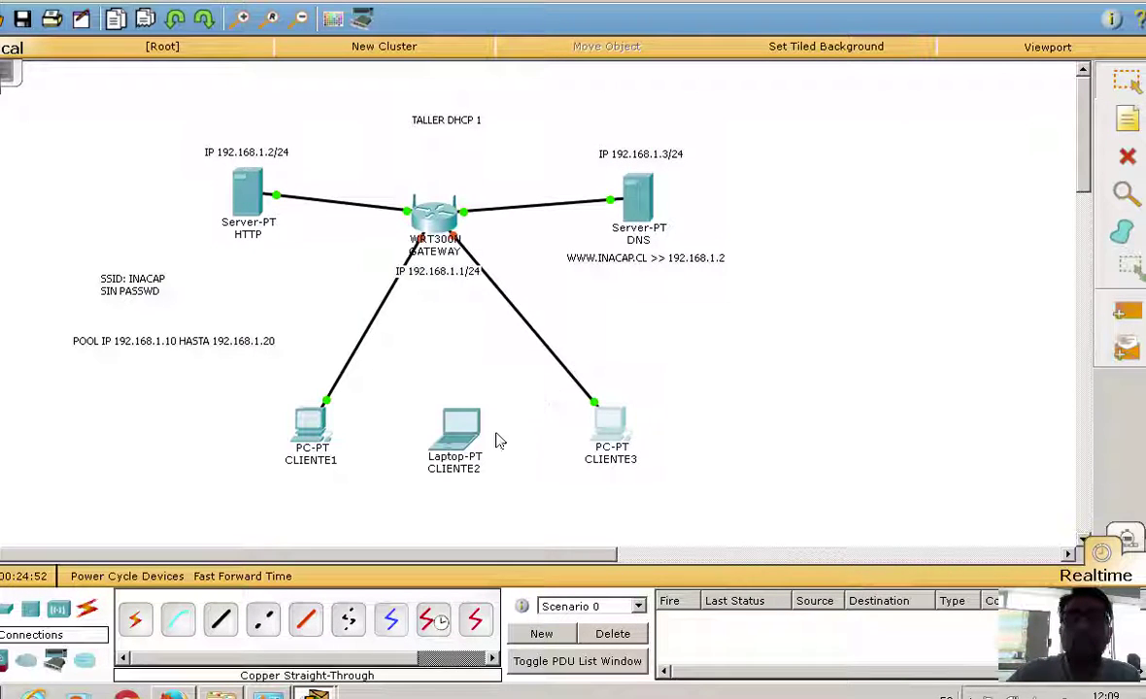
# Replace the Ethernet module in laptop CLIENTE2 with the WPC300N wireless module and power the laptop back on
pyautogui.moveTo(468, 440)
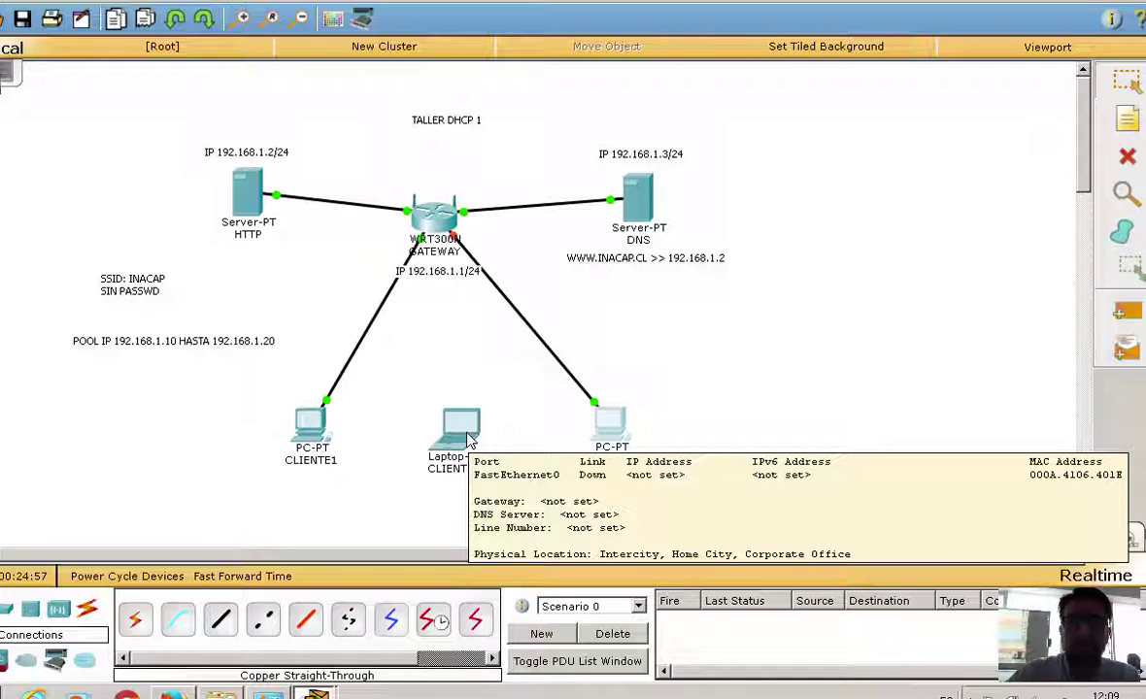
pyautogui.click(463, 439)
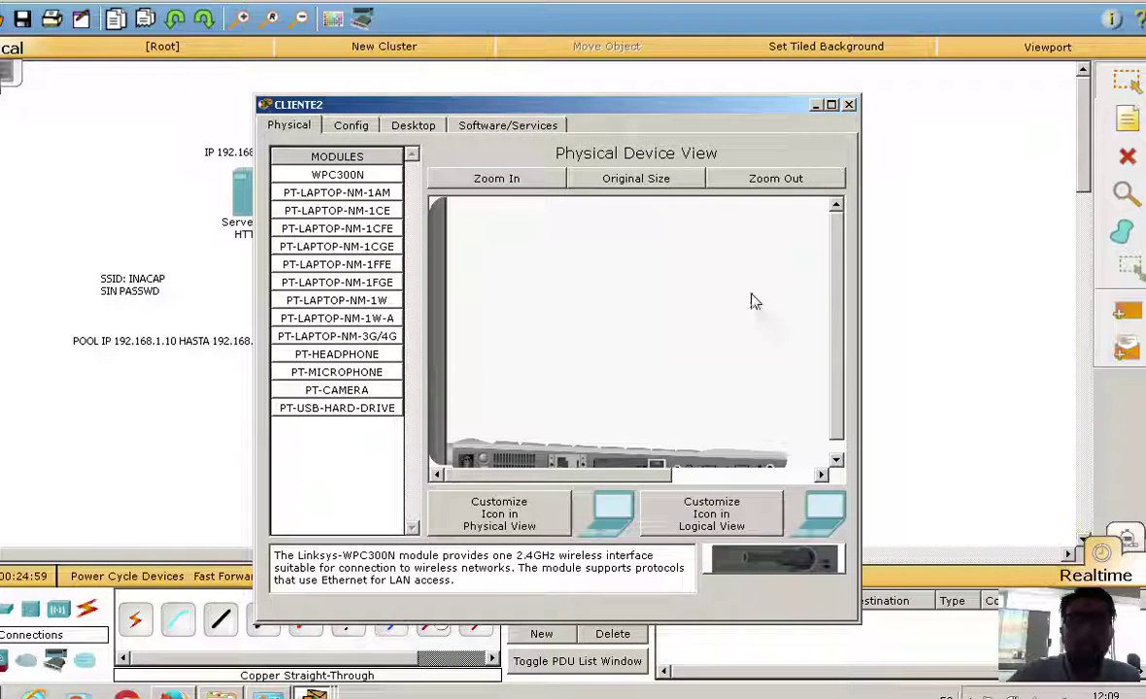
pyautogui.scroll(-1, 767, 311)
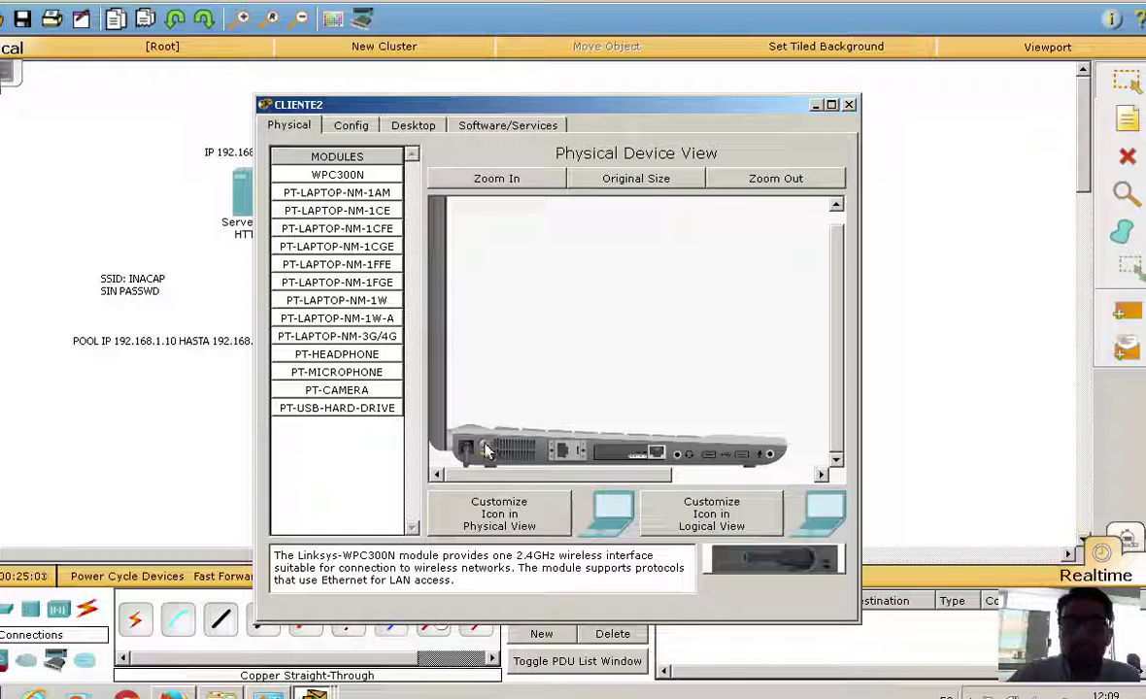
pyautogui.moveTo(596, 463); pyautogui.dragTo(590, 420)
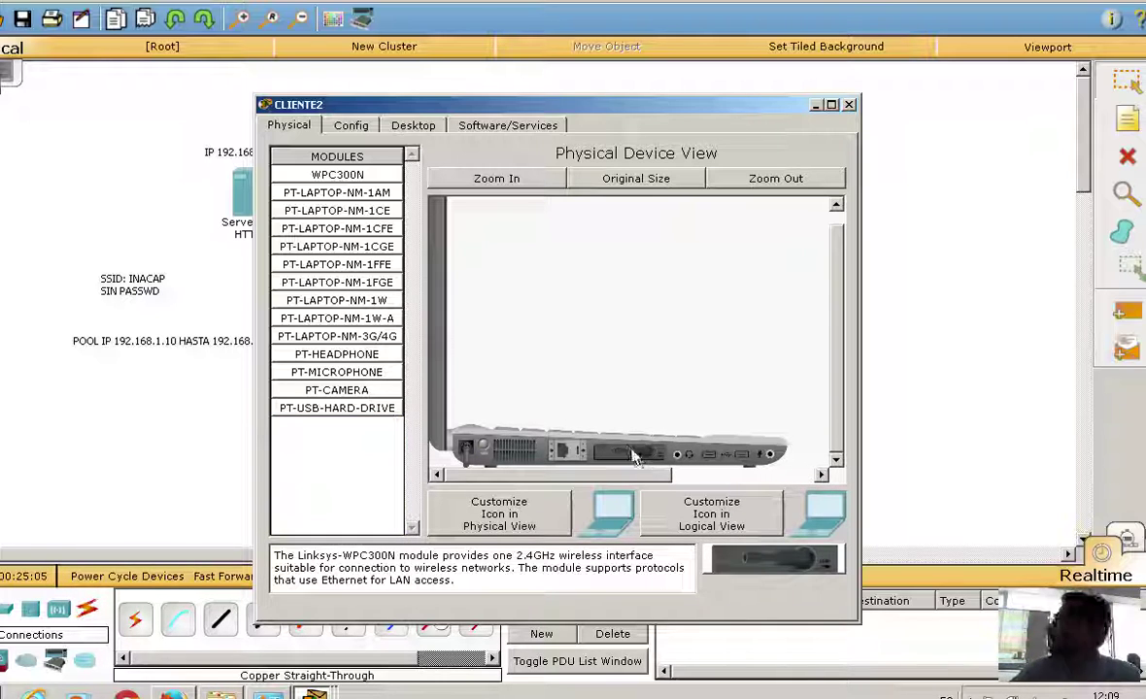
pyautogui.click(483, 447)
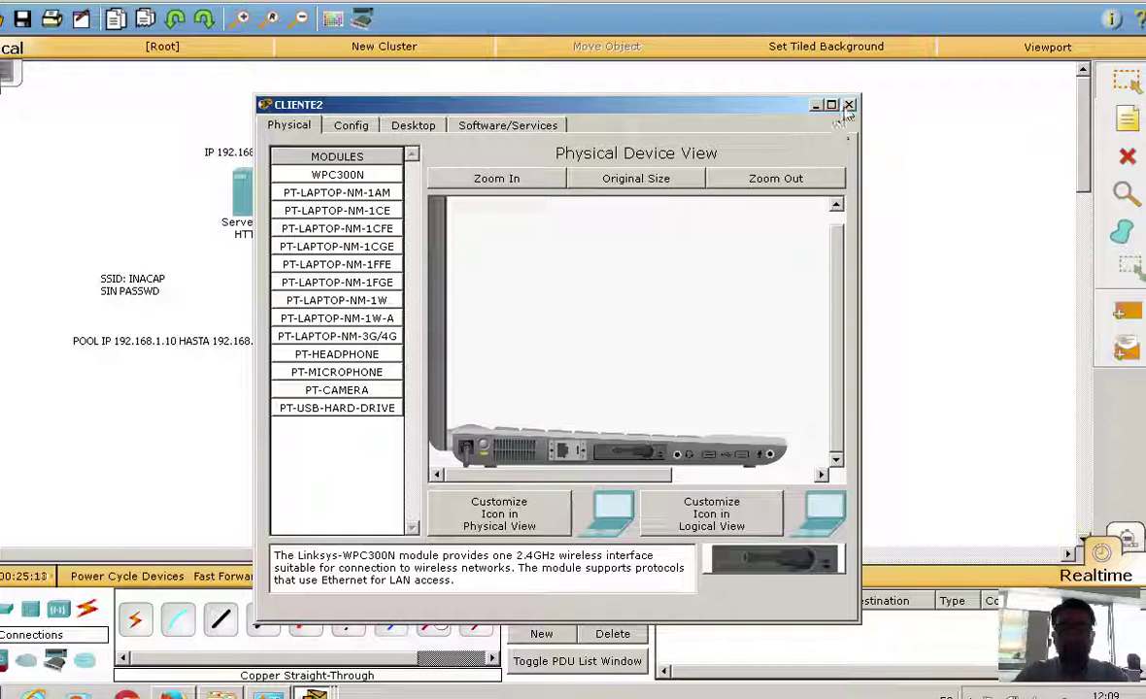
pyautogui.click(848, 104)
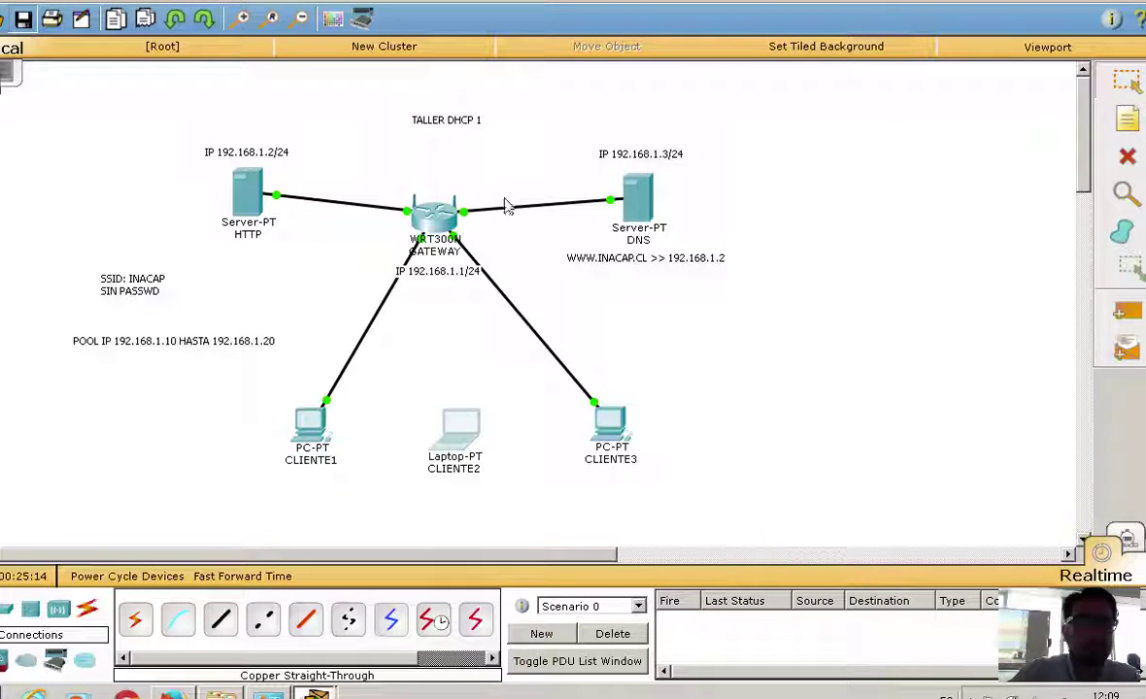
# Connect laptop CLIENTE2 to the INACAP wireless network through PC Wireless and close its window
pyautogui.click(457, 426)
pyautogui.scroll(-1, 829, 287)
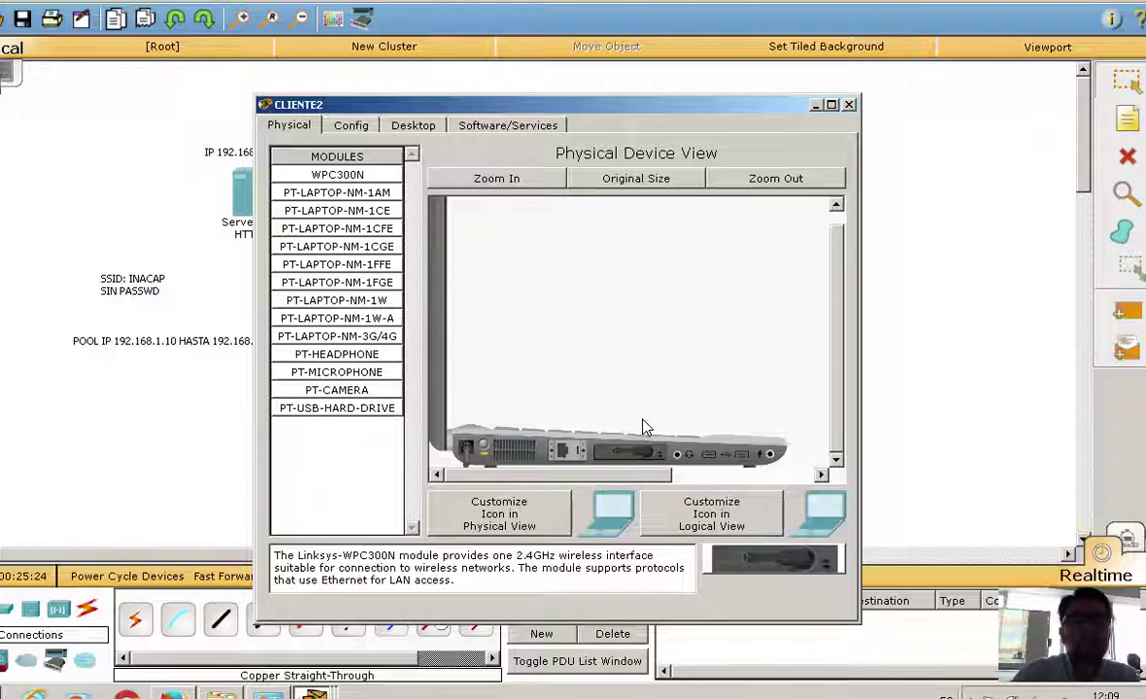
pyautogui.click(416, 126)
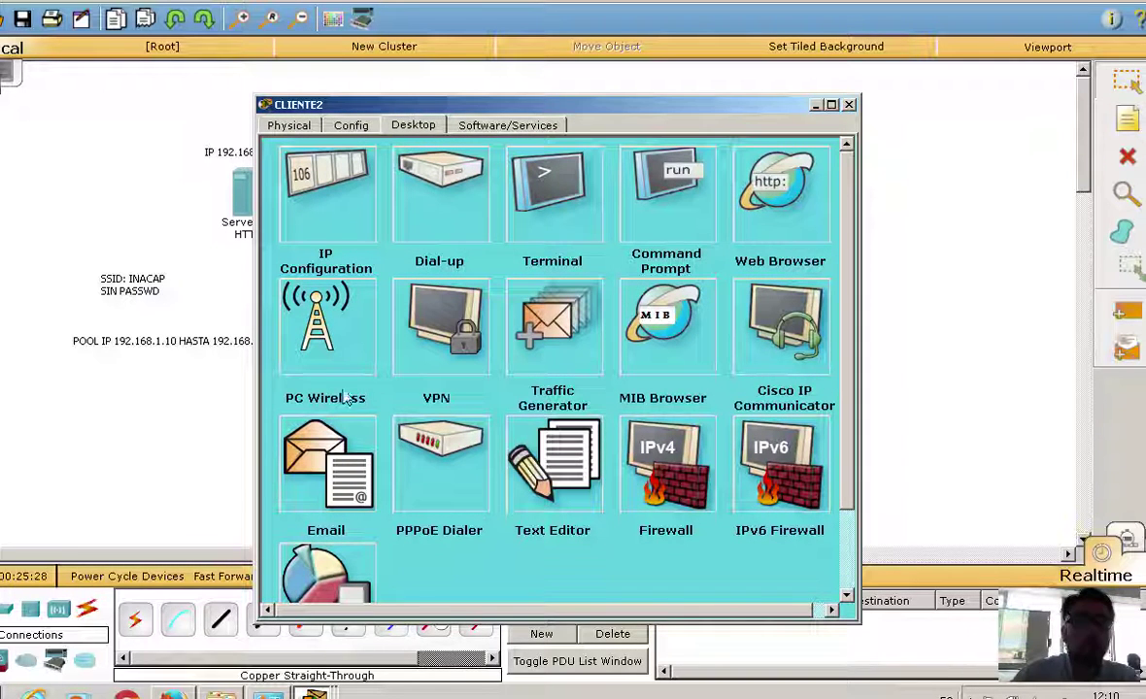
pyautogui.click(335, 338)
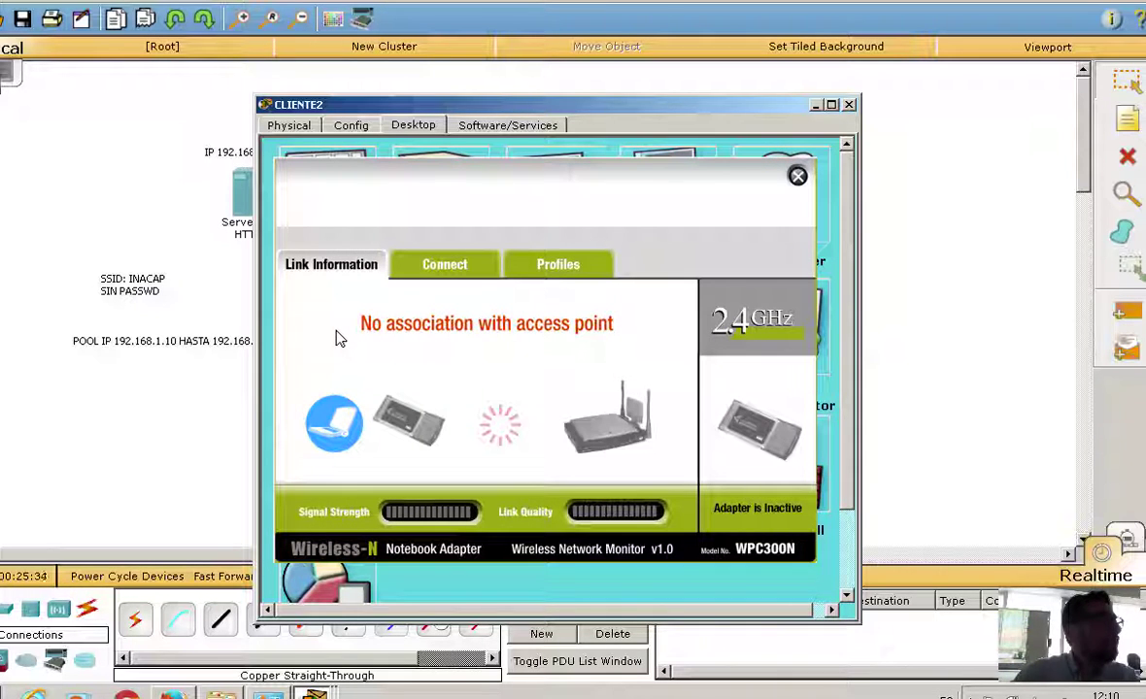
pyautogui.click(463, 275)
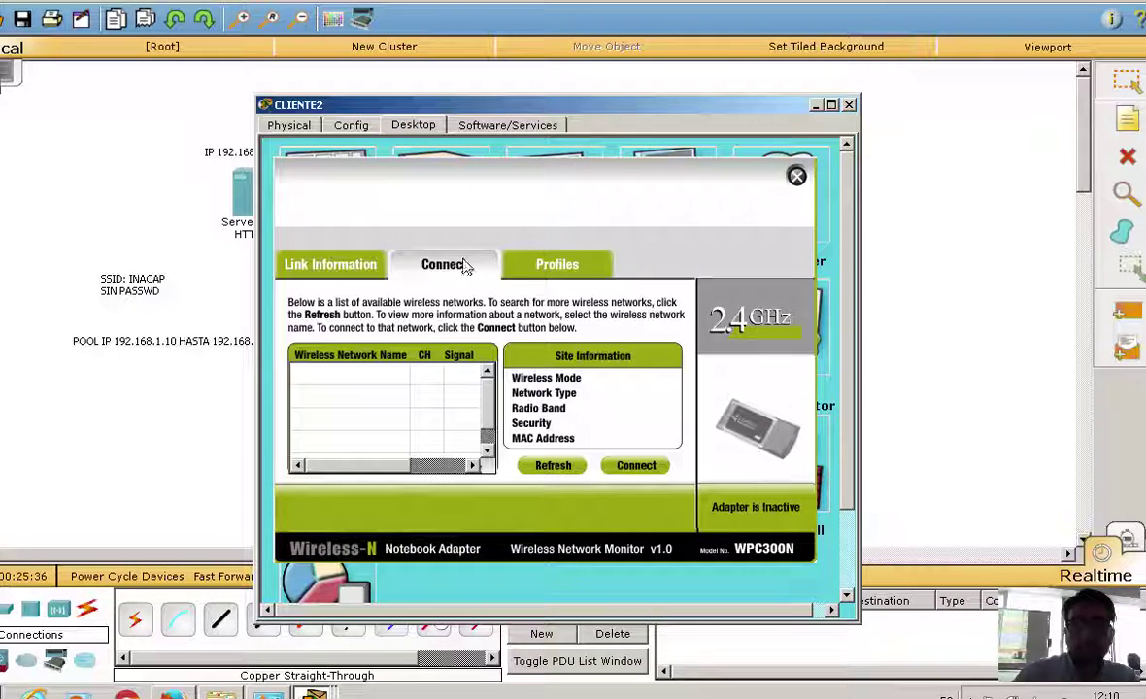
pyautogui.click(553, 466)
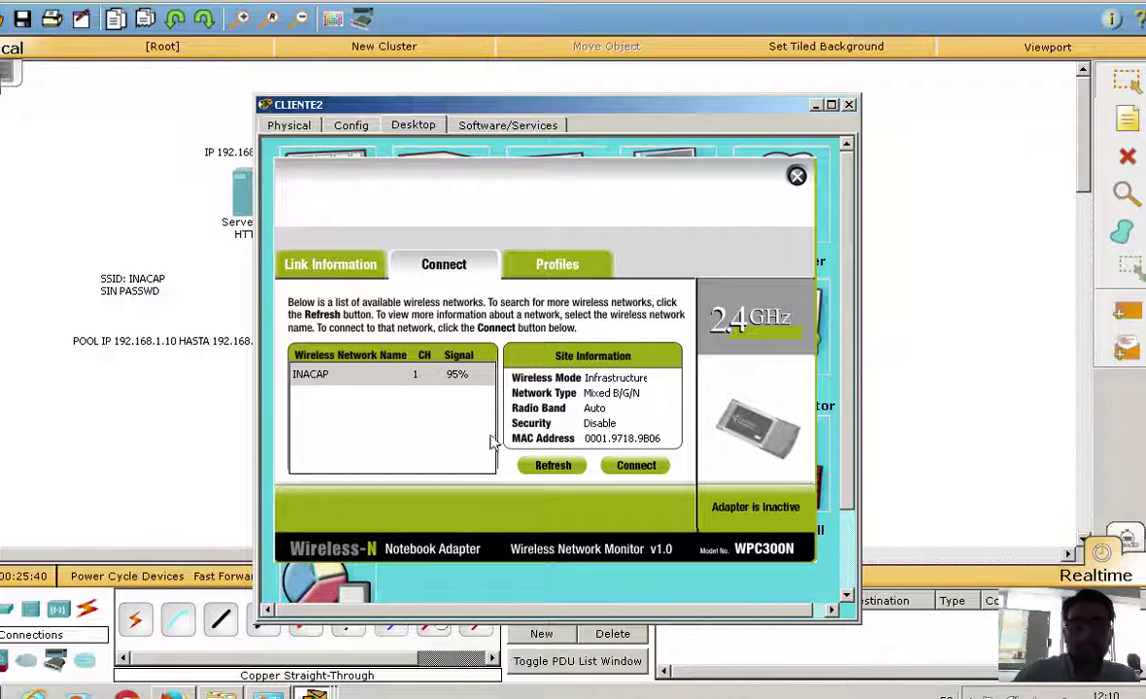
pyautogui.click(389, 377)
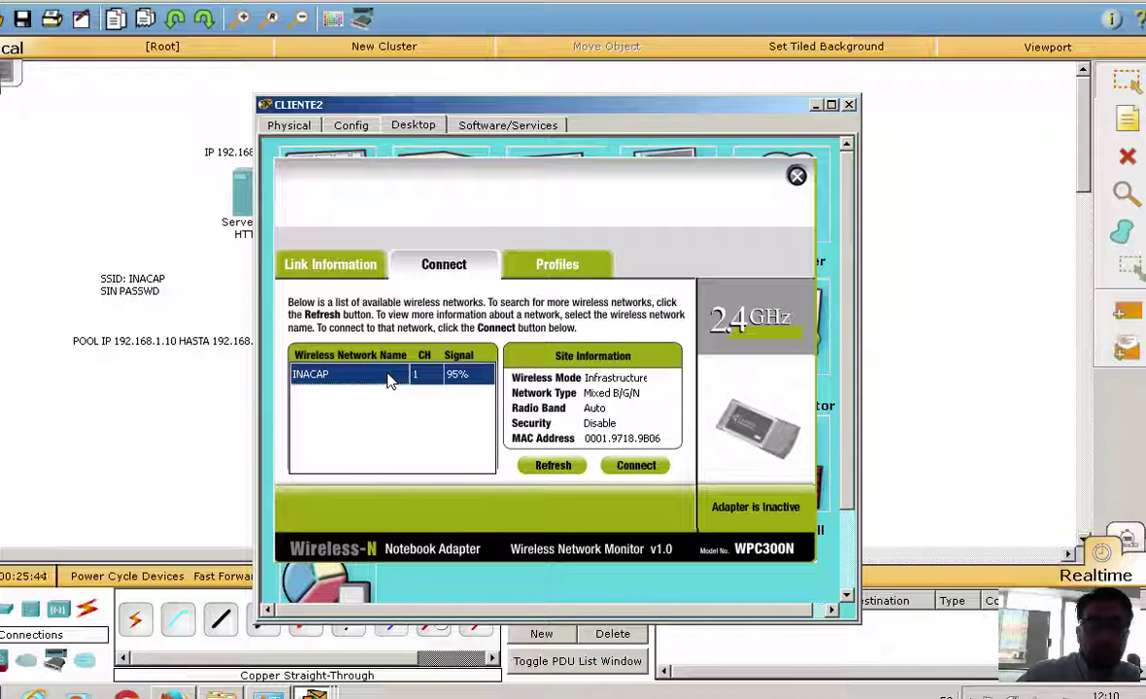
pyautogui.click(655, 467)
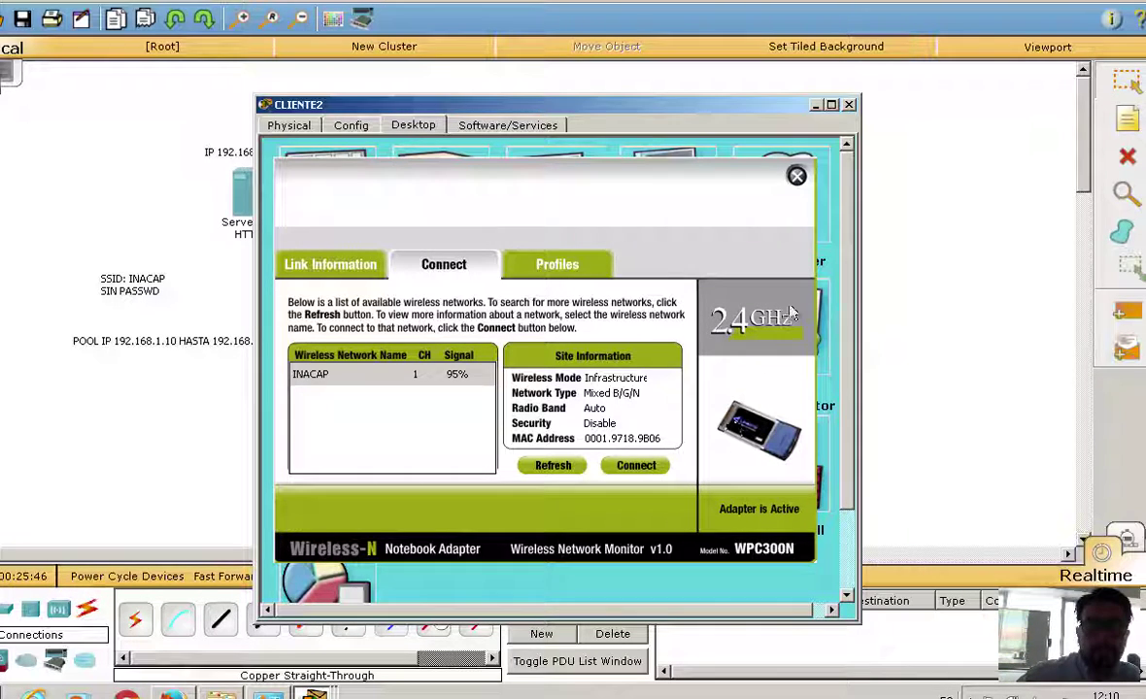
pyautogui.click(798, 177)
pyautogui.click(849, 105)
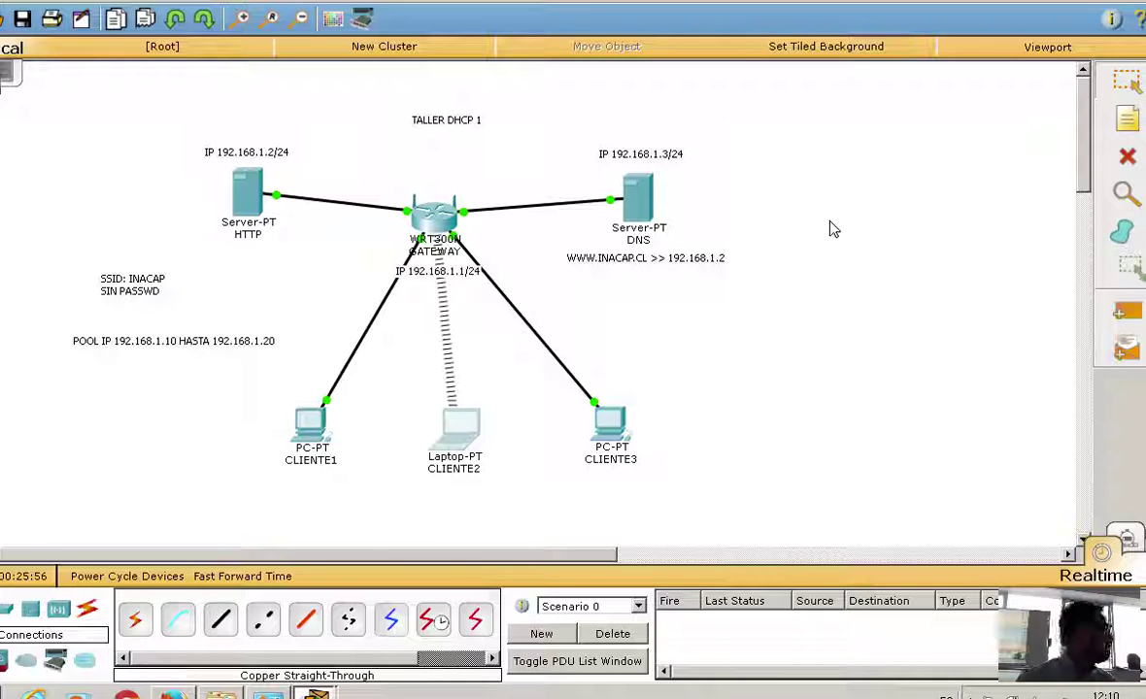
# Check CLIENTE1's IP settings with ipconfig in its Command Prompt
pyautogui.click(307, 420)
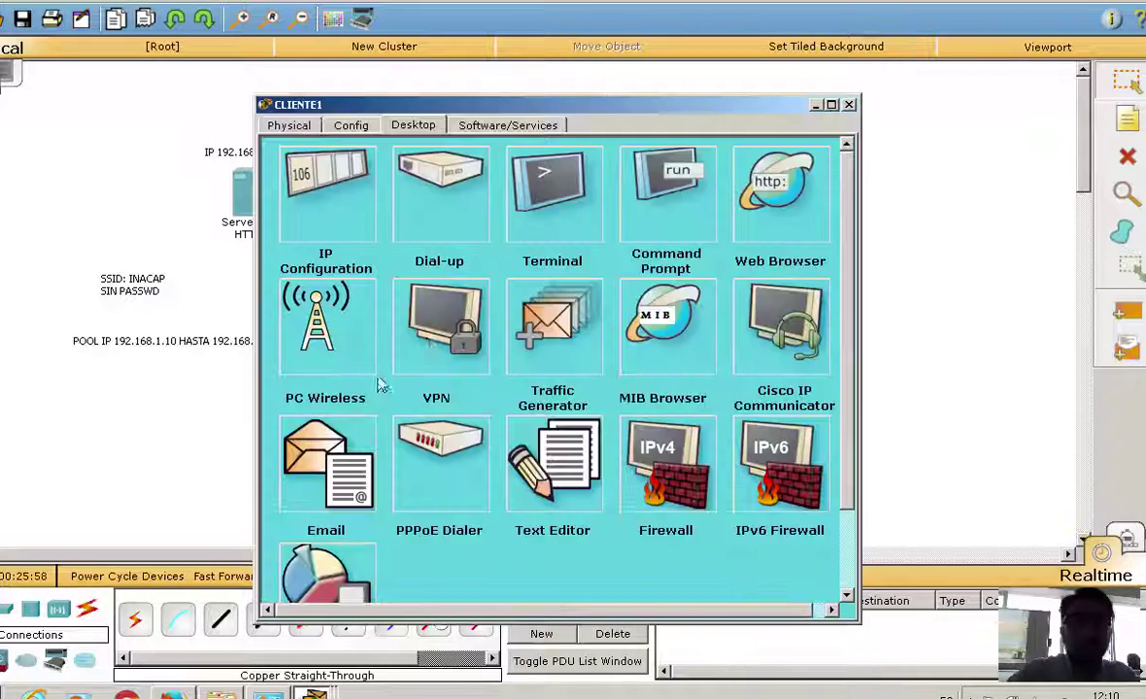
pyautogui.click(675, 204)
pyautogui.write('ipconfiug')
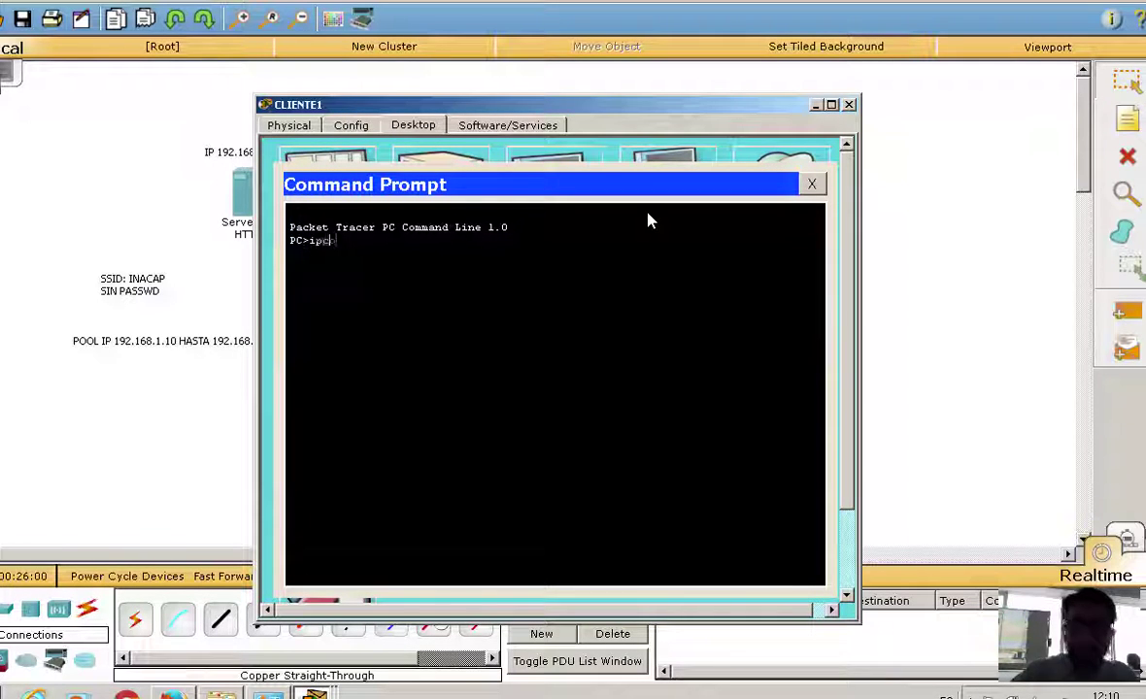
pyautogui.press('Return')
pyautogui.press('Up')
pyautogui.press('BackSpace')
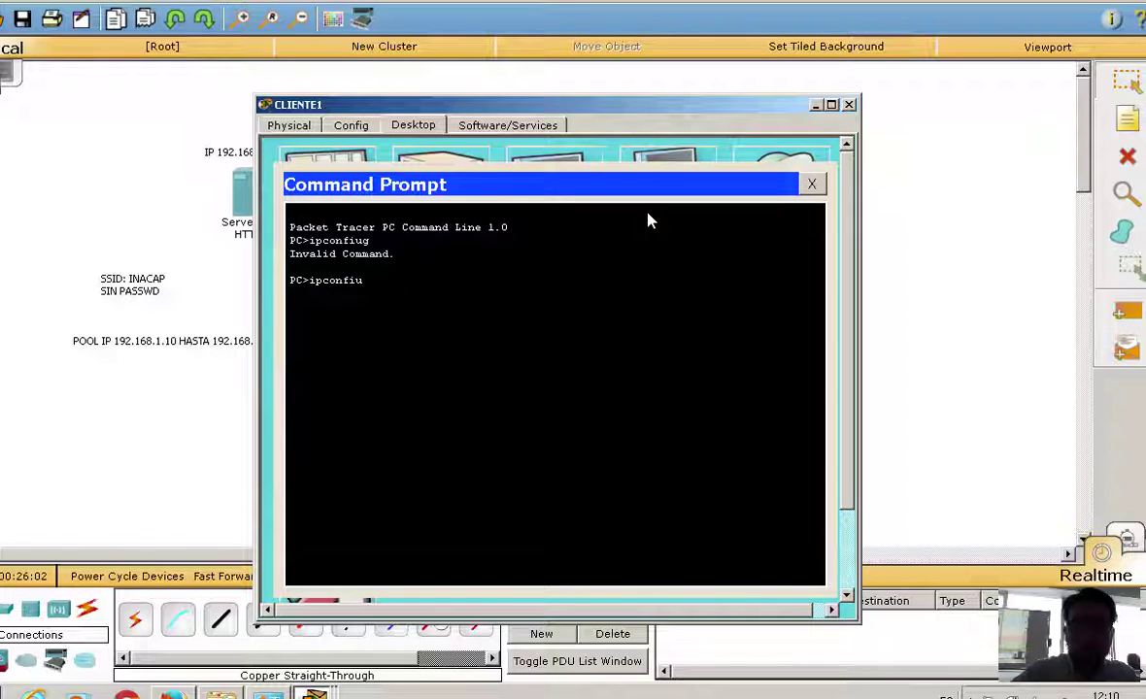
pyautogui.write('g')
pyautogui.press('Return')
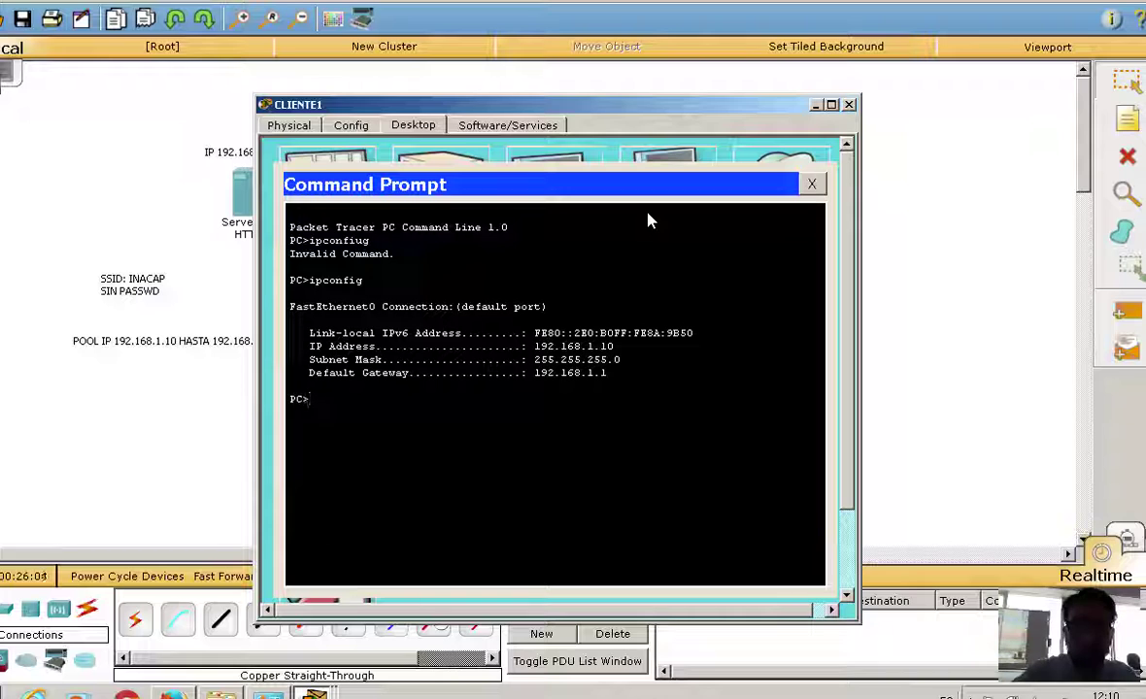
# Release CLIENTE1's DHCP address with ipconfig /release
pyautogui.press('Up')
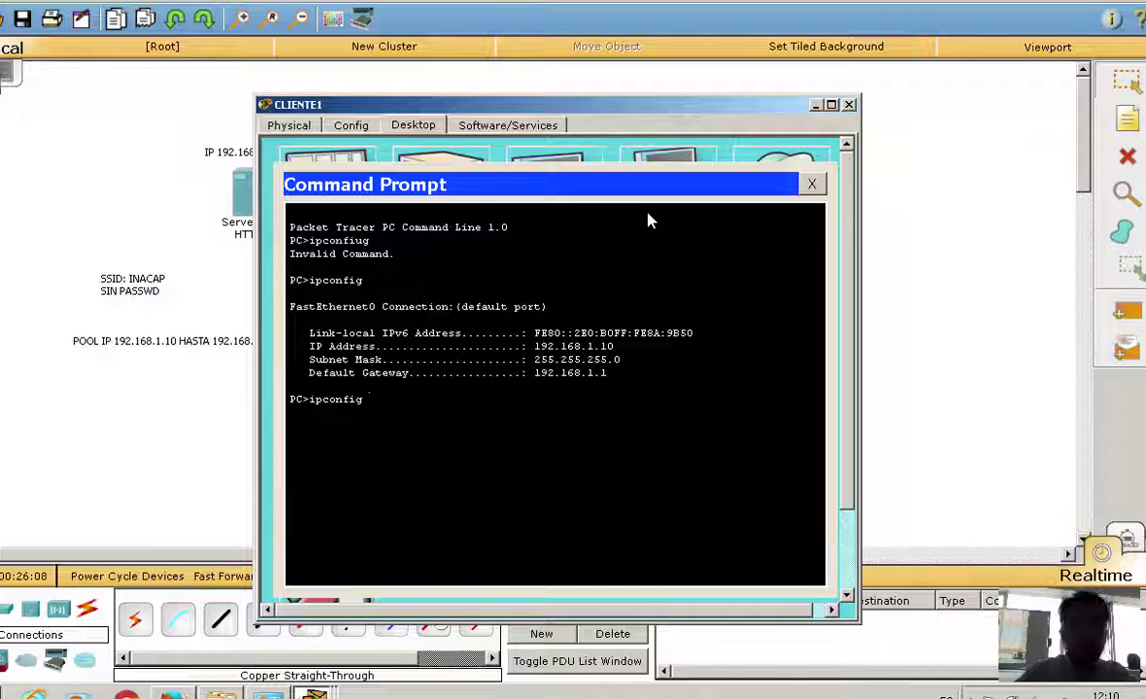
pyautogui.write('/')
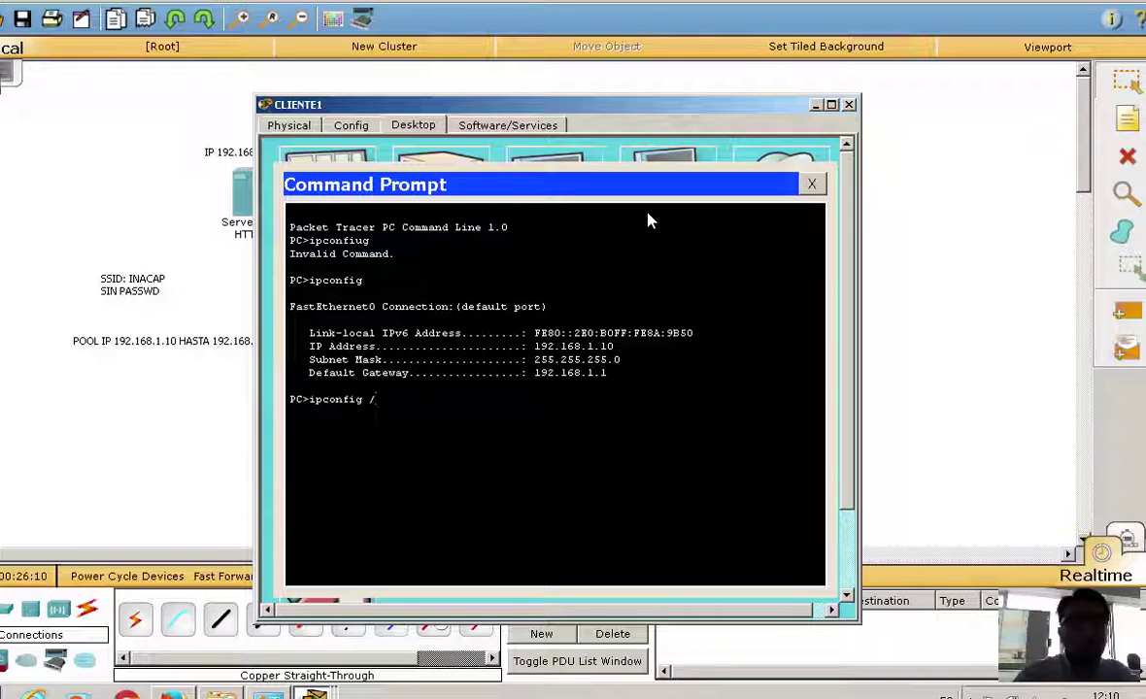
pyautogui.write('release')
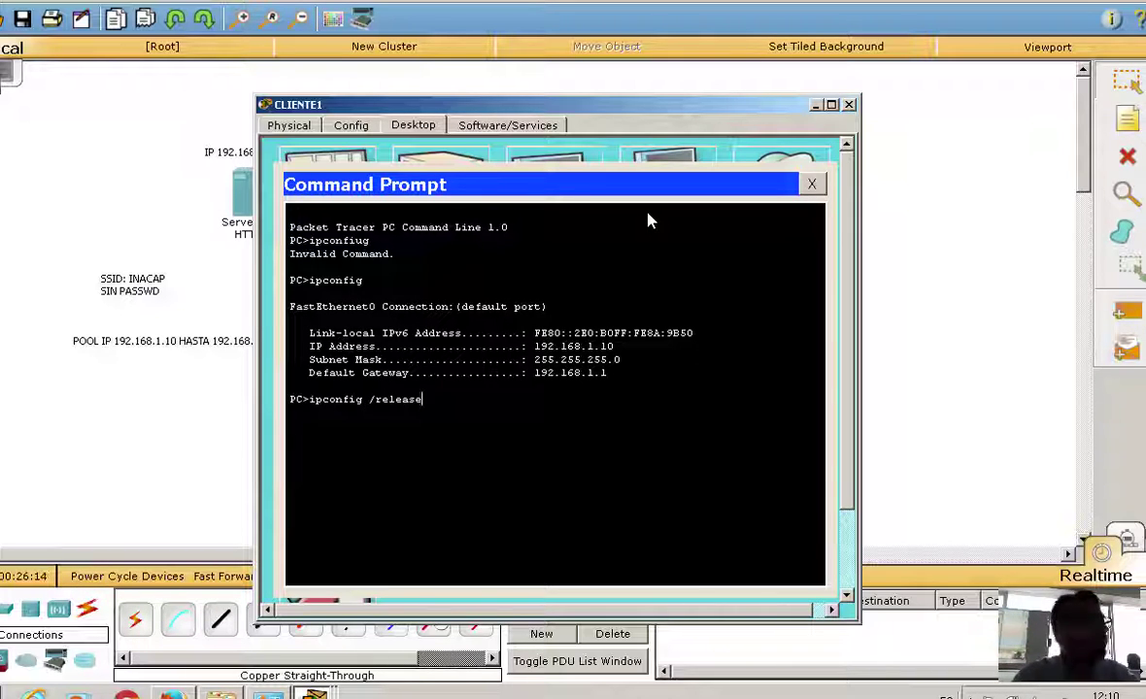
pyautogui.press('Return')
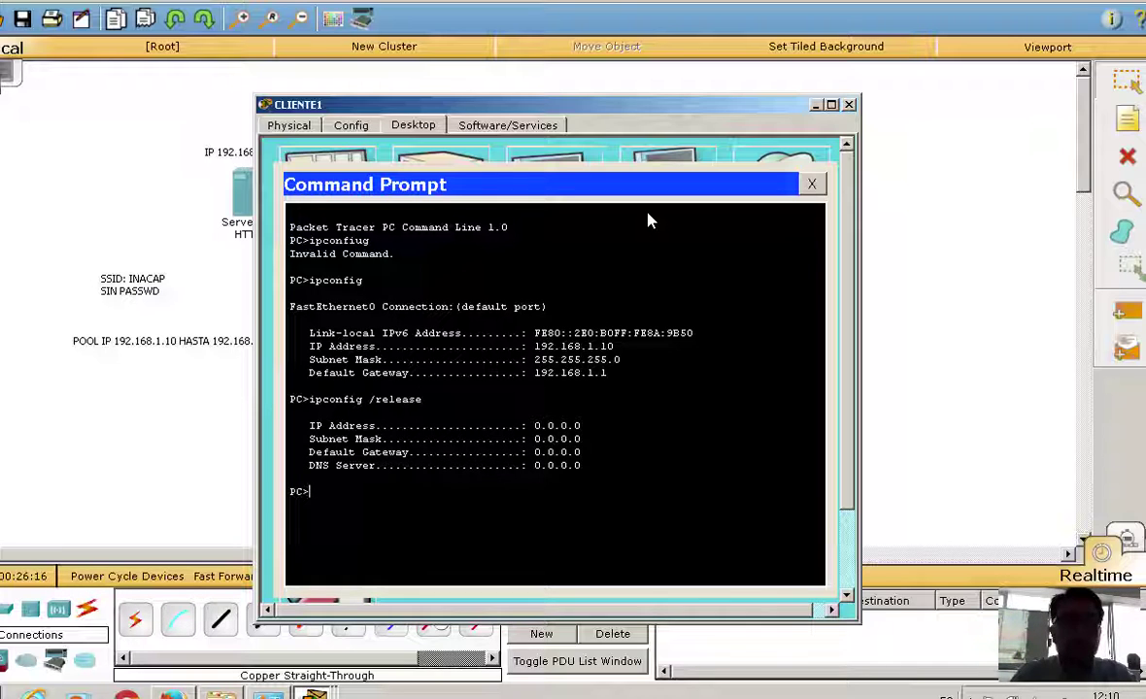
# Renew CLIENTE1's DHCP address with ipconfig /renew and close its window
pyautogui.press('Up')
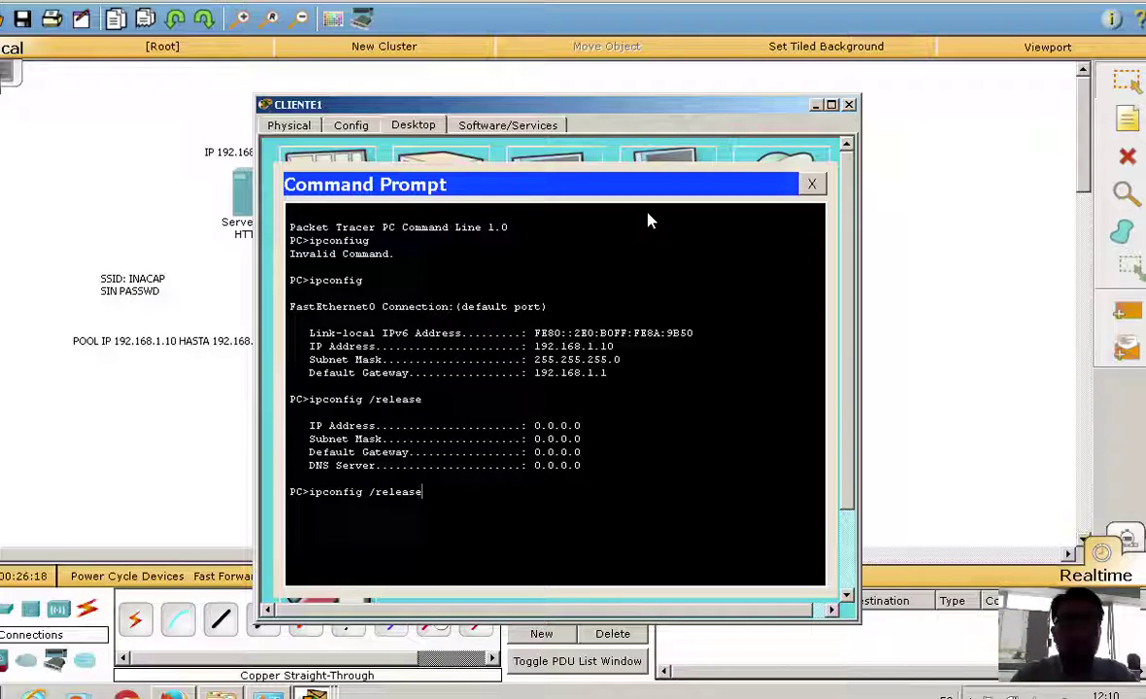
pyautogui.press('BackSpace')
pyautogui.press('BackSpace')
pyautogui.press('BackSpace')
pyautogui.write('n')
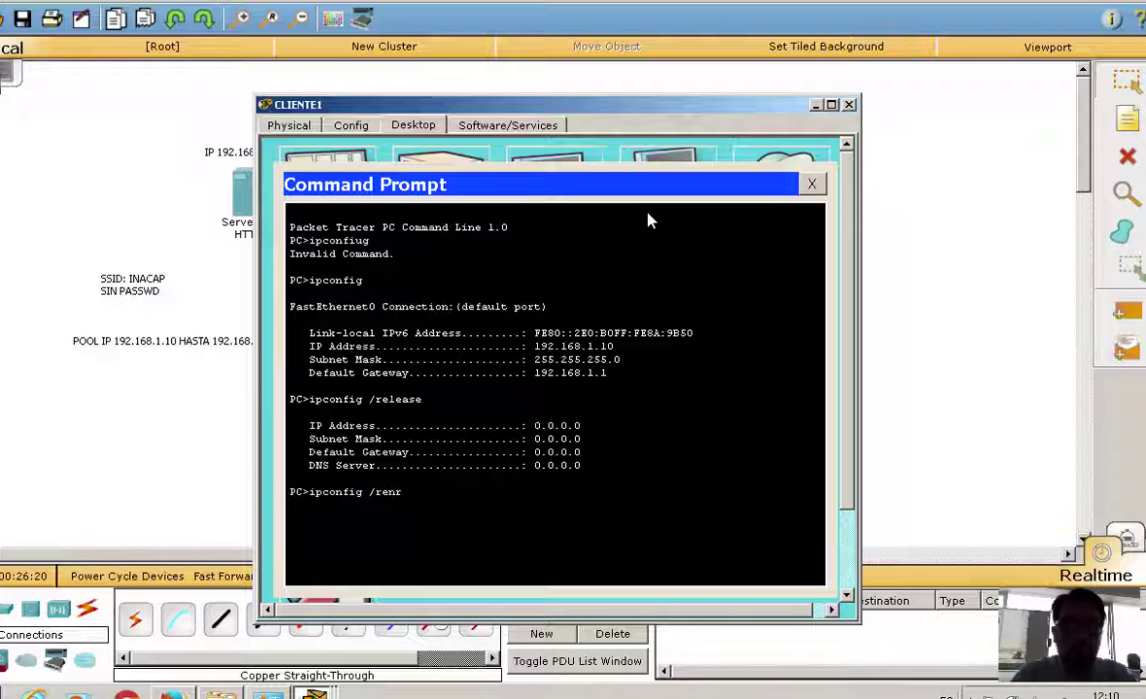
pyautogui.write('ew')
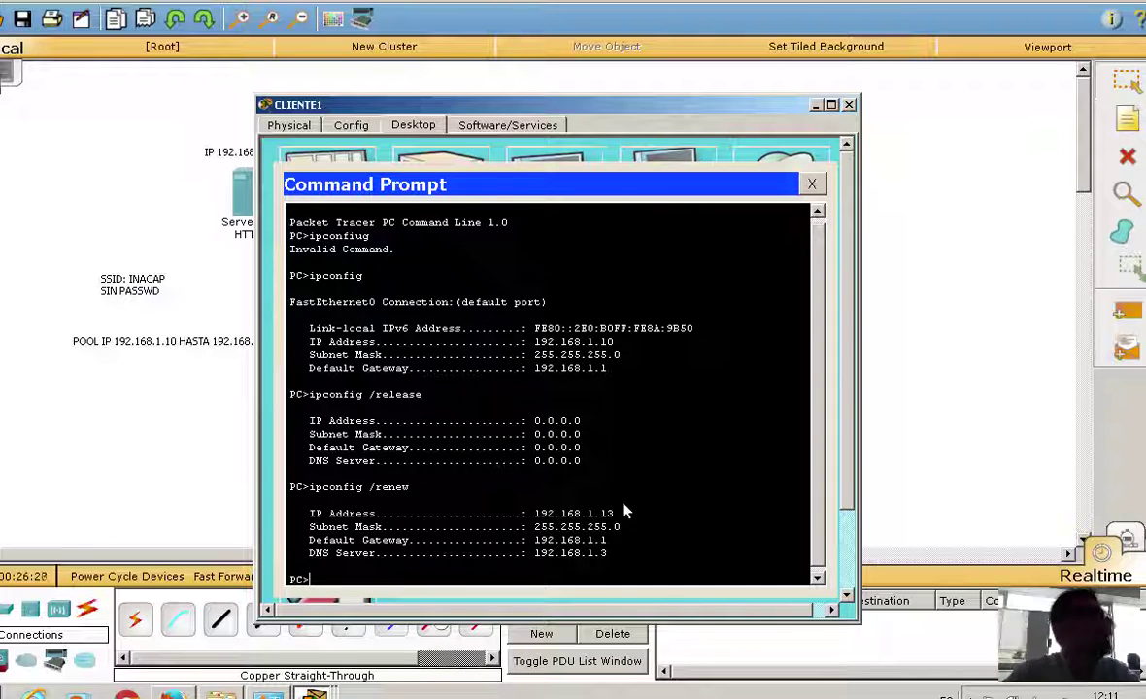
pyautogui.click(849, 104)
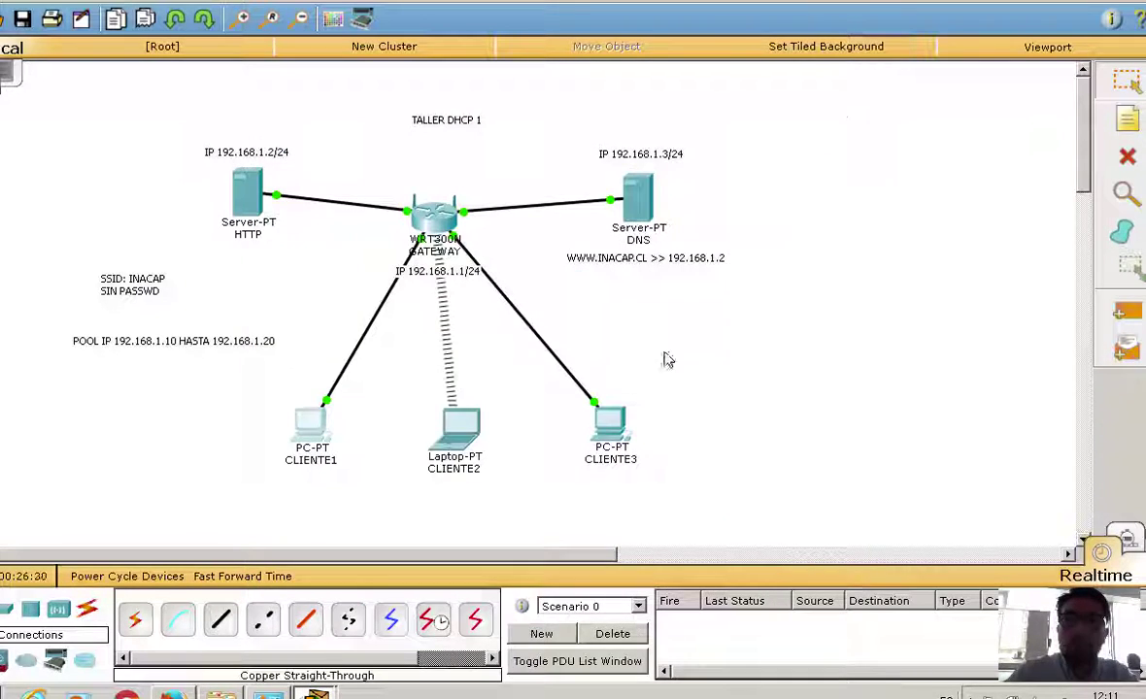
# Release CLIENTE3's DHCP address with ipconfig /release in its Command Prompt
pyautogui.click(610, 419)
pyautogui.click(668, 180)
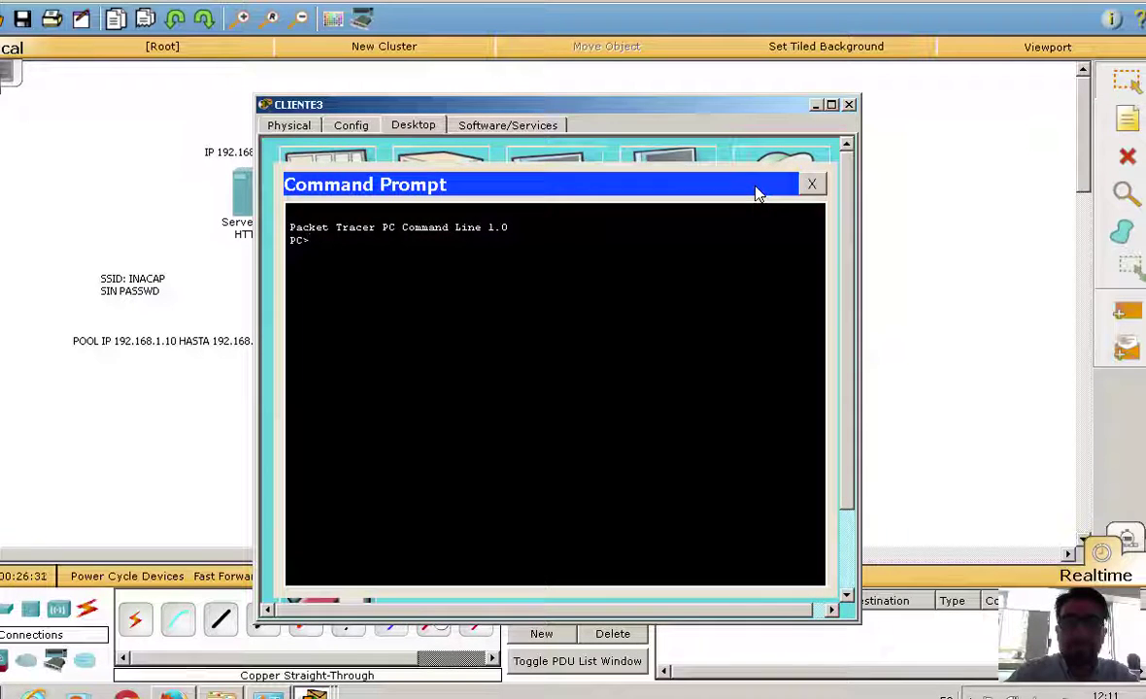
pyautogui.write('ipconfig')
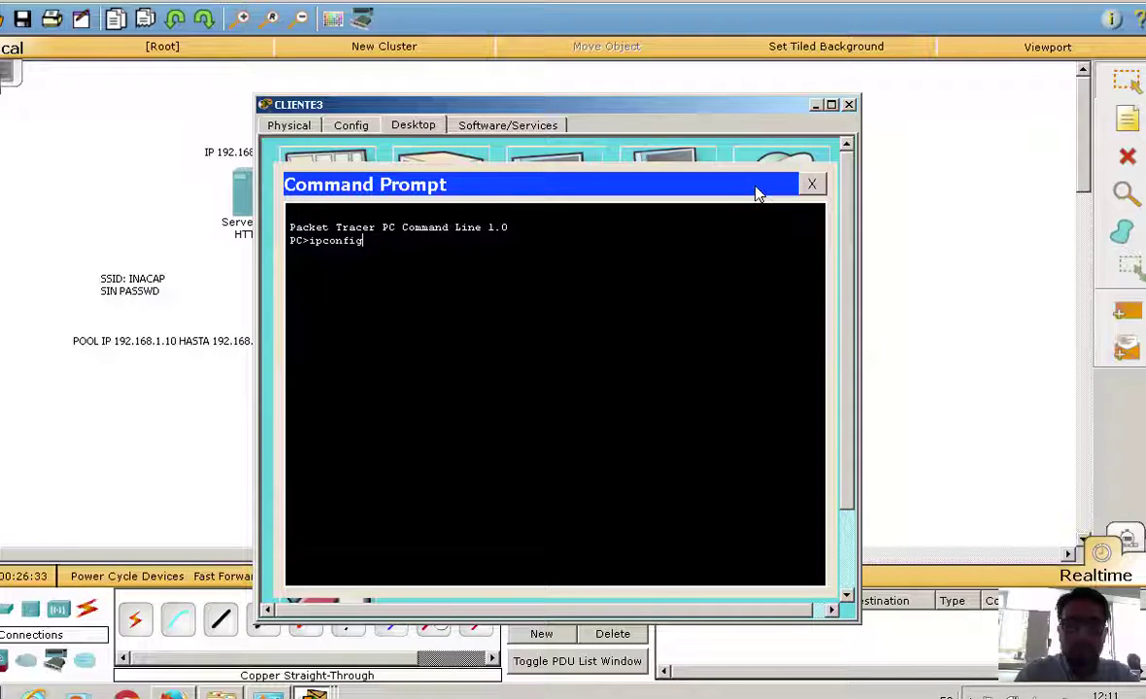
pyautogui.write(' /rele')
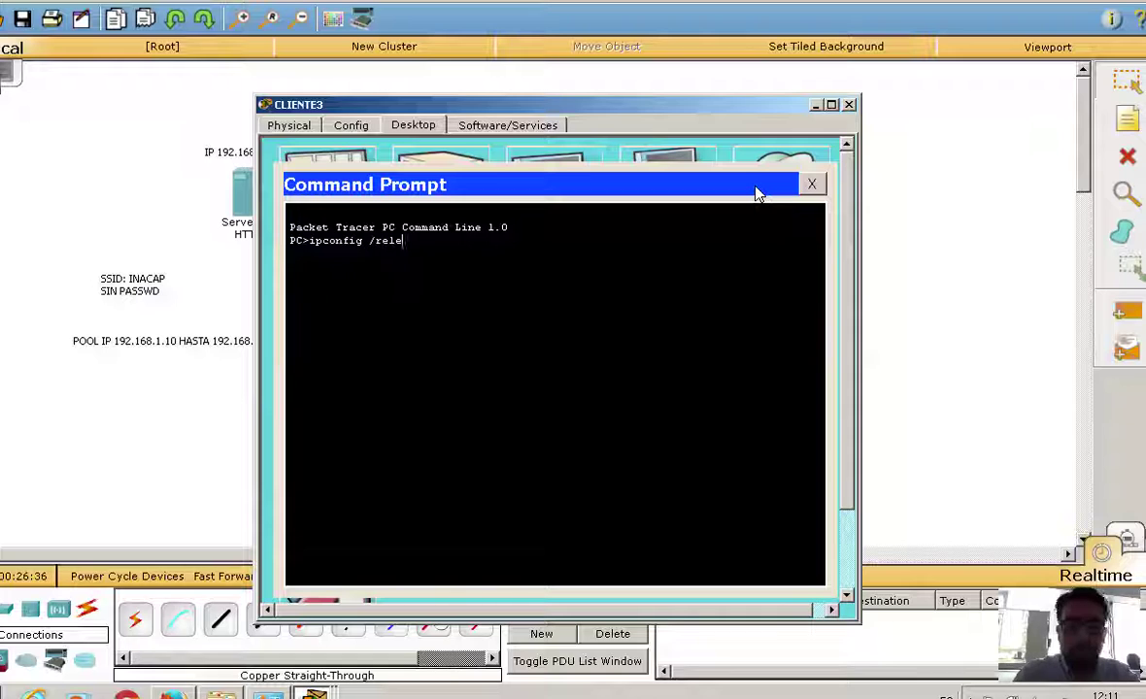
pyautogui.write('ase')
pyautogui.press('Return')
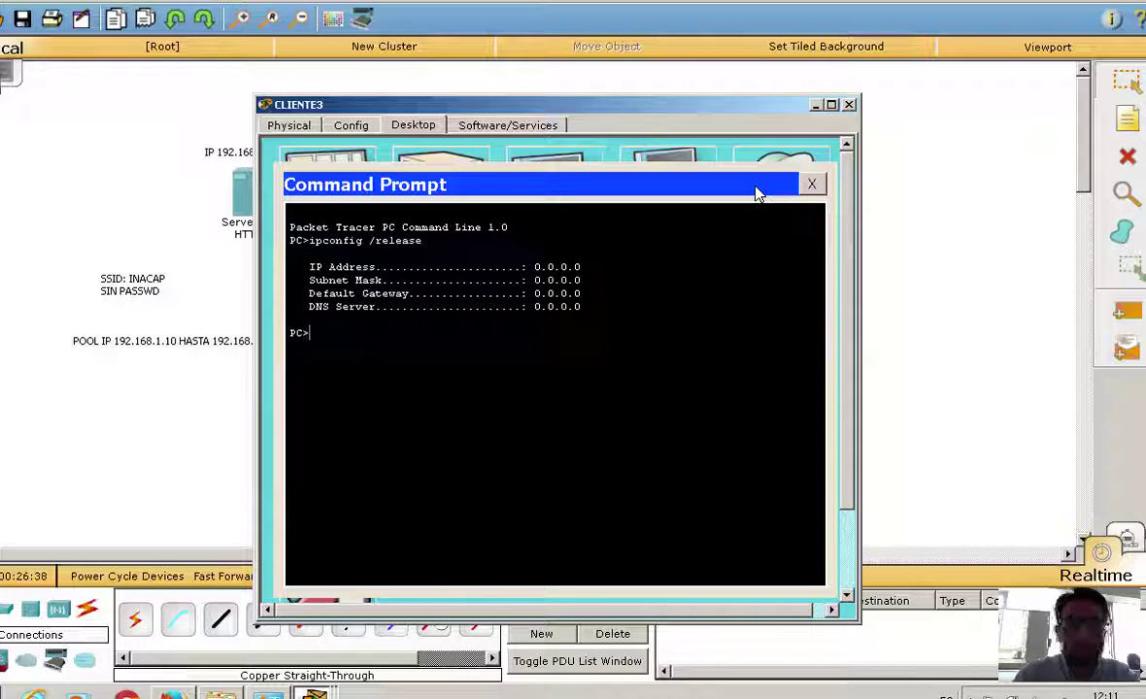
# Renew CLIENTE3's DHCP address with ipconfig /renew and close its window
pyautogui.press('Up')
pyautogui.press('BackSpace')
pyautogui.press('BackSpace')
pyautogui.press('BackSpace')
pyautogui.press('BackSpace')
pyautogui.write('new')
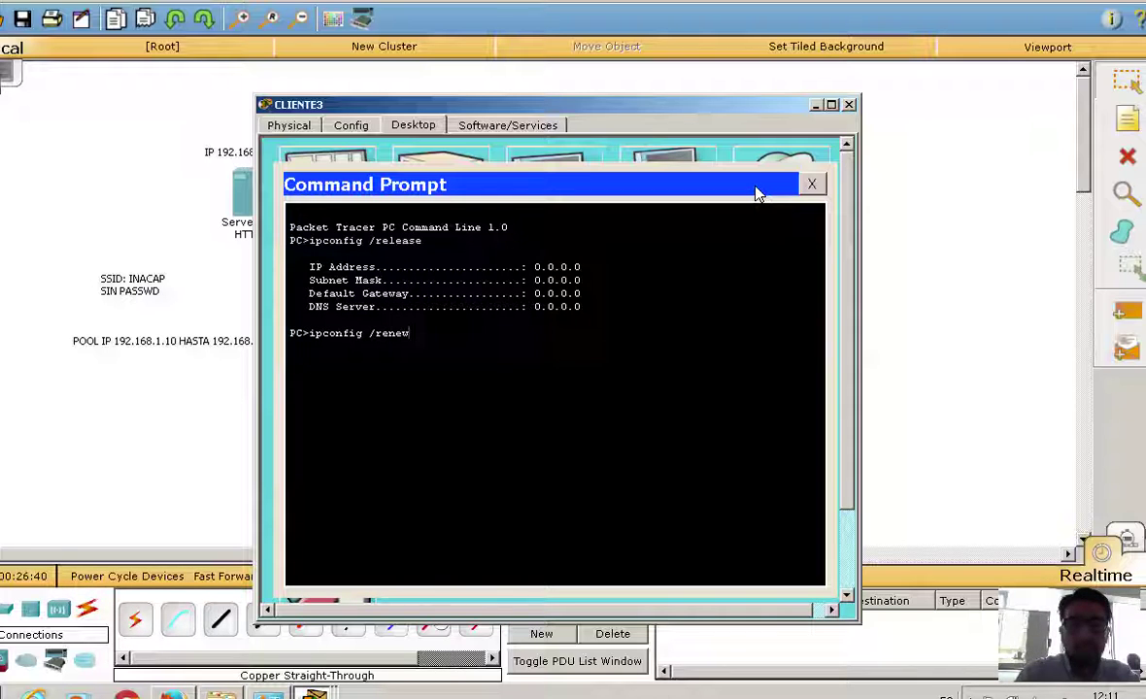
pyautogui.press('Return')
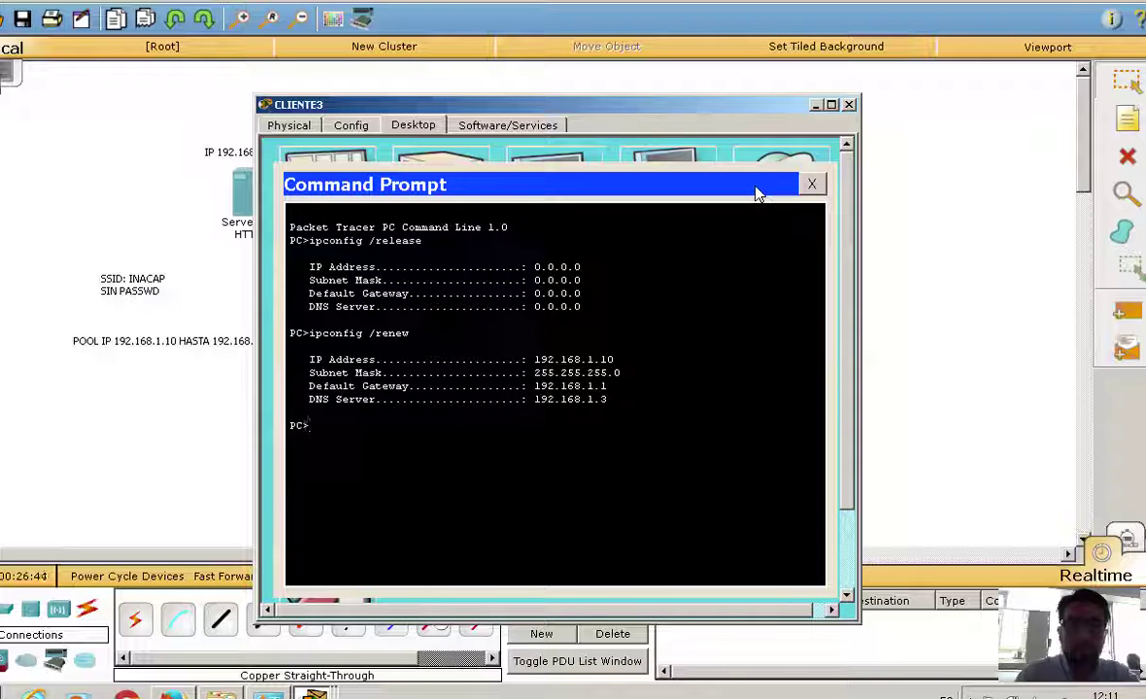
pyautogui.click(849, 105)
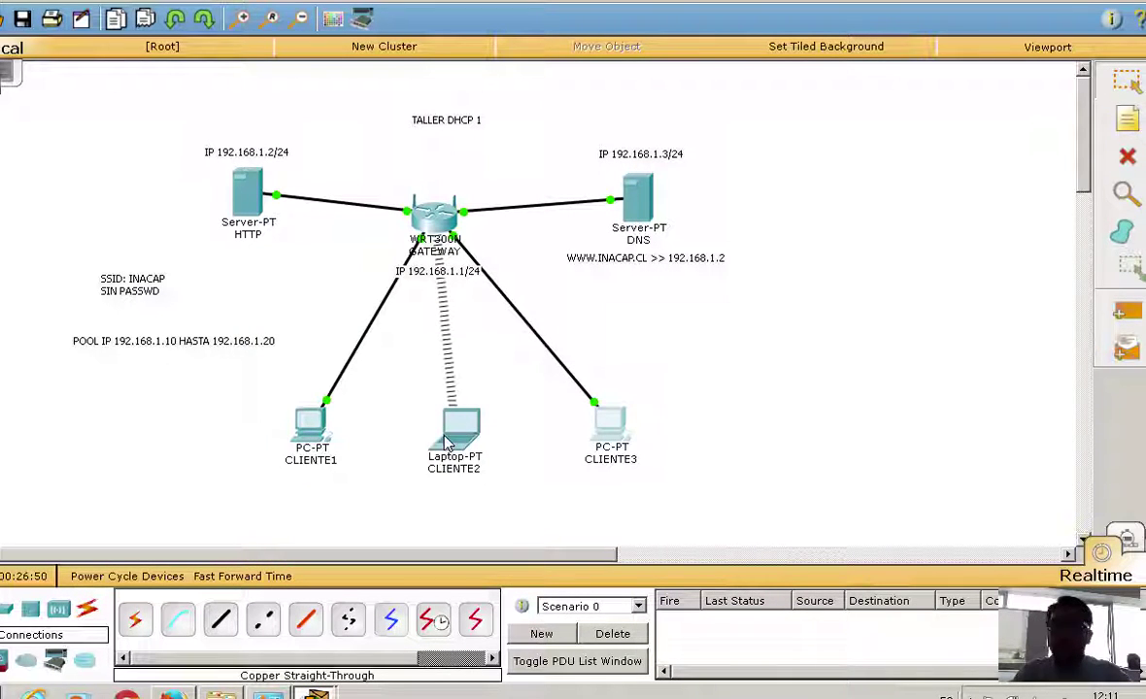
# Open the desktop applications of laptop CLIENTE2
pyautogui.moveTo(450, 443)
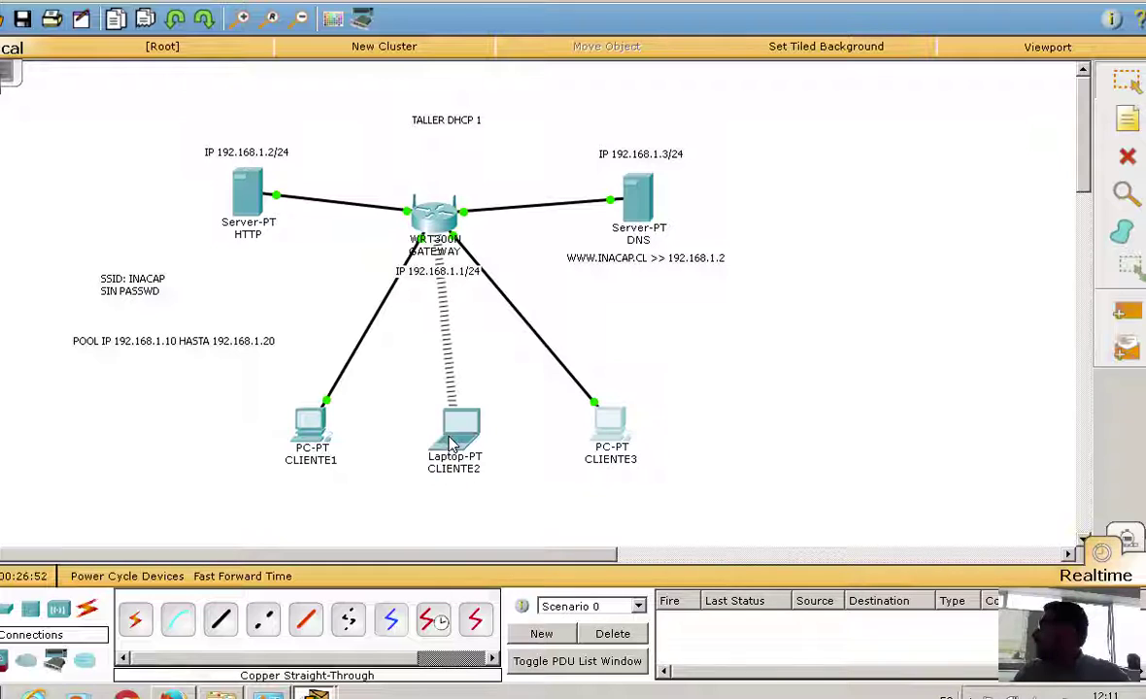
pyautogui.click(450, 443)
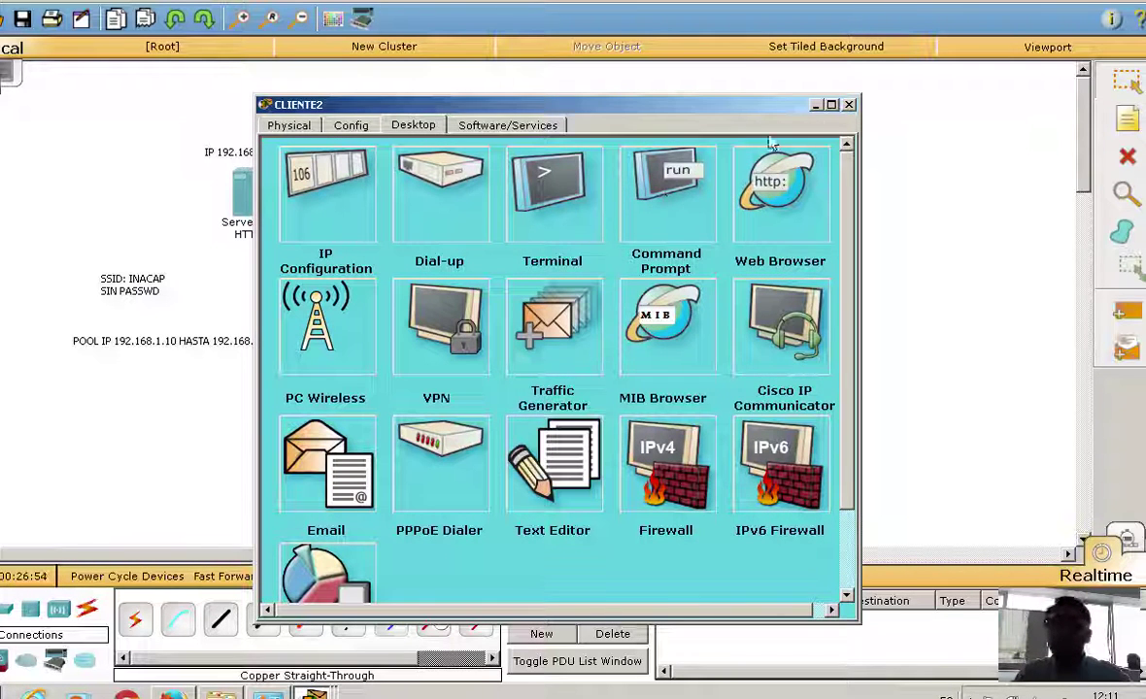